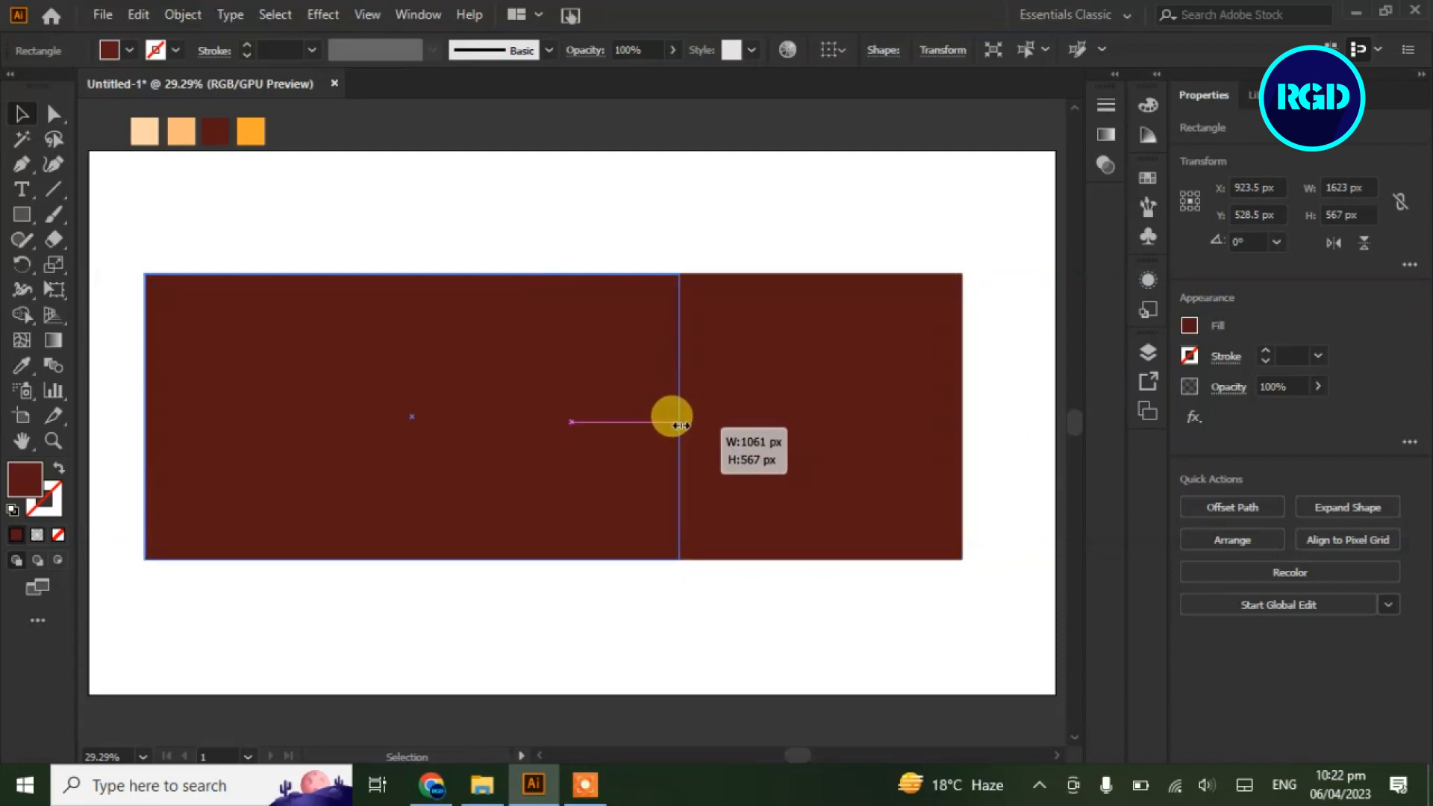
# Switch to the Eyedropper tool to sample colours from the artwork
pyautogui.click(21, 365)
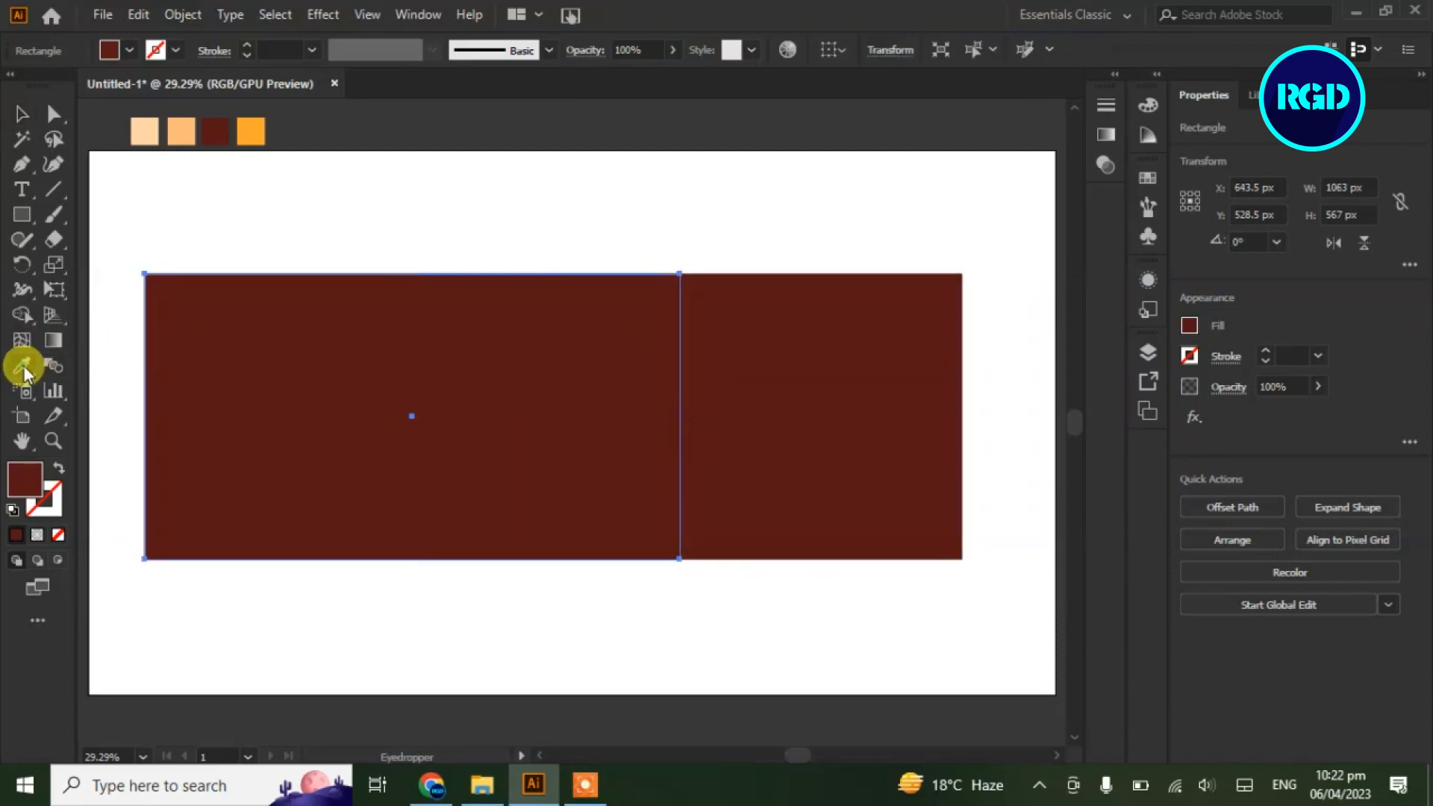
# Fill the left rectangle with the peach swatch and bend its right edge into an inward curve
pyautogui.click(179, 133)
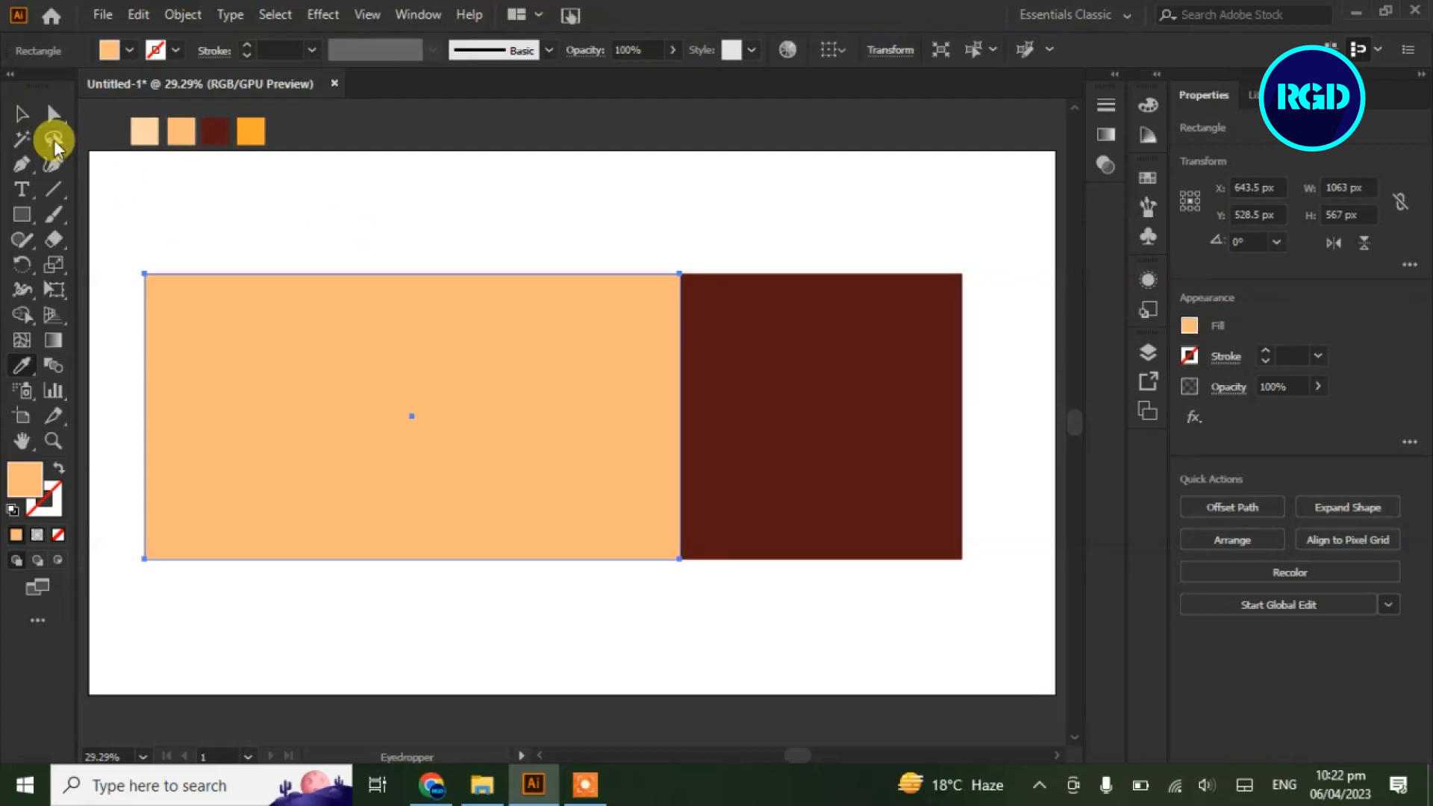
pyautogui.click(23, 116)
pyautogui.moveTo(24, 163); pyautogui.dragTo(67, 238)
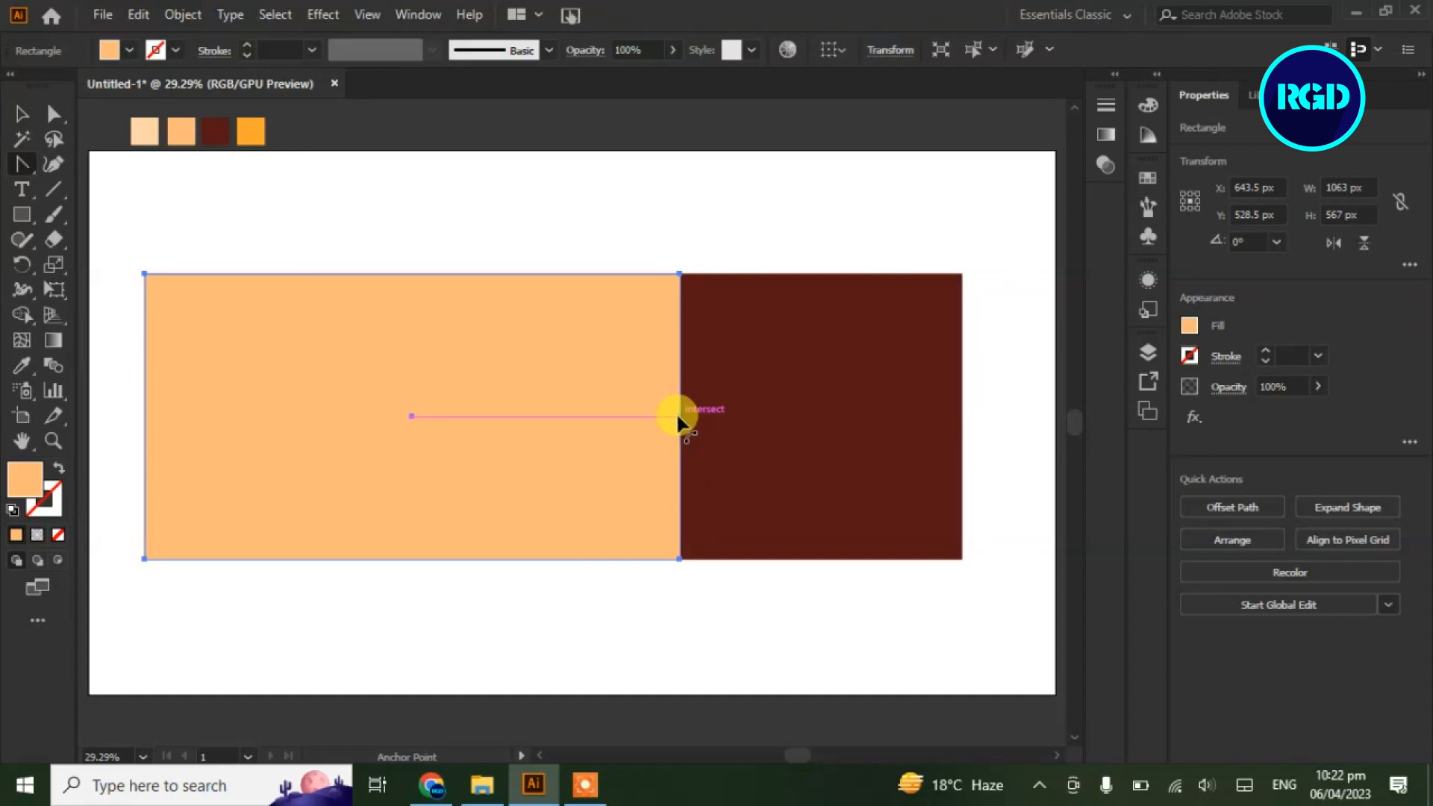
pyautogui.moveTo(680, 417); pyautogui.dragTo(614, 415)
pyautogui.click(21, 116)
pyautogui.click(264, 355)
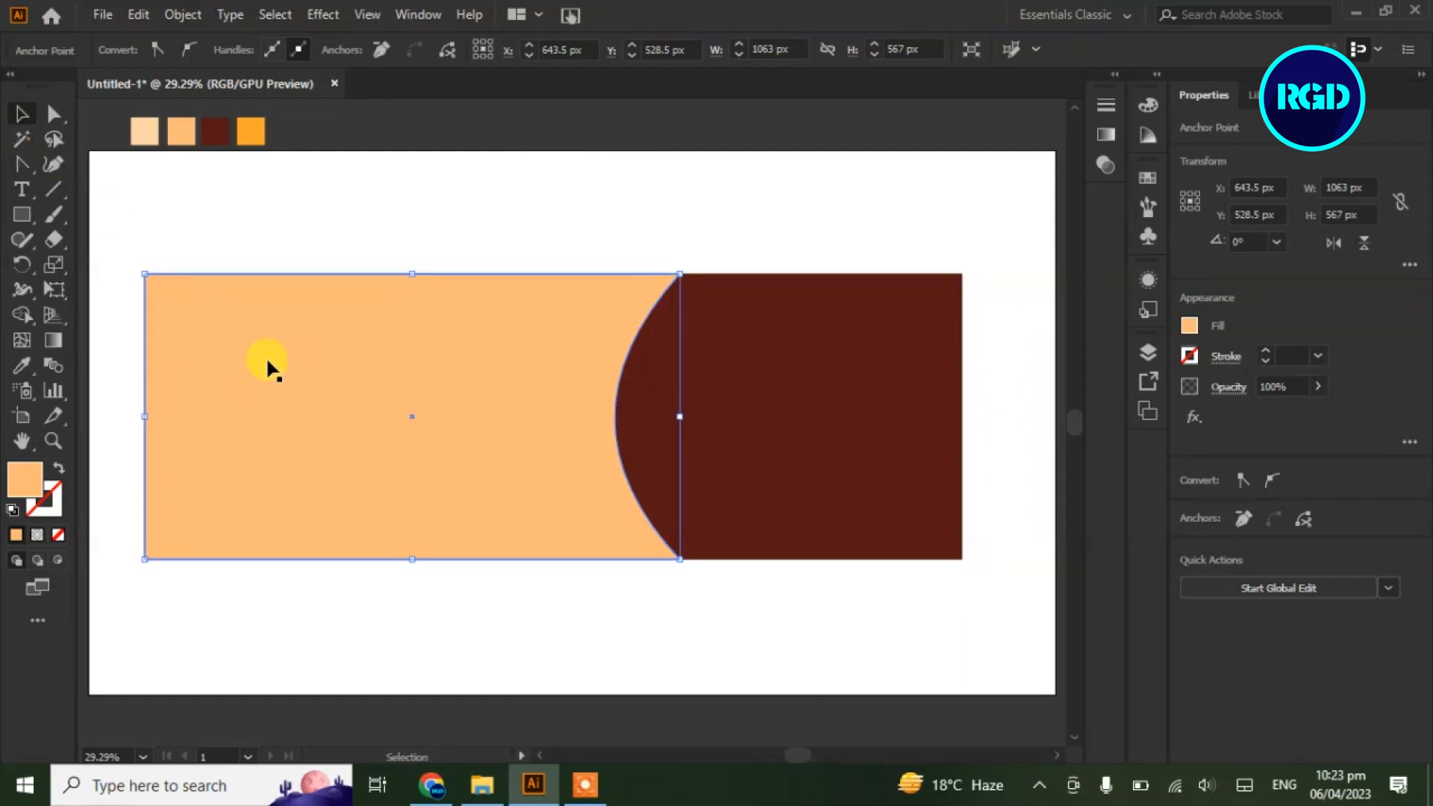
pyautogui.click(138, 15)
# Copy the peach shape and paste the copy in back
pyautogui.click(156, 112)
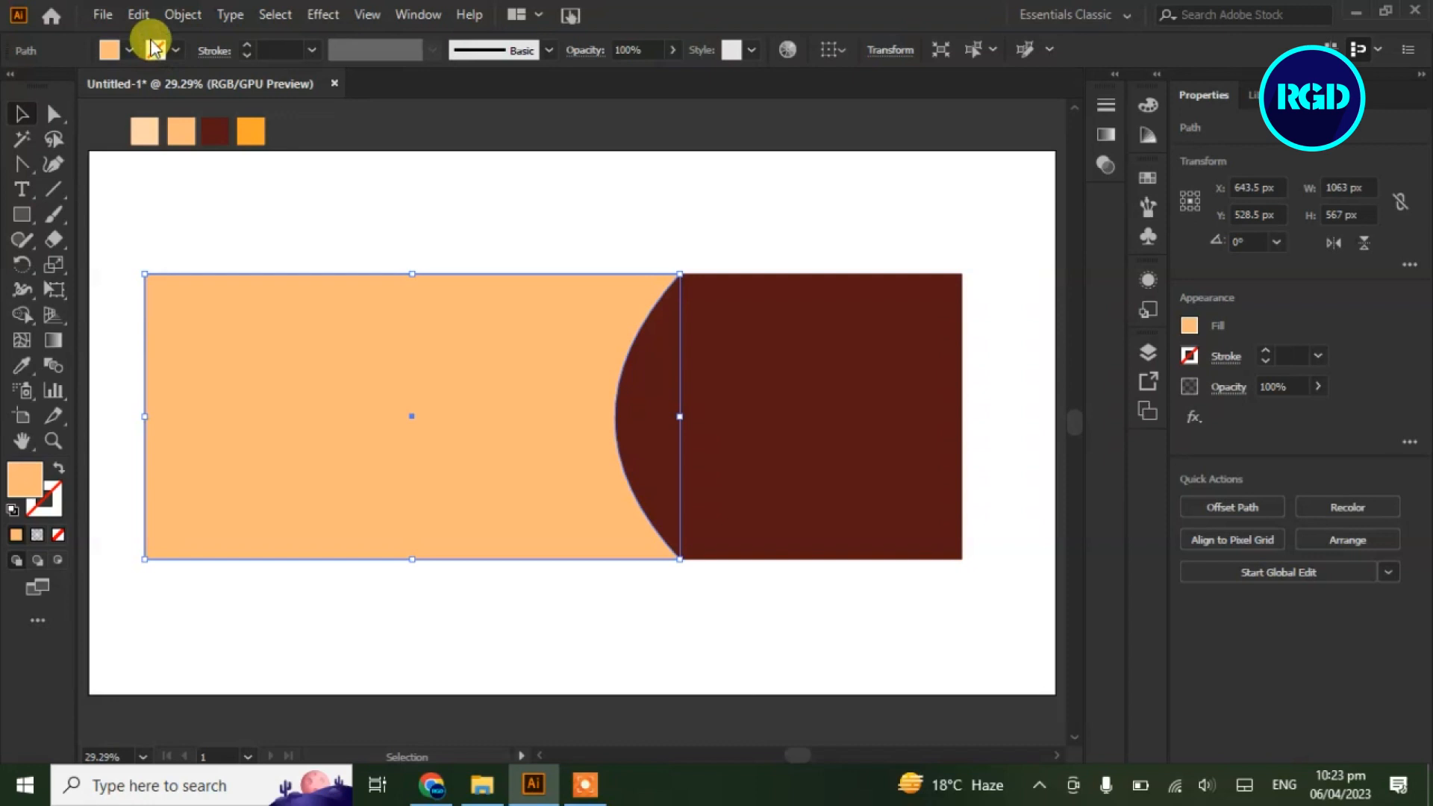
pyautogui.click(138, 15)
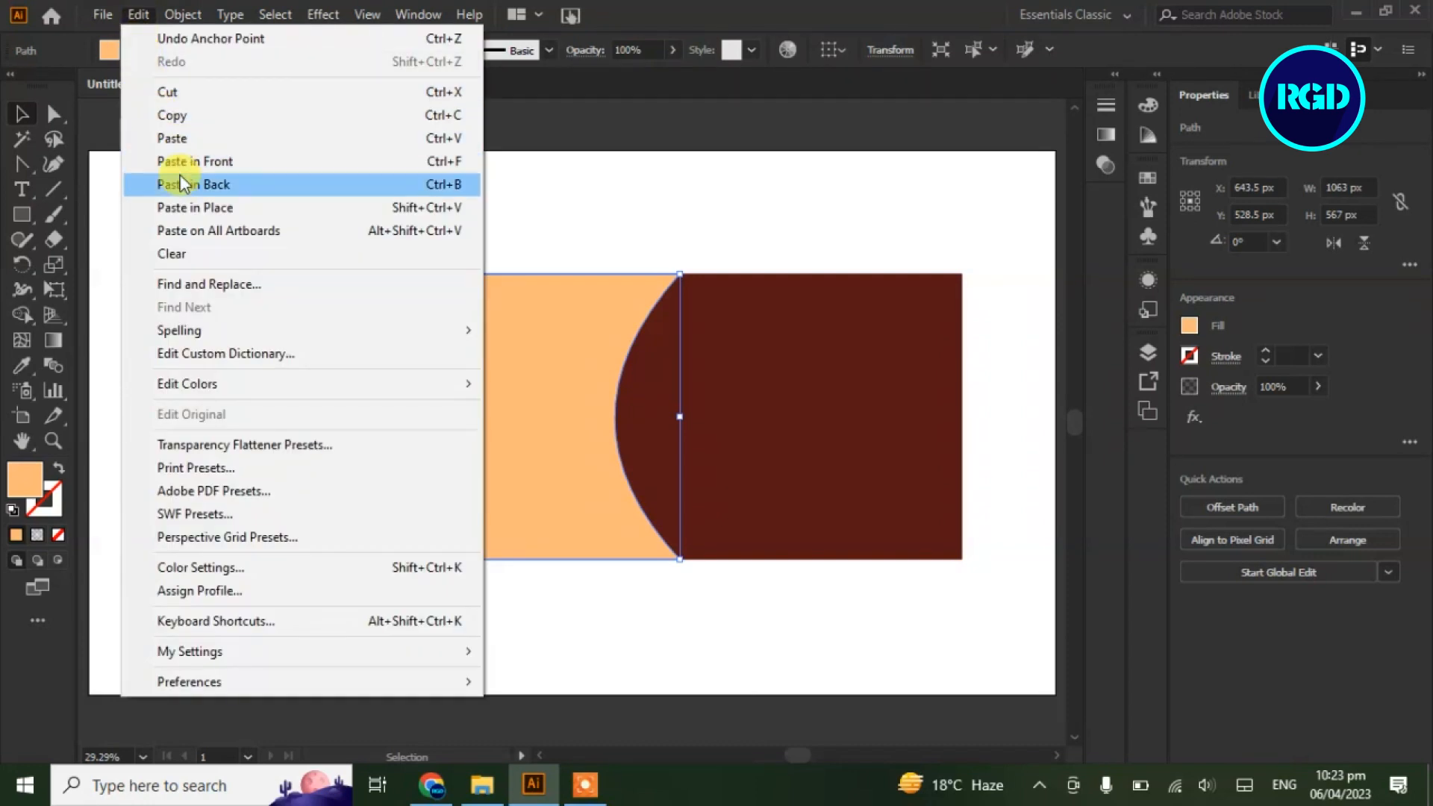
pyautogui.click(181, 184)
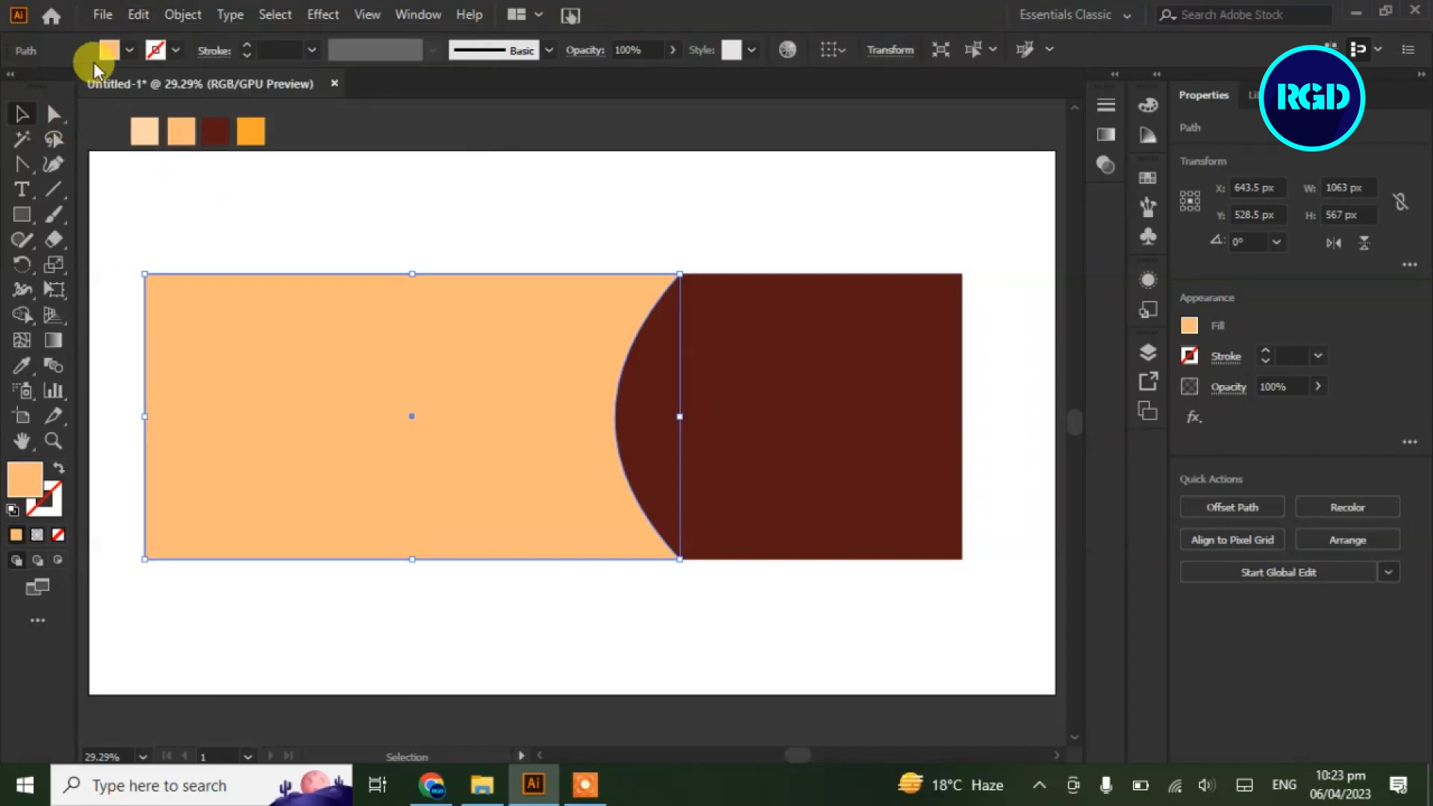
# Pull the pasted copy's top curve anchor right so it extends past the peach shape
pyautogui.doubleClick(53, 113)
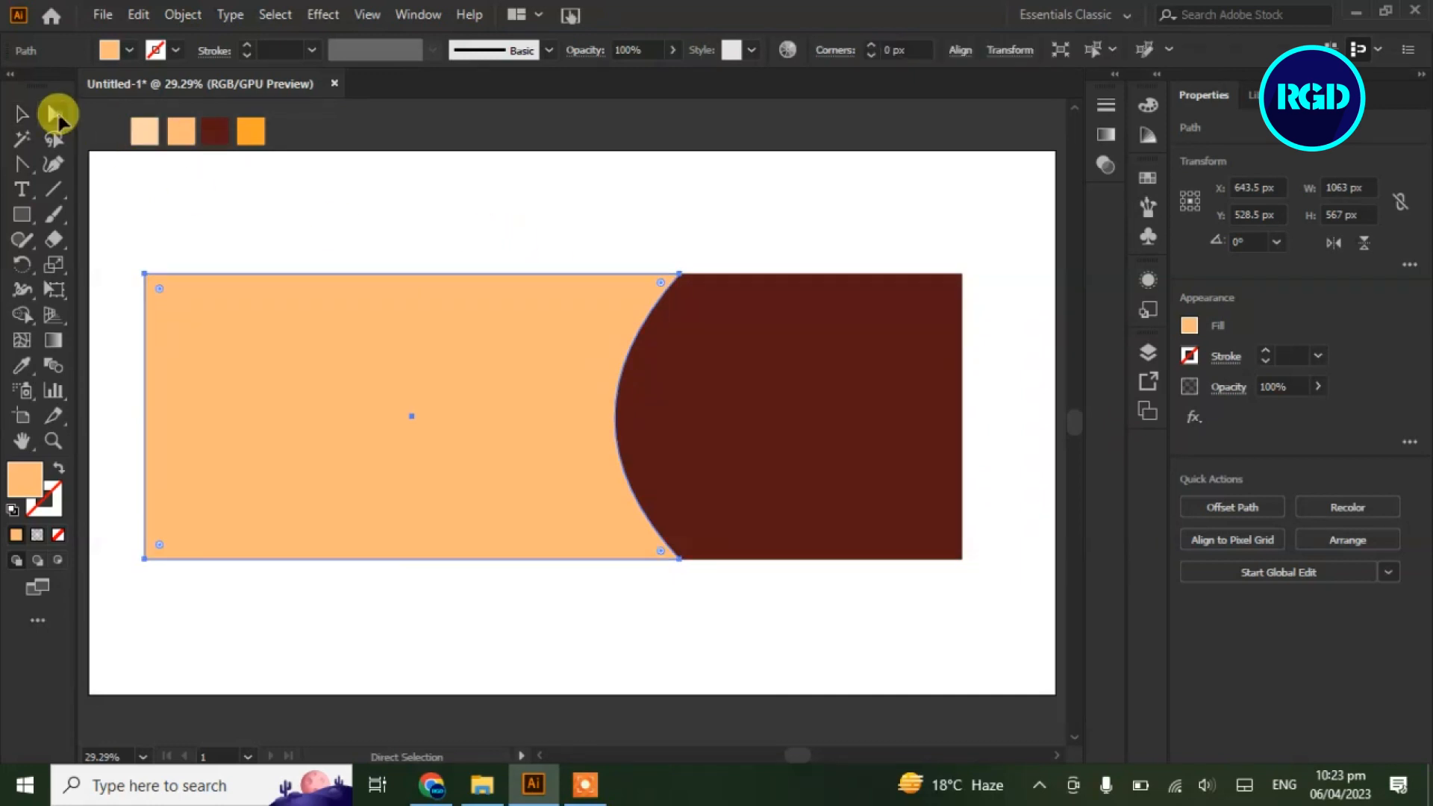
pyautogui.click(790, 551)
pyautogui.click(595, 231)
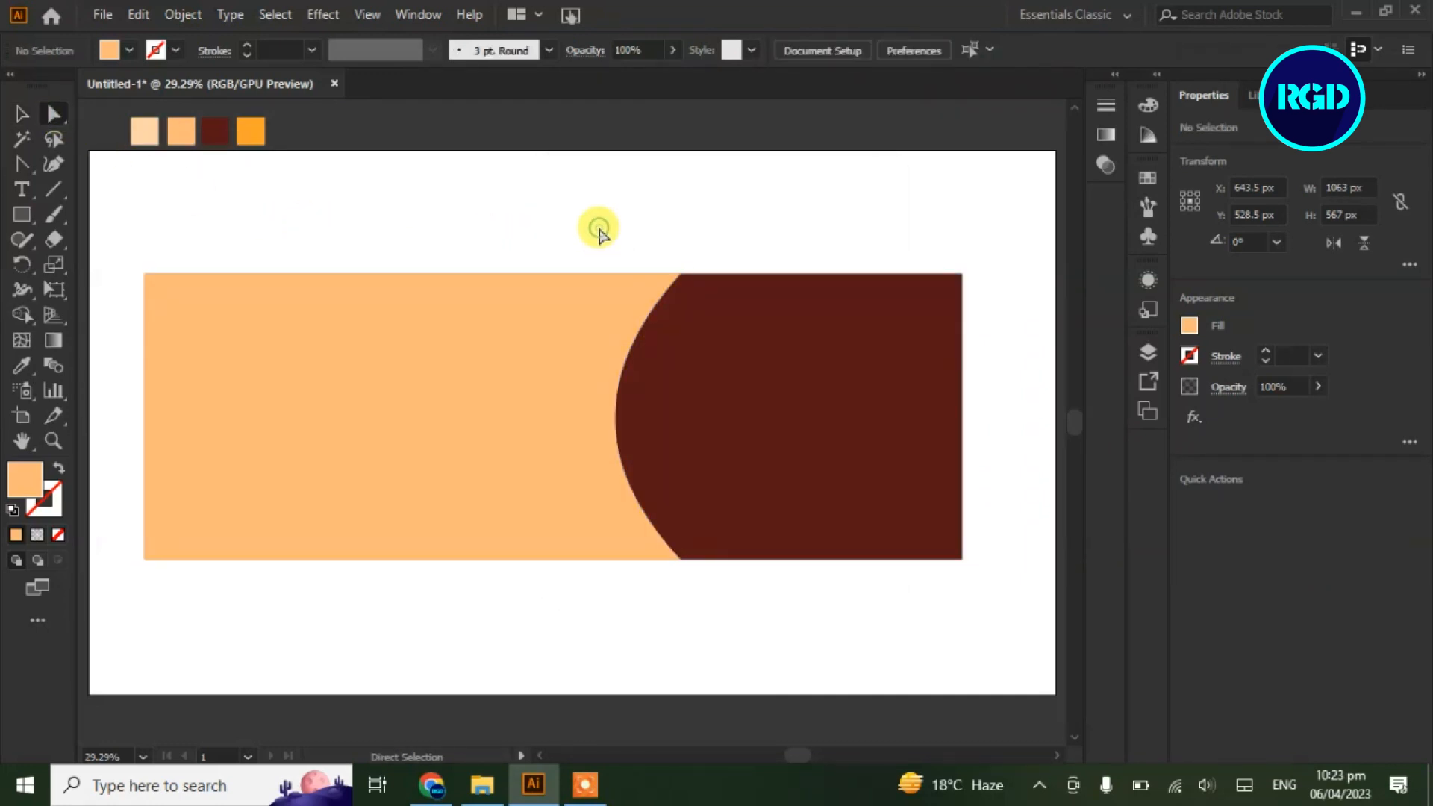
pyautogui.click(651, 289)
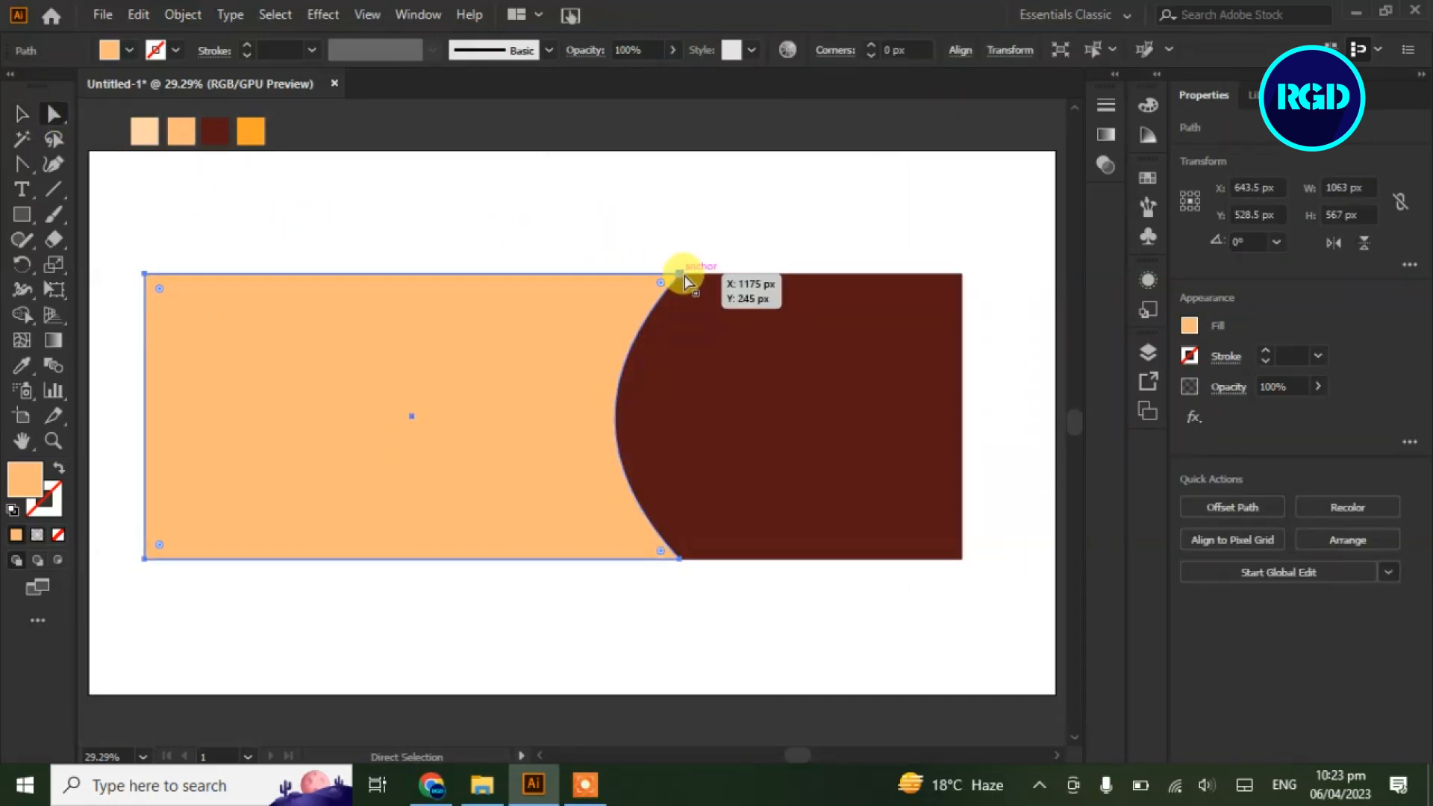
pyautogui.moveTo(576, 315); pyautogui.dragTo(565, 314)
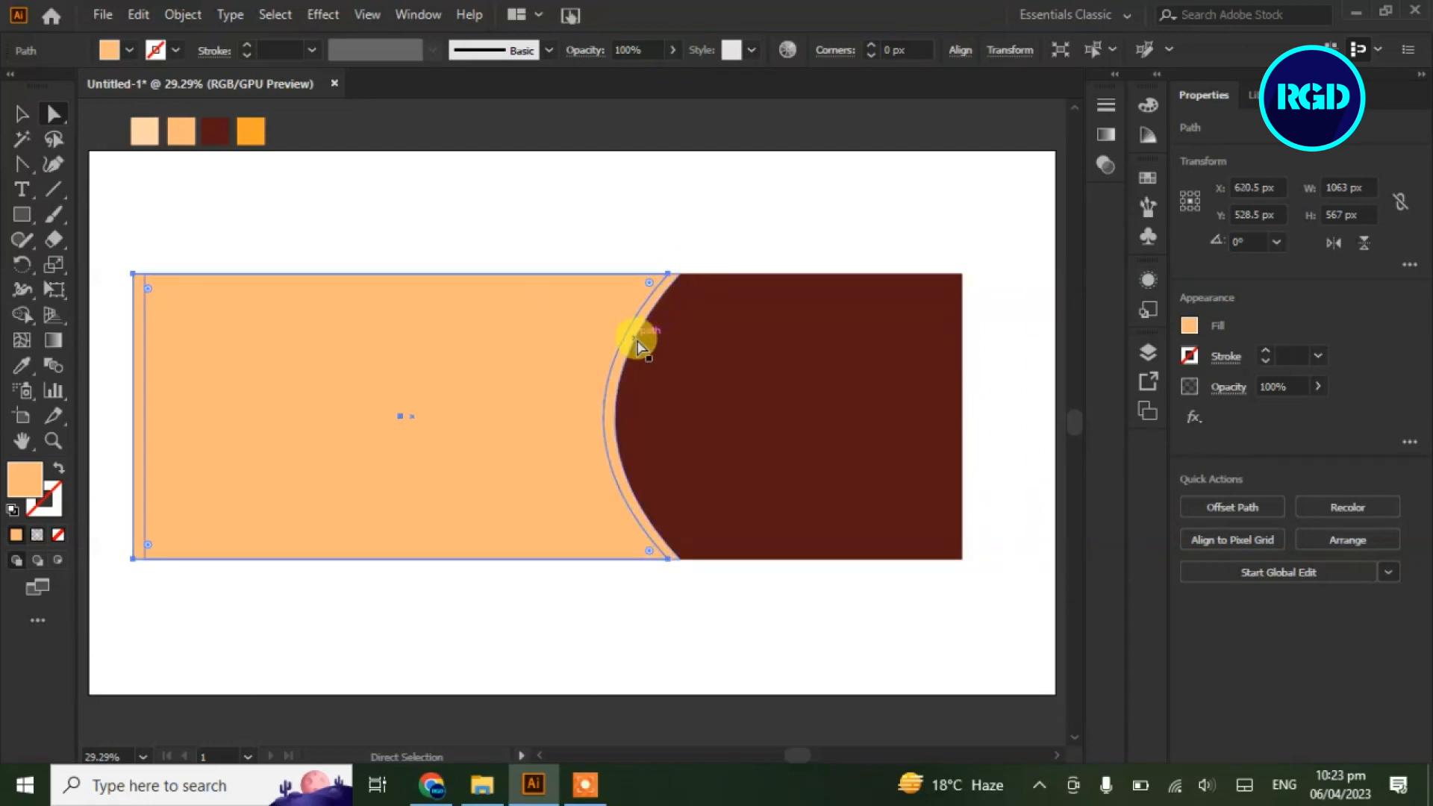
pyautogui.click(637, 341)
pyautogui.moveTo(682, 277); pyautogui.dragTo(716, 272)
pyautogui.click(576, 305)
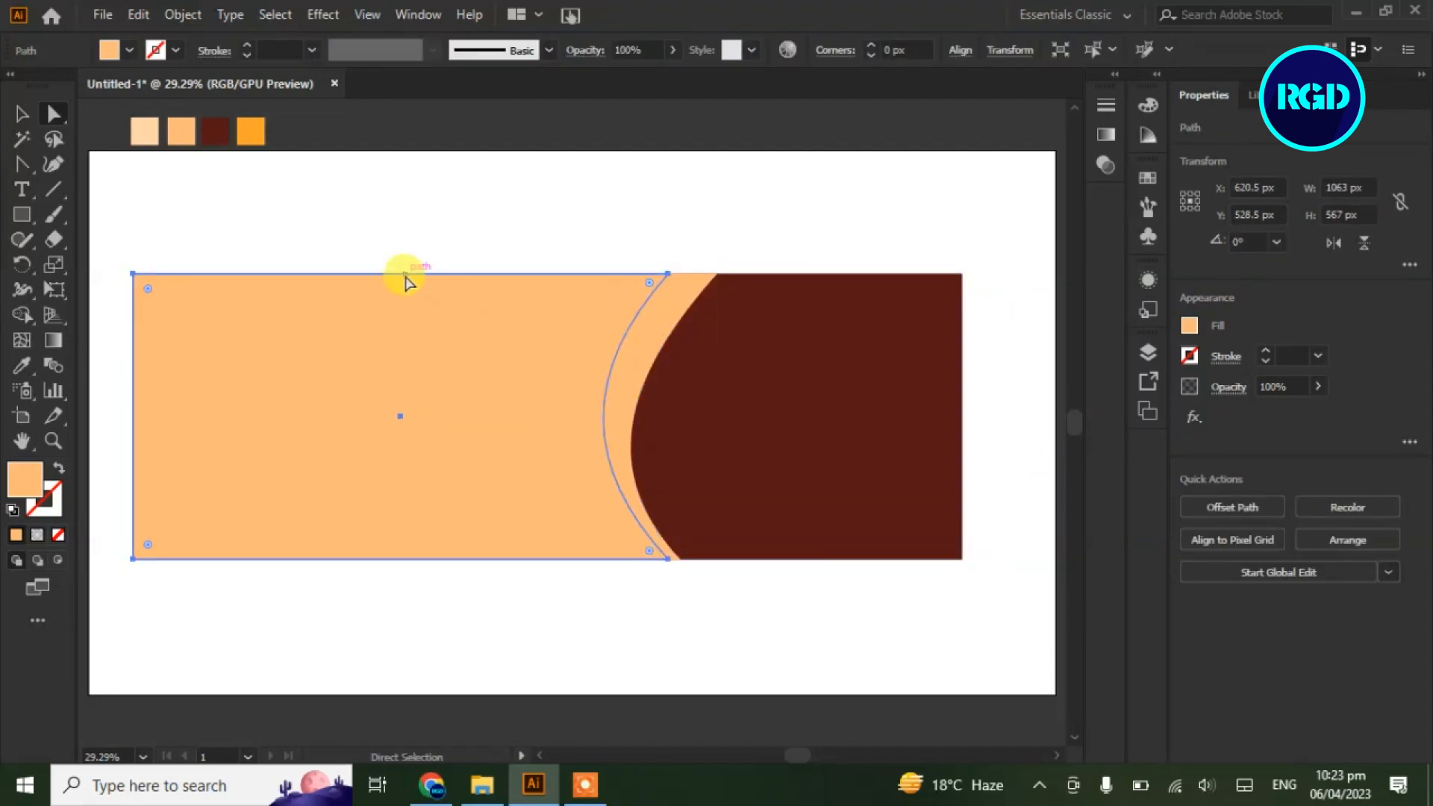
pyautogui.click(637, 333)
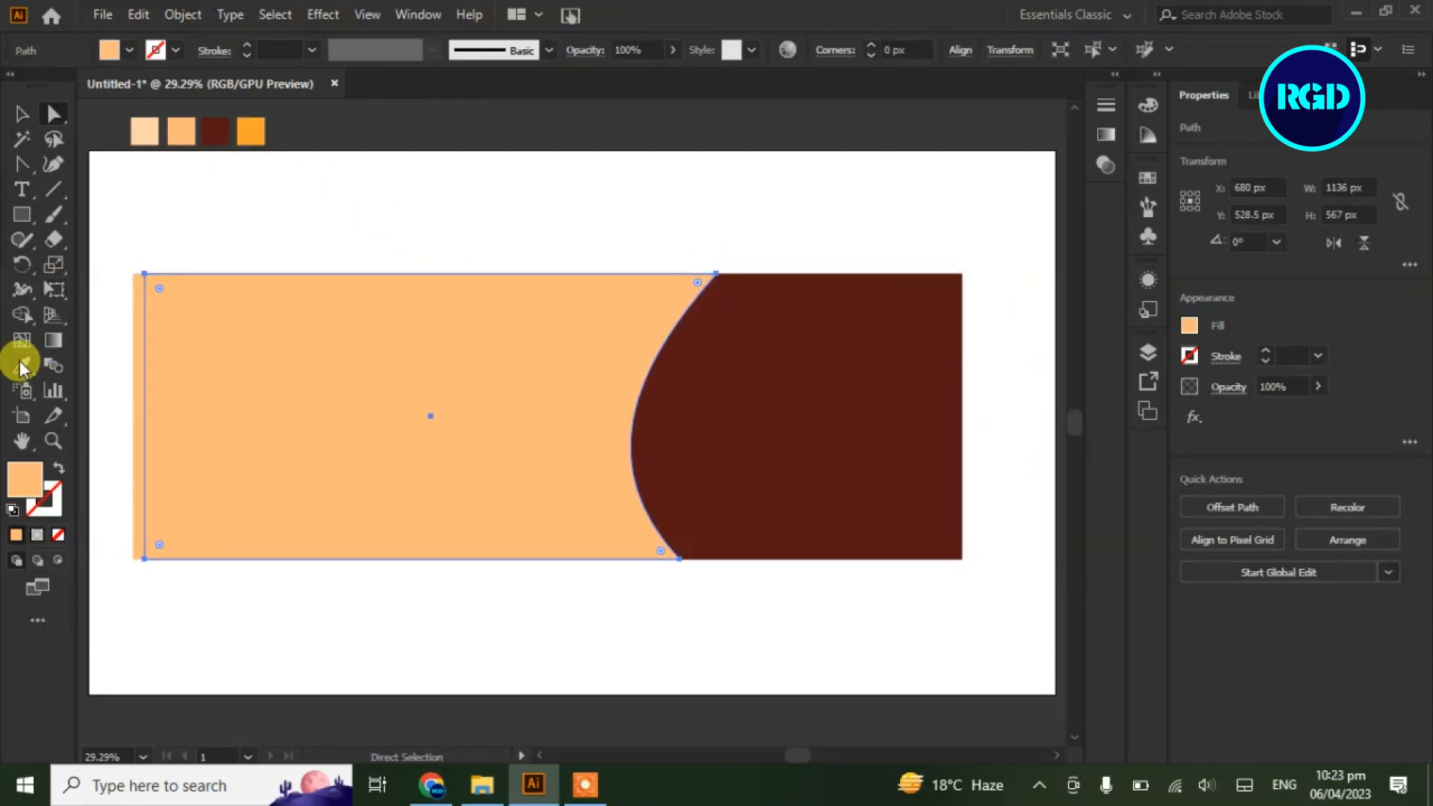
# Colour the back copy orange and reposition the peach shape over it
pyautogui.click(20, 361)
pyautogui.click(251, 131)
pyautogui.click(22, 113)
pyautogui.click(527, 406)
pyautogui.moveTo(373, 393); pyautogui.dragTo(389, 396)
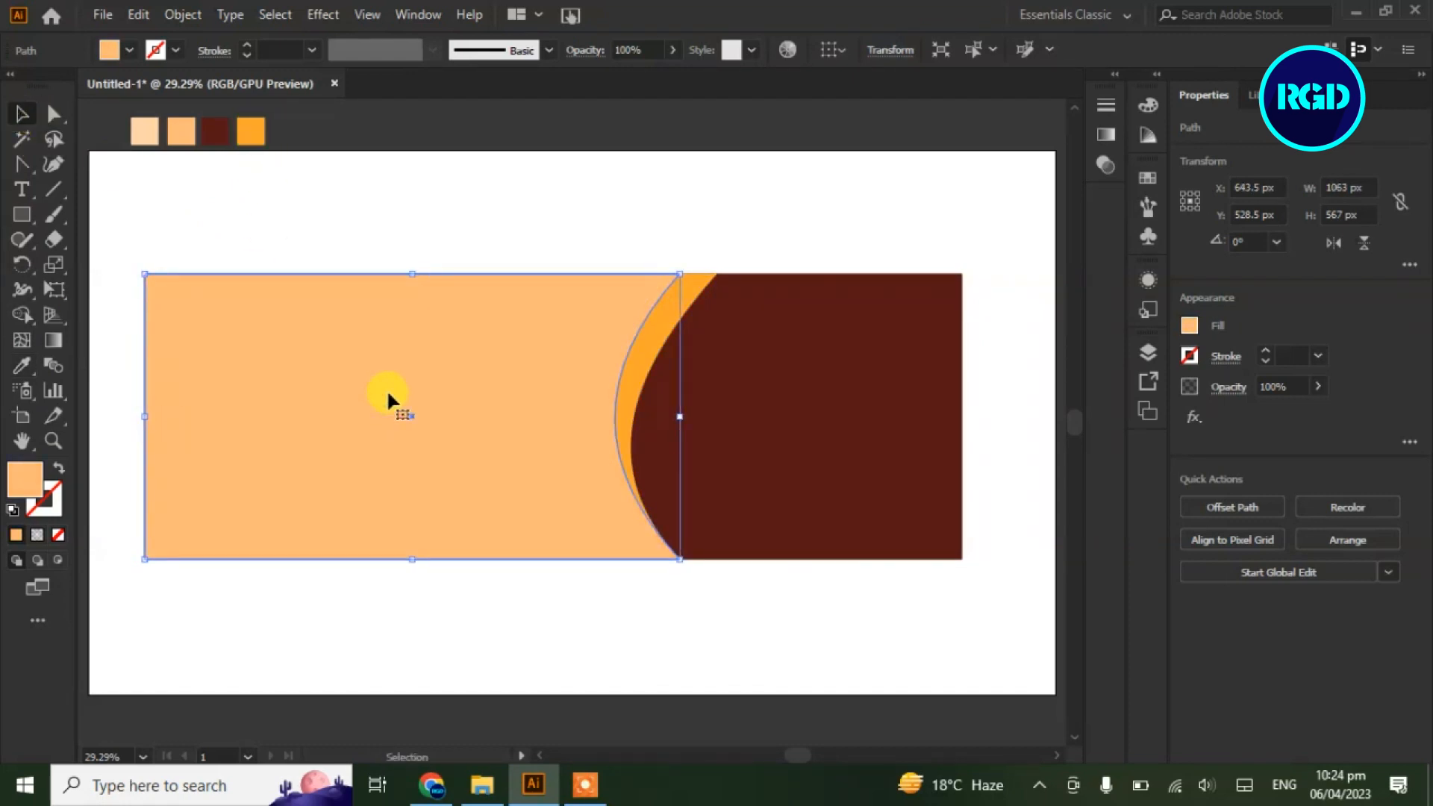
# Reshape the orange path's curve anchors and handles to widen the orange sliver
pyautogui.click(648, 374)
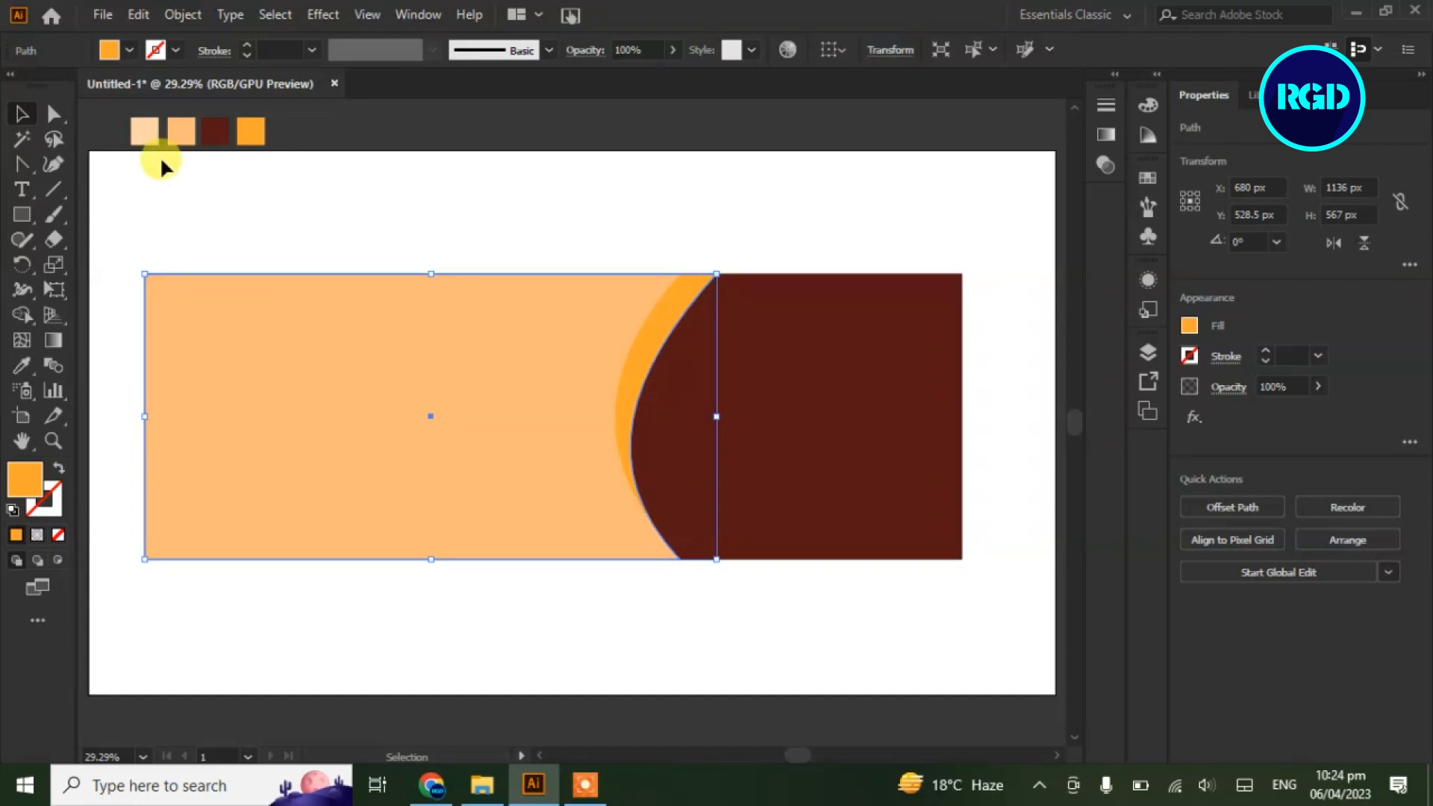
pyautogui.press('a')
pyautogui.click(710, 284)
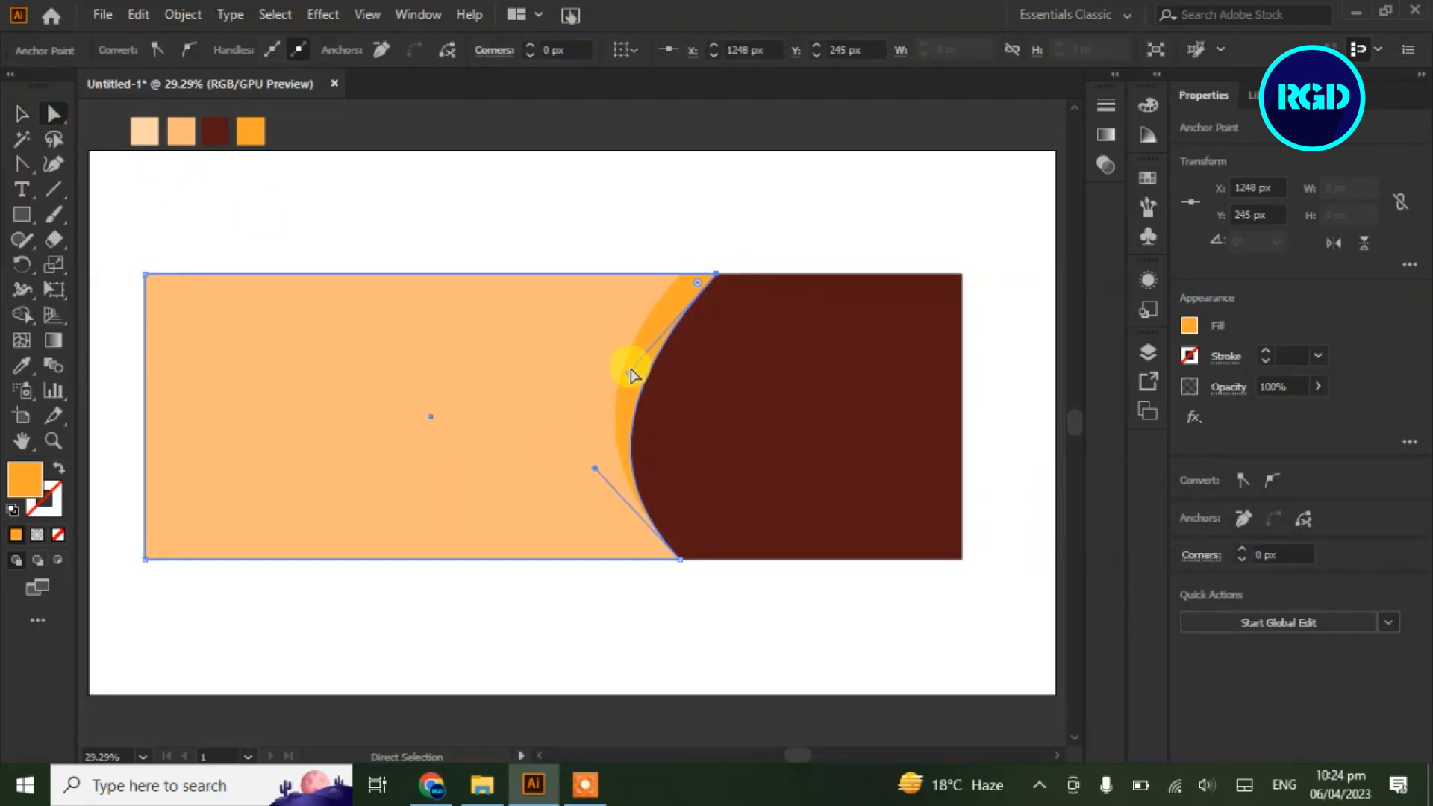
pyautogui.moveTo(630, 368); pyautogui.dragTo(634, 383)
pyautogui.click(663, 552)
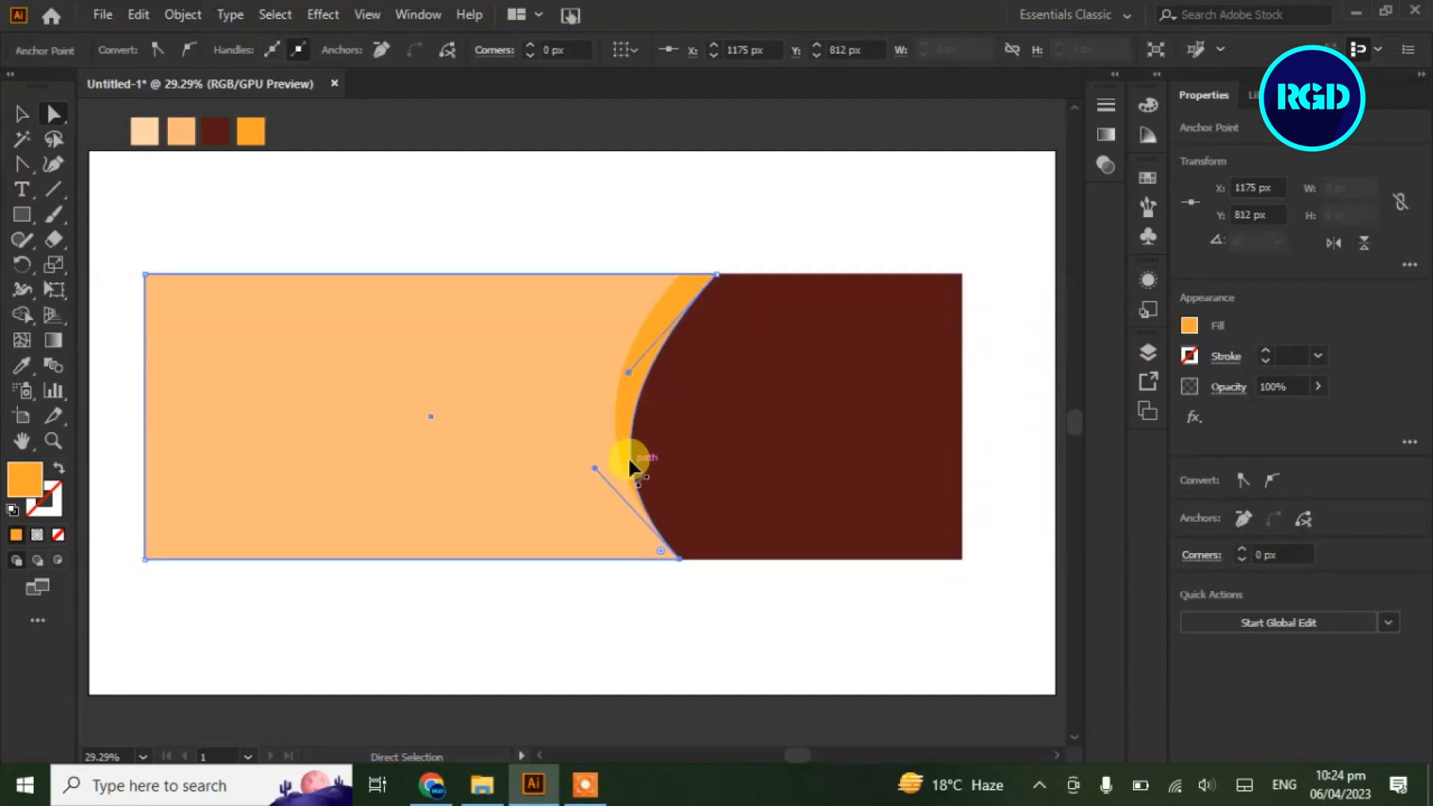
pyautogui.moveTo(626, 370); pyautogui.dragTo(626, 342)
pyautogui.moveTo(595, 469); pyautogui.dragTo(611, 498)
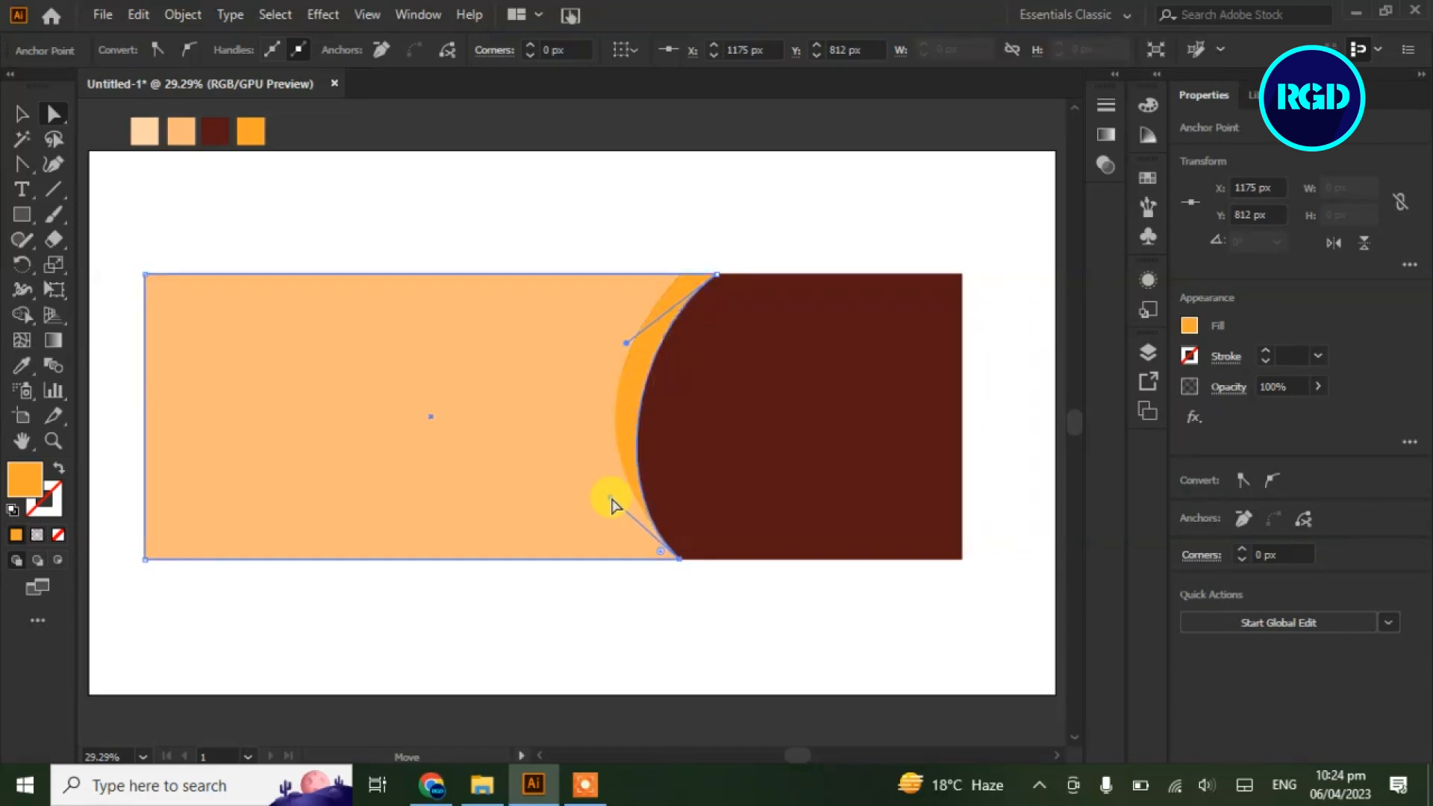
# Nudge the top anchor right and adjust the lower handle into a smooth tapering band
pyautogui.click(499, 221)
pyautogui.click(675, 275)
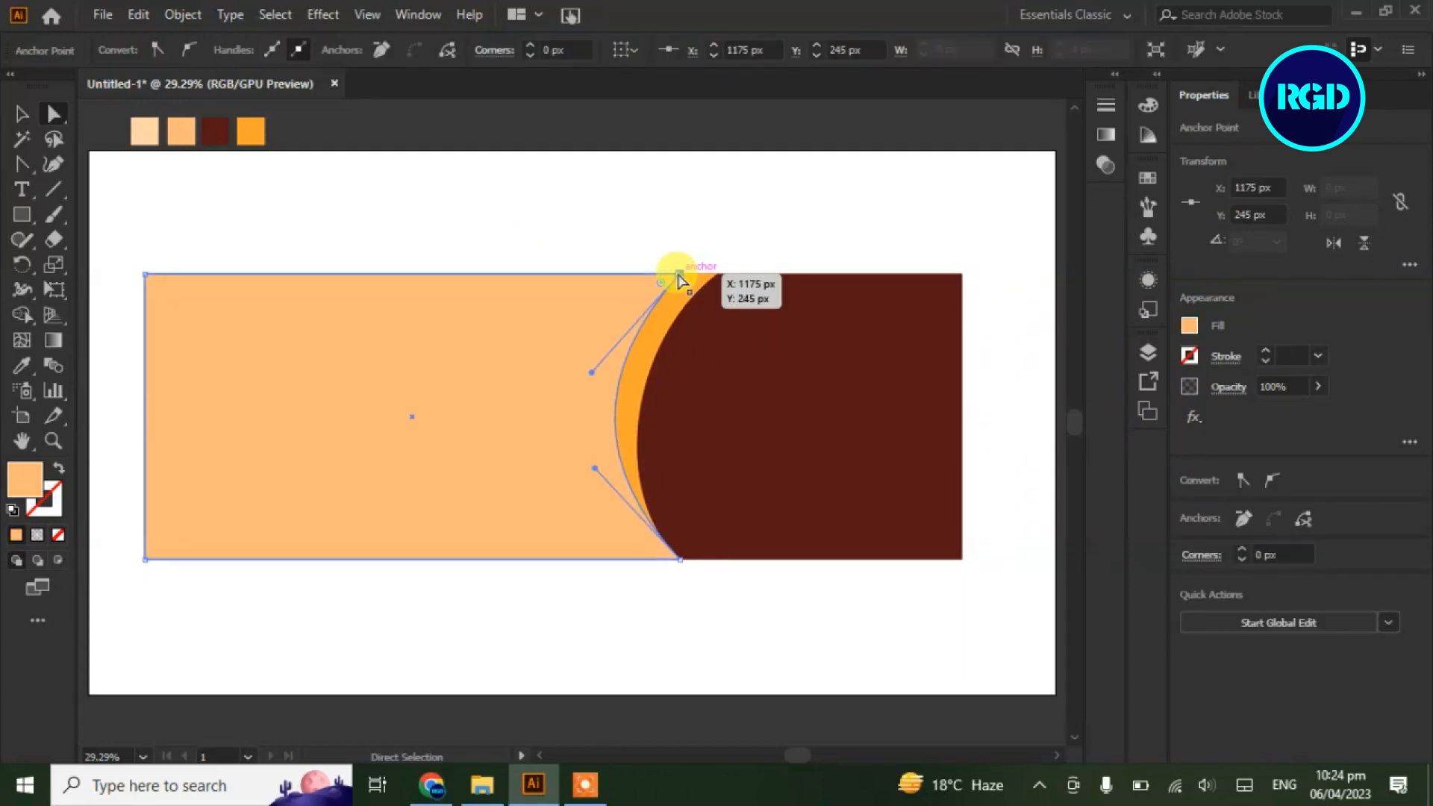
pyautogui.press('Right')
pyautogui.press('Right')
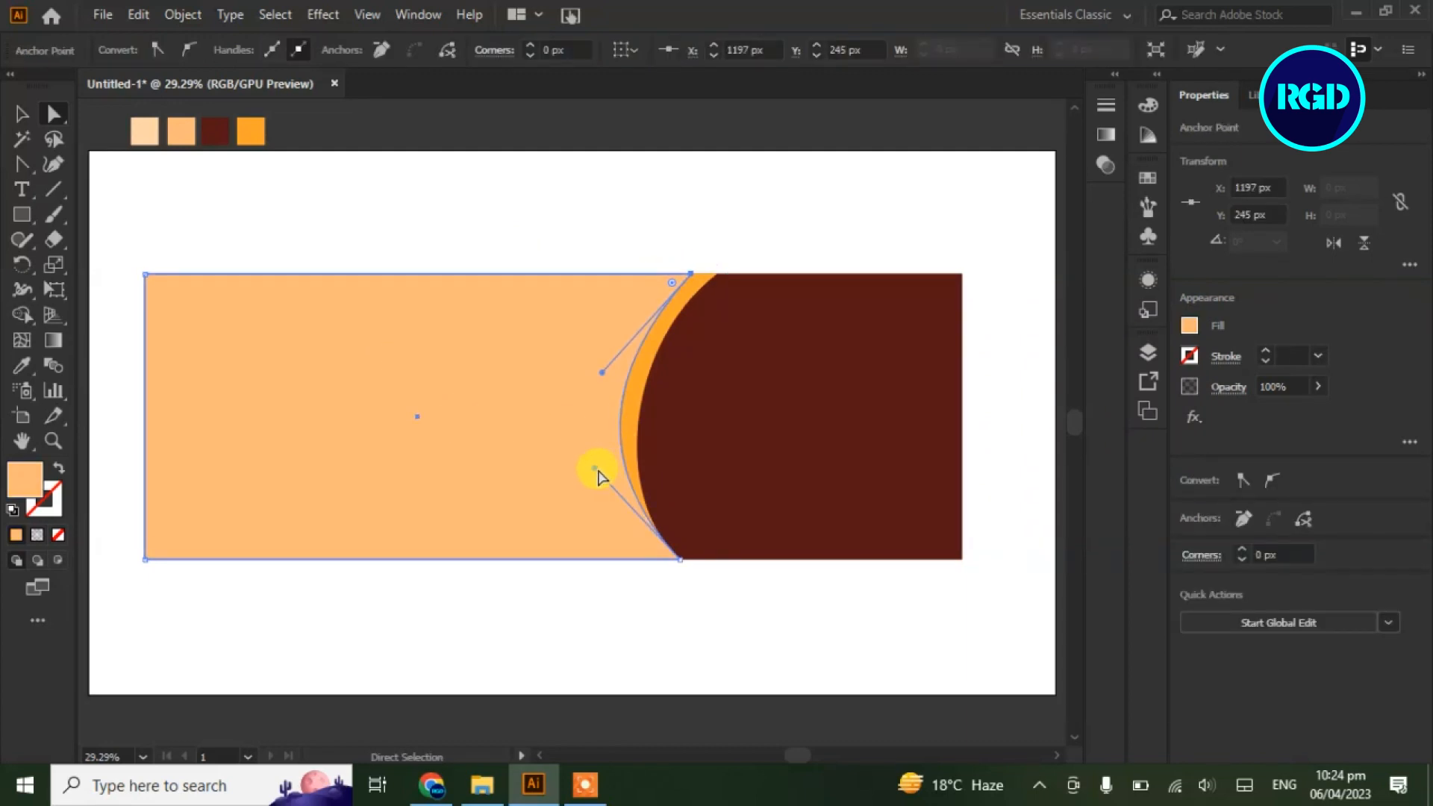
pyautogui.moveTo(593, 469); pyautogui.dragTo(609, 494)
pyautogui.click(592, 224)
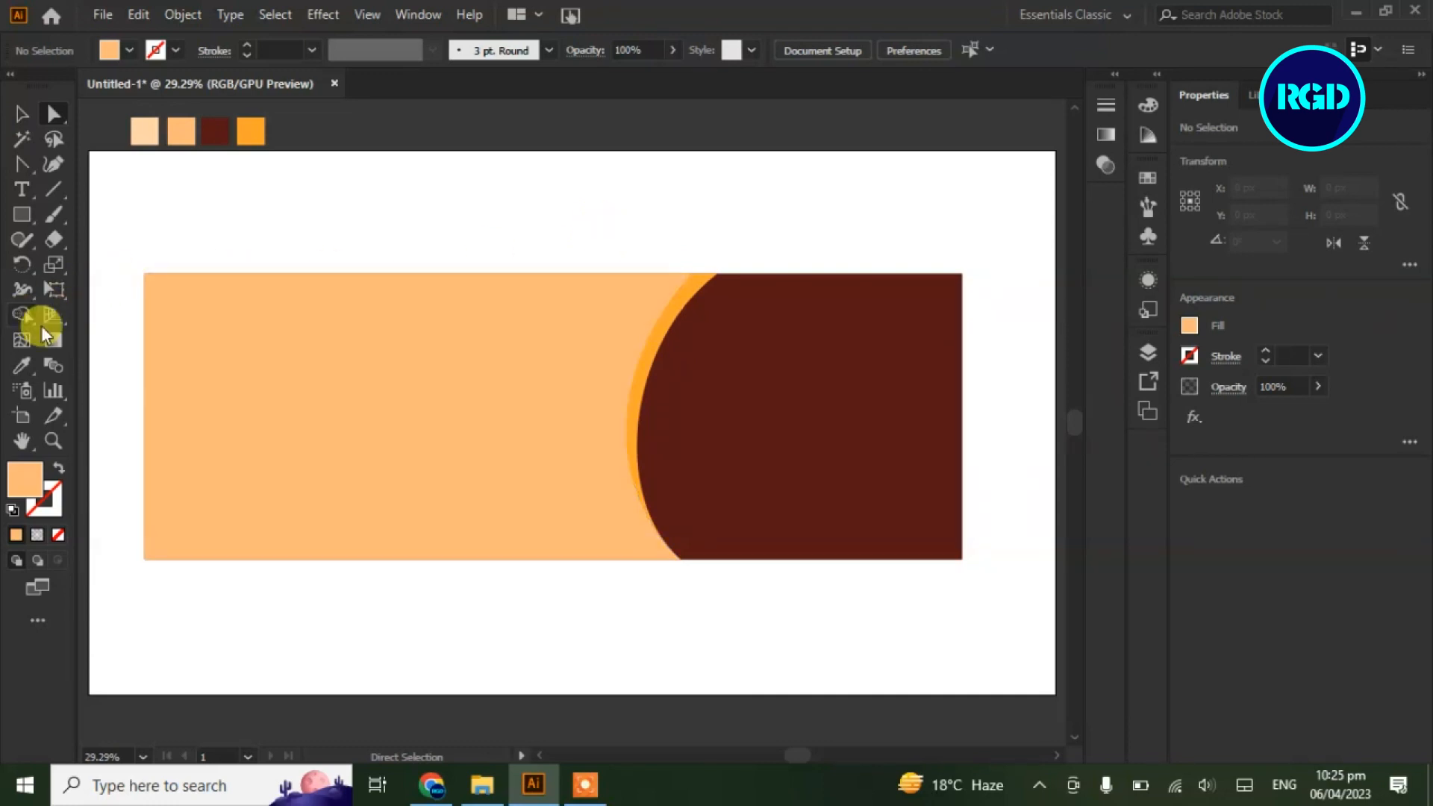
# Add a white gradient mesh point inside the peach panel for a soft glow
pyautogui.click(192, 329)
pyautogui.click(21, 340)
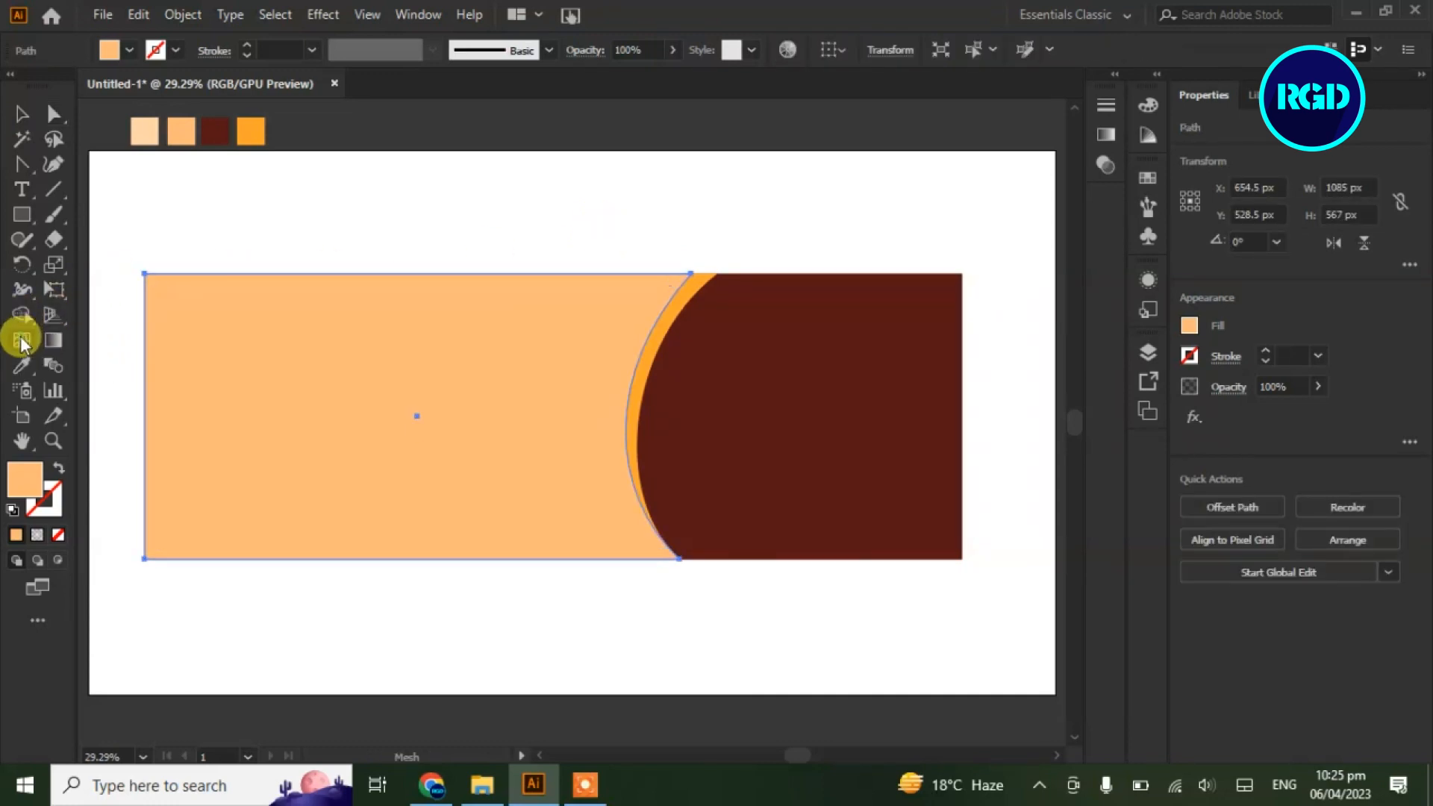
pyautogui.click(327, 404)
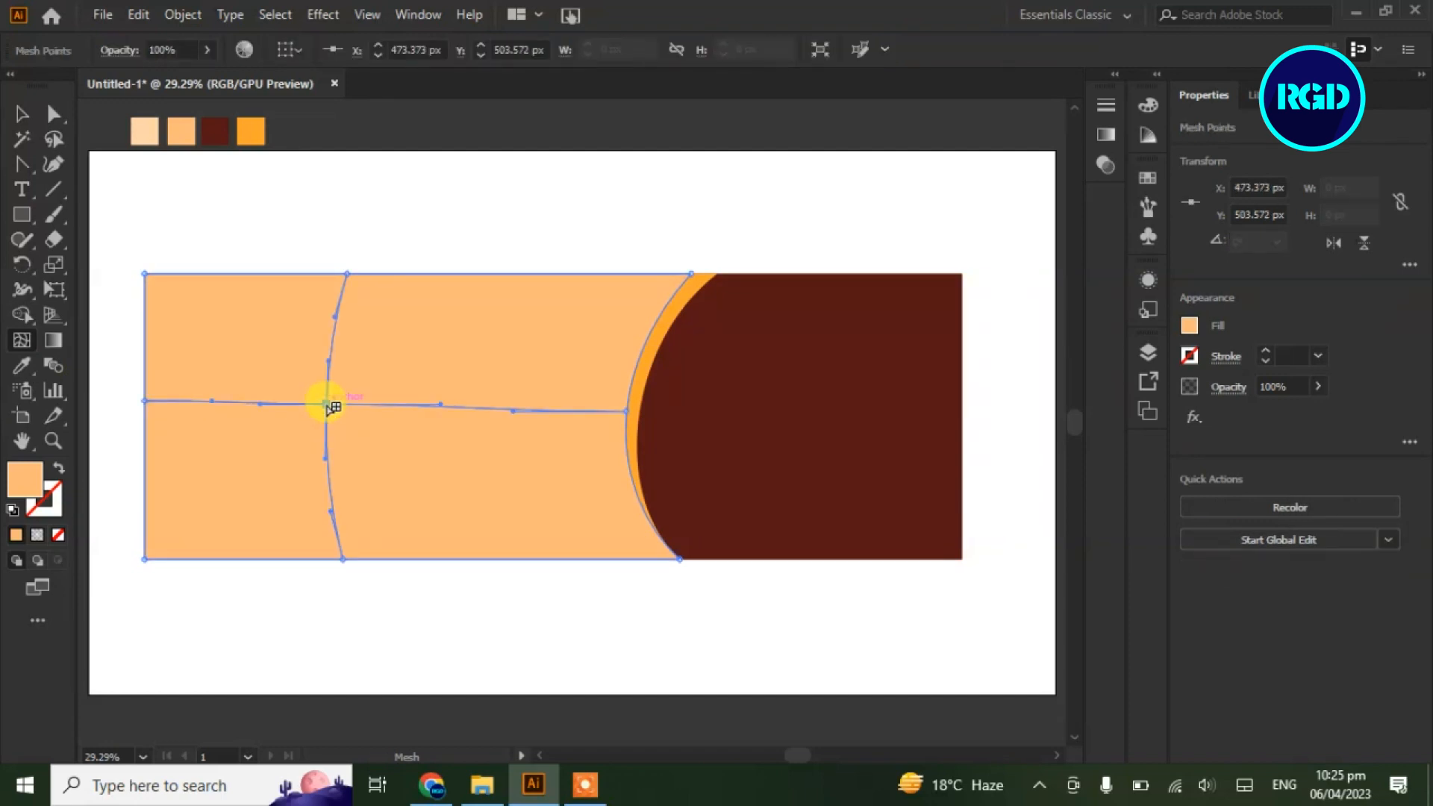
pyautogui.click(54, 114)
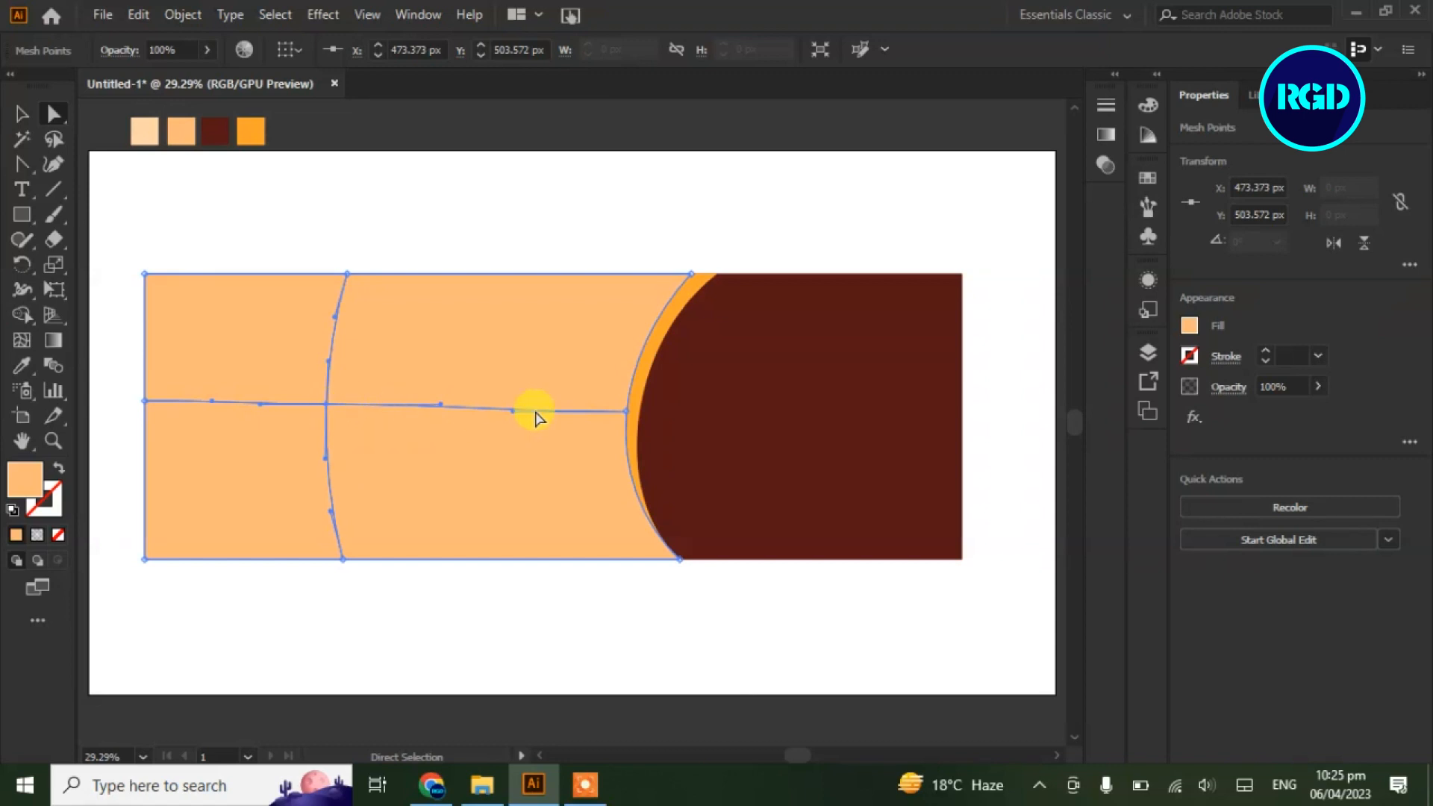
pyautogui.click(1190, 325)
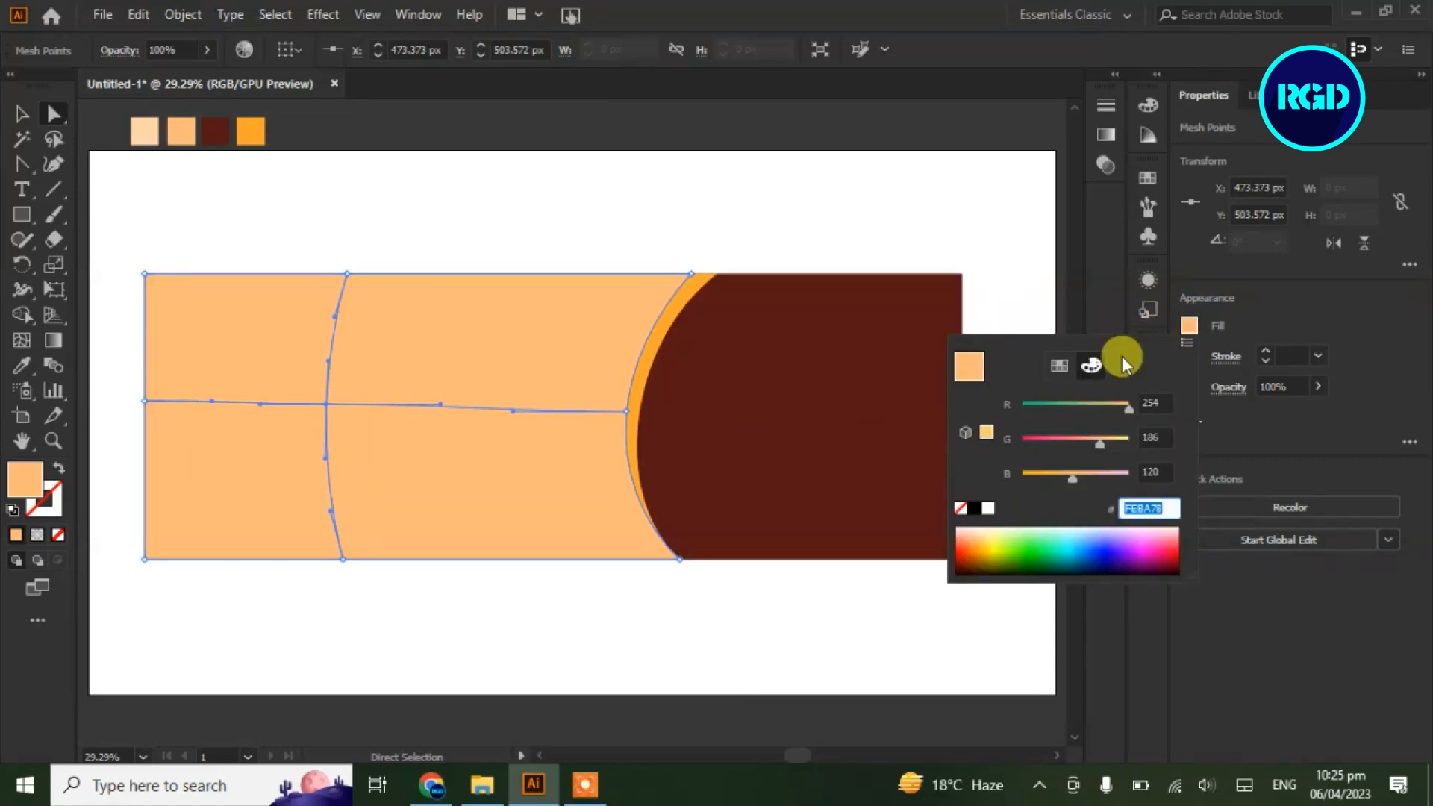
pyautogui.click(1060, 365)
pyautogui.click(978, 401)
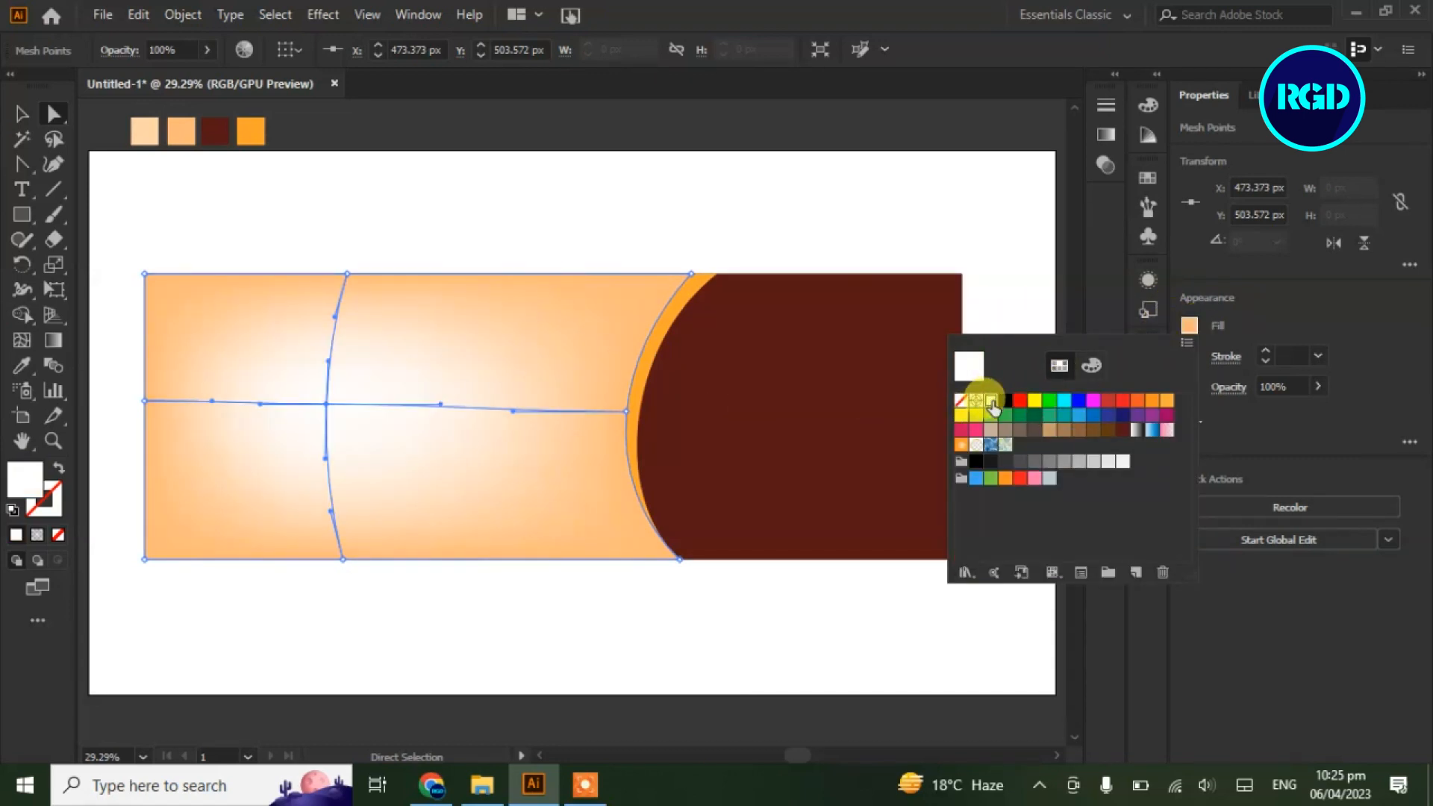
pyautogui.press('Escape')
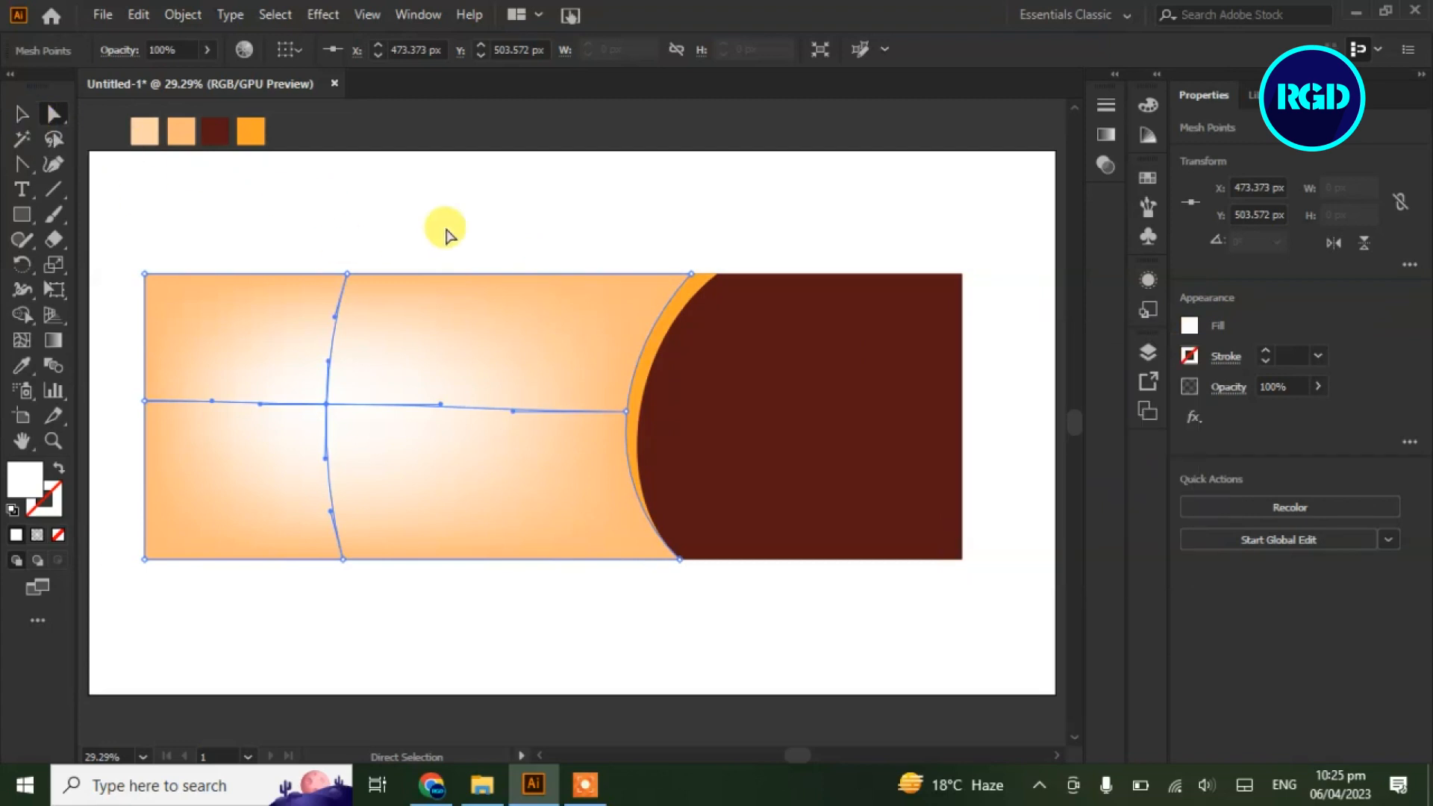
pyautogui.click(446, 236)
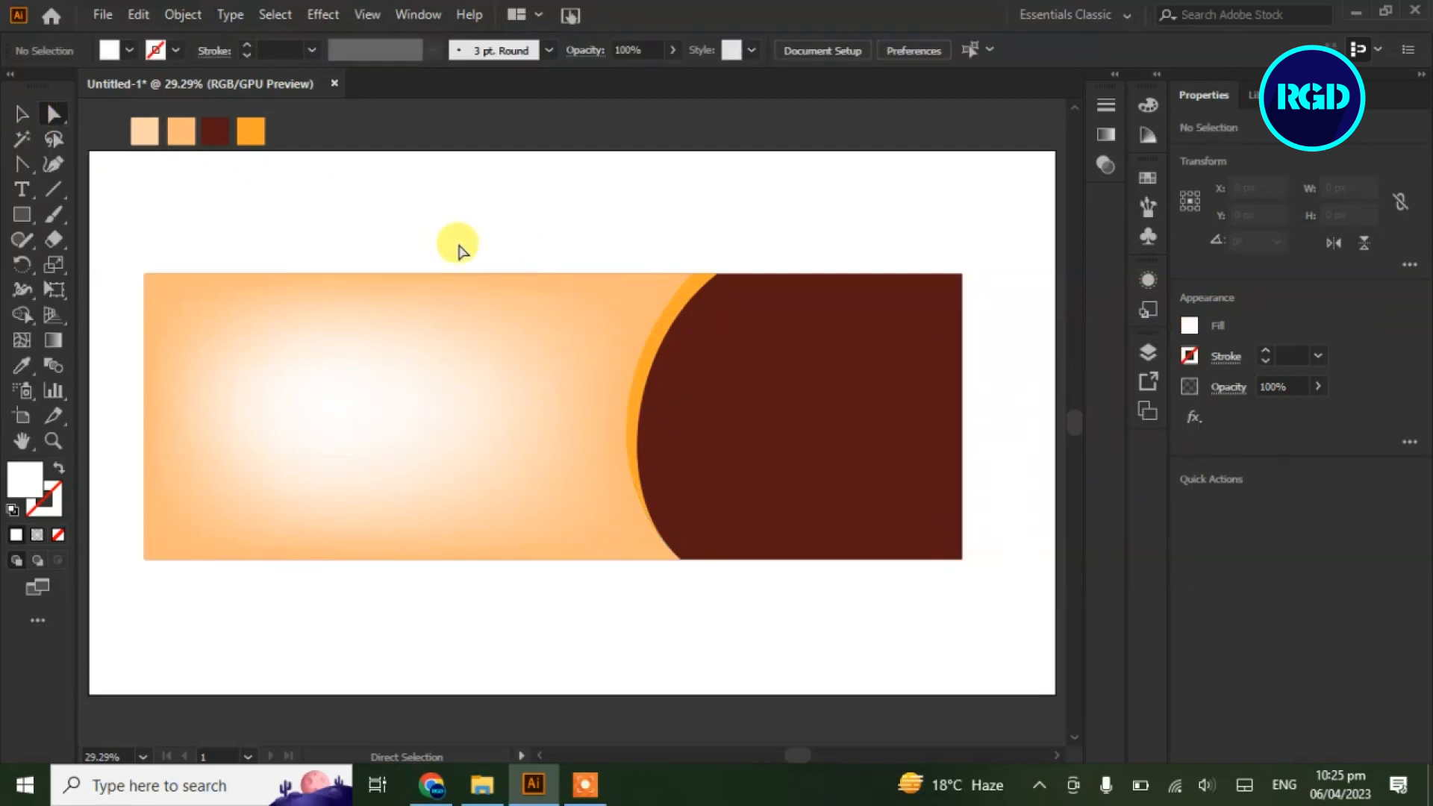
pyautogui.click(22, 190)
# Type 'Pizza' above the banner and scale it up to about 159 pt
pyautogui.click(283, 193)
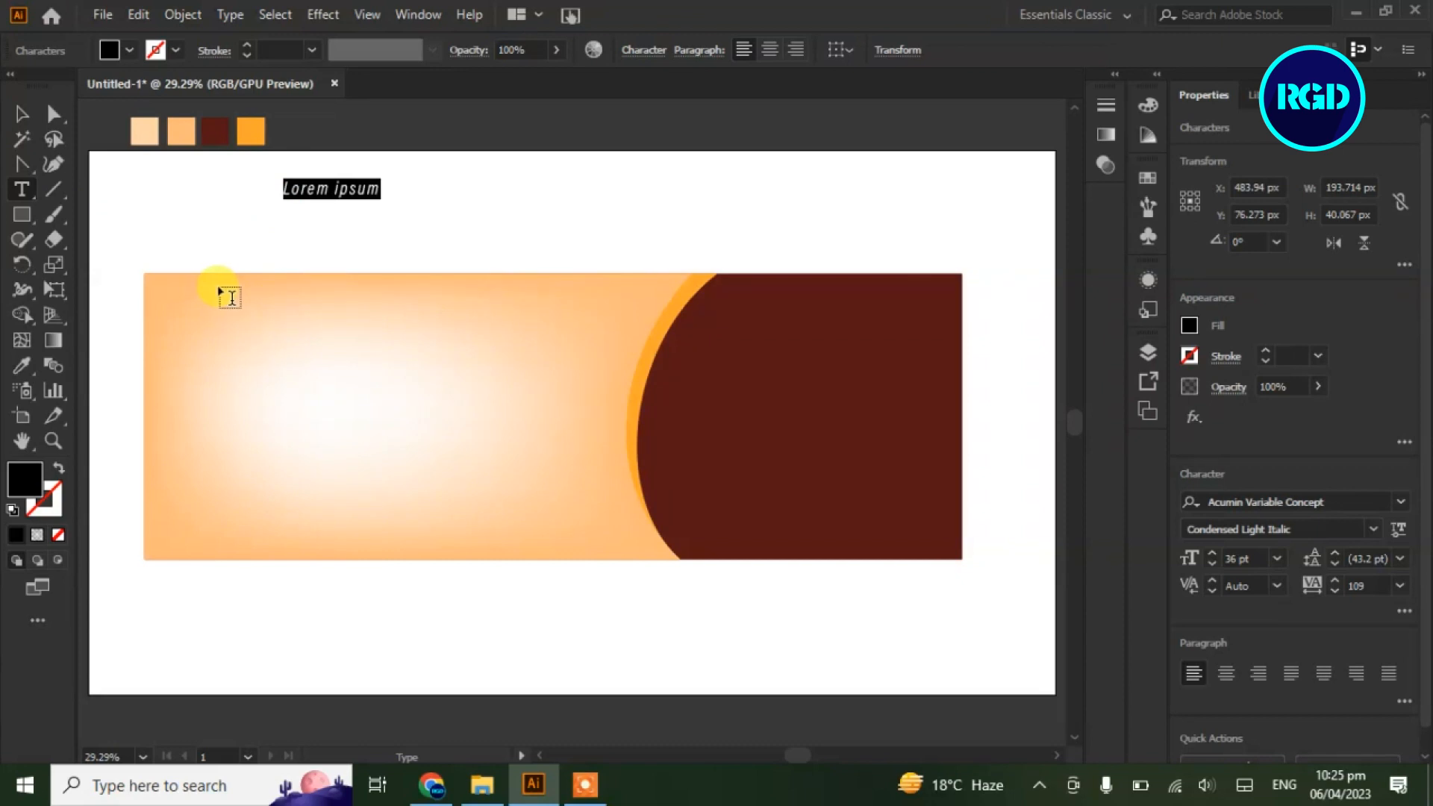
pyautogui.write('Piz')
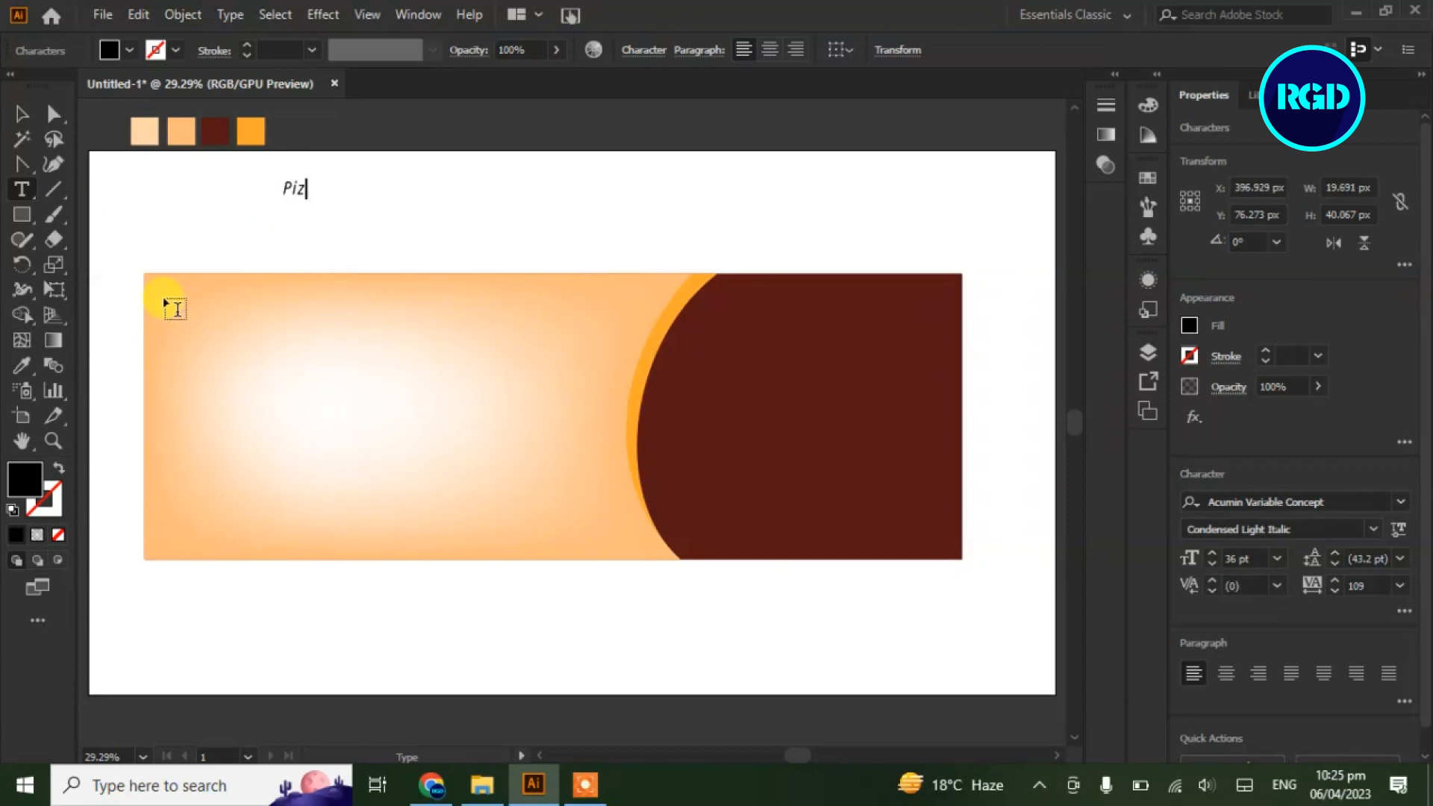
pyautogui.write('za')
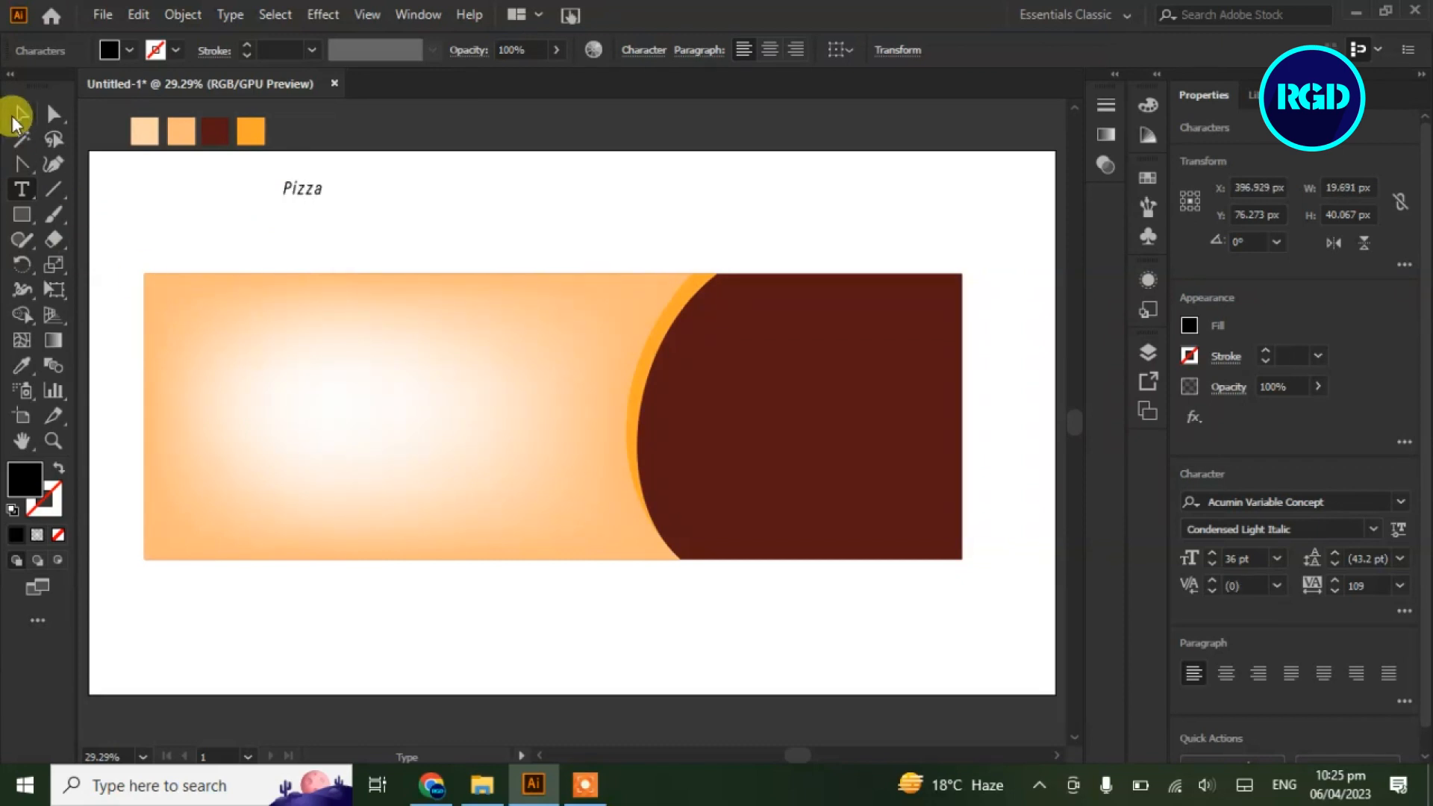
pyautogui.click(21, 114)
pyautogui.moveTo(324, 202); pyautogui.dragTo(465, 267)
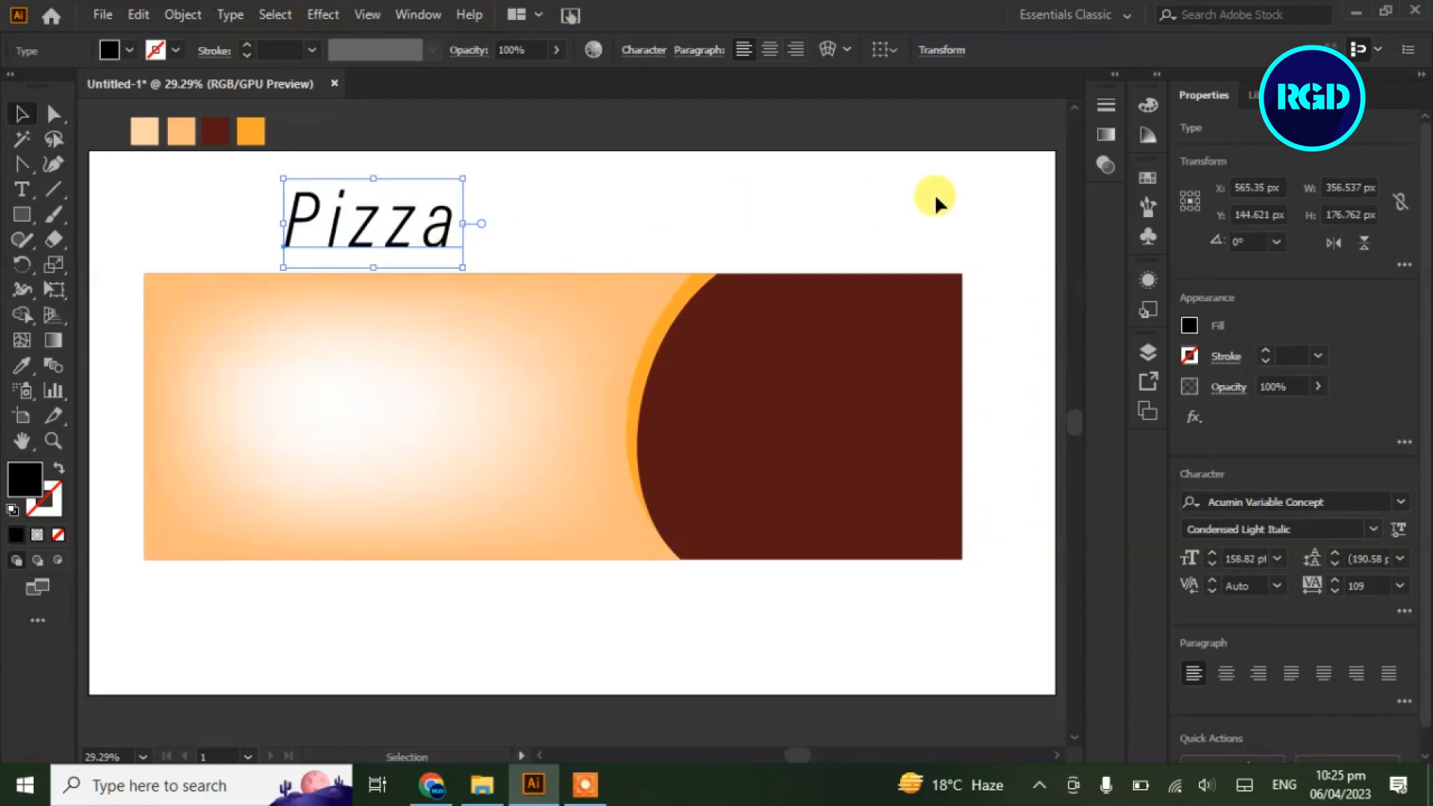
# Set Pizza to PaintingWithChocolate with 0 tracking and move it into the banner
pyautogui.click(1399, 503)
pyautogui.click(1216, 670)
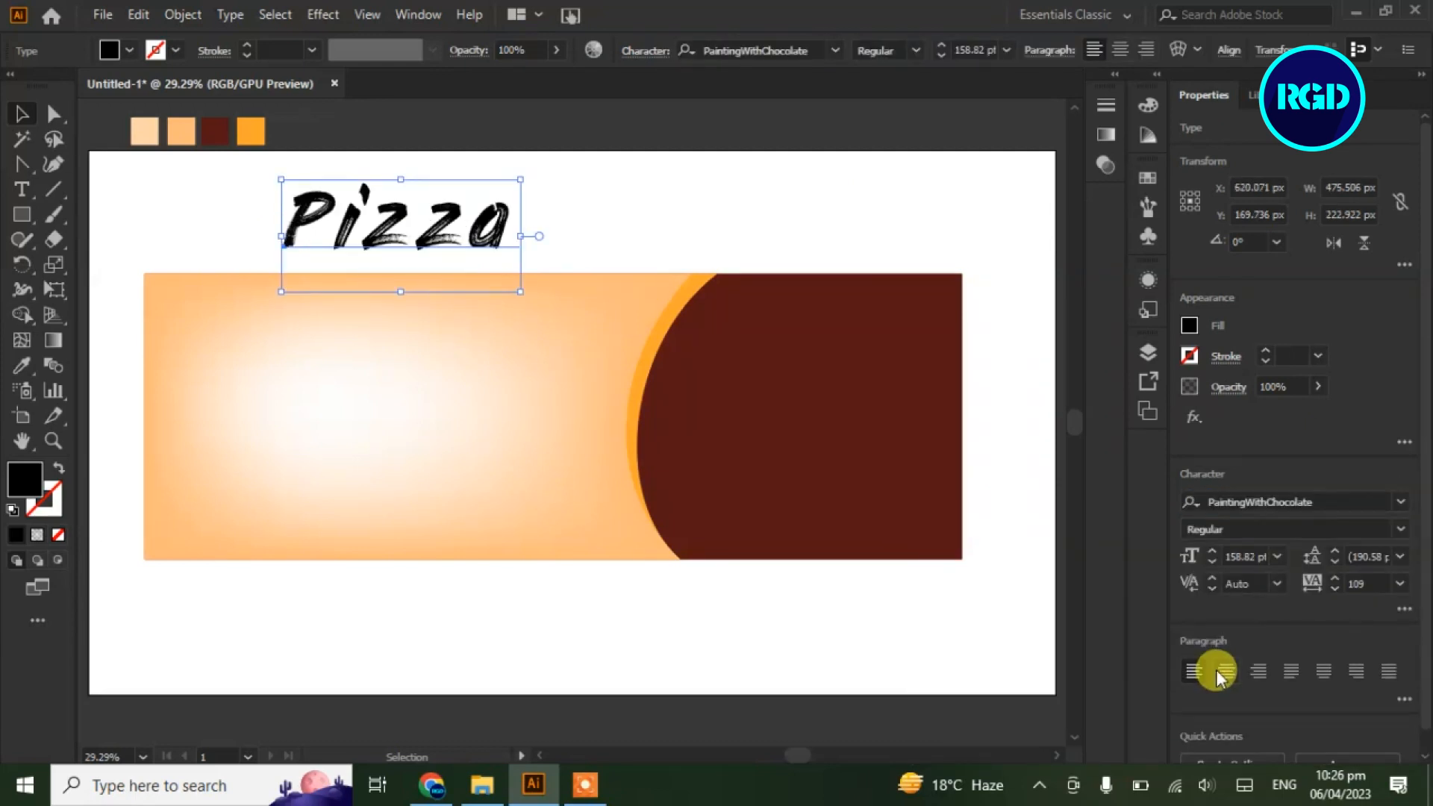
pyautogui.click(1400, 585)
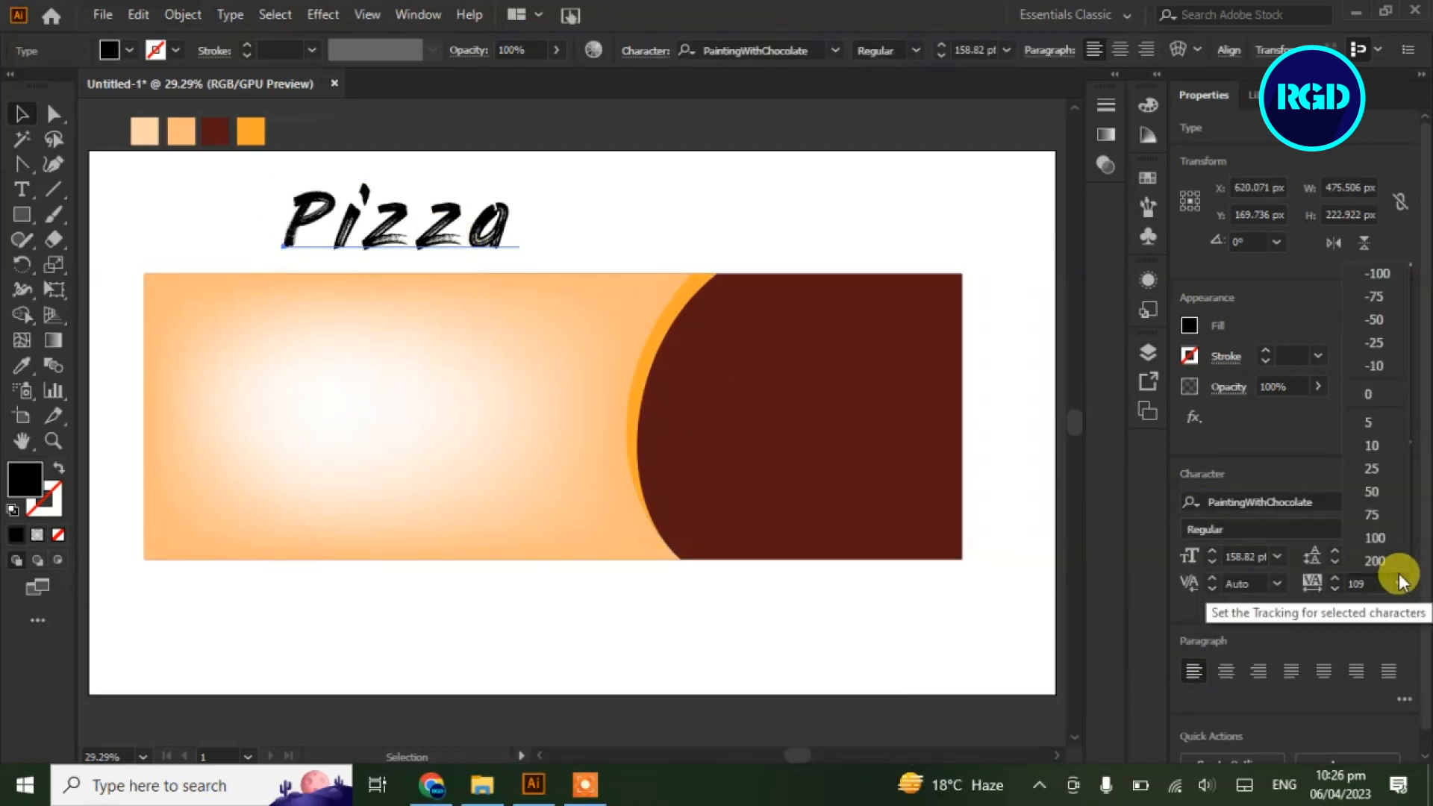
pyautogui.click(1361, 403)
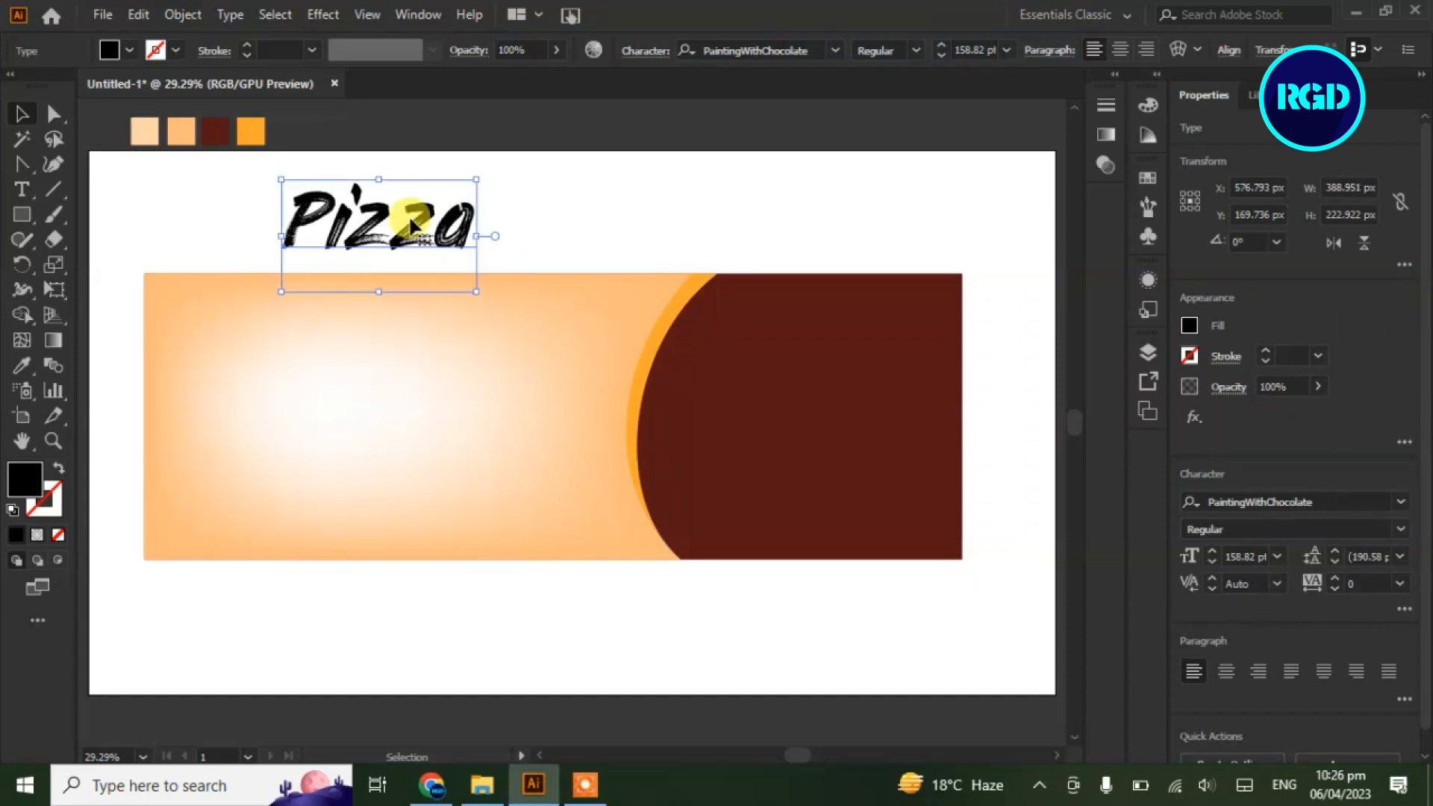
pyautogui.moveTo(414, 228); pyautogui.dragTo(364, 380)
# Colour Pizza dark brown, then paste and enlarge the 'Delicious' text
pyautogui.click(22, 366)
pyautogui.click(213, 131)
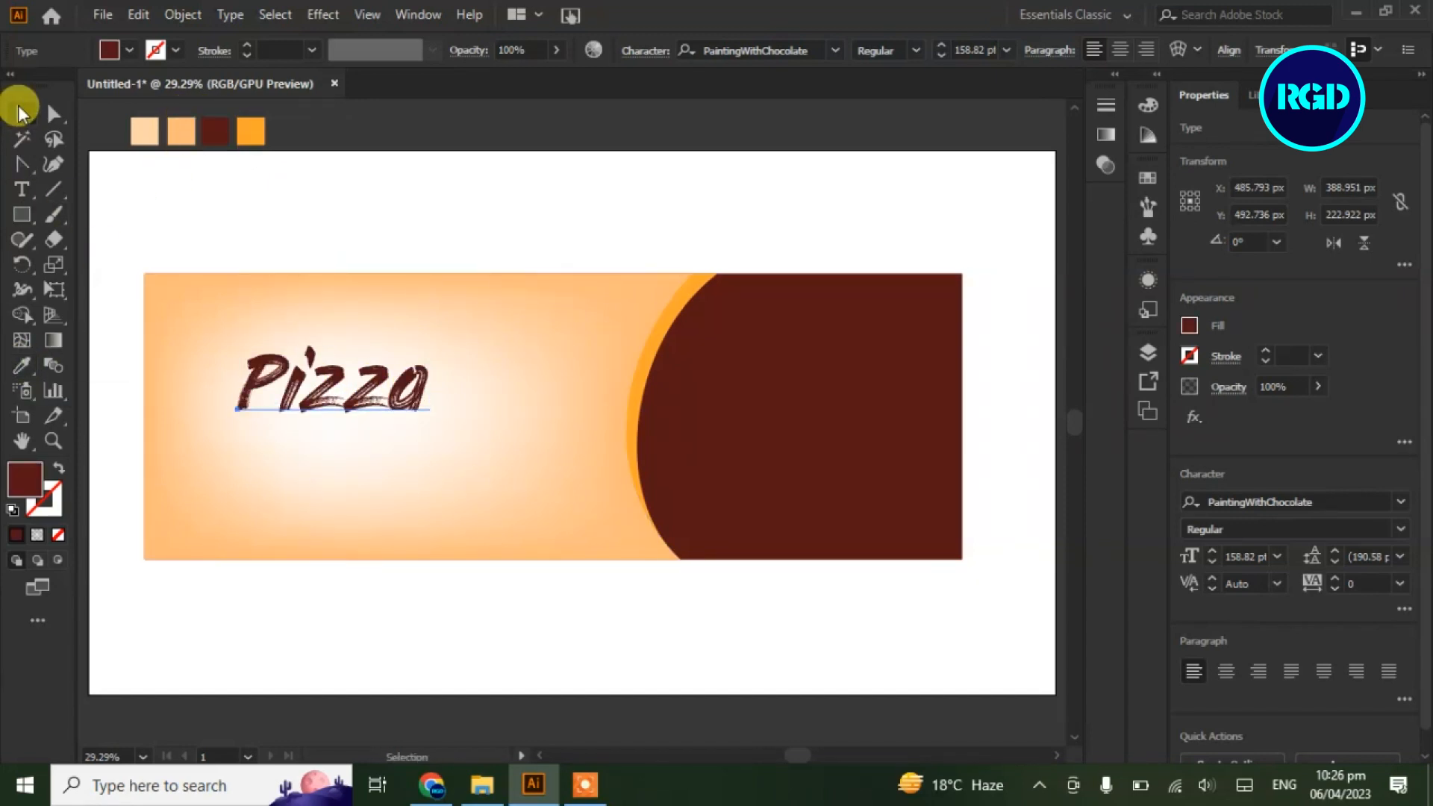
pyautogui.click(21, 112)
pyautogui.hotkey('ctrl', 'v')
pyautogui.moveTo(336, 230); pyautogui.dragTo(387, 257)
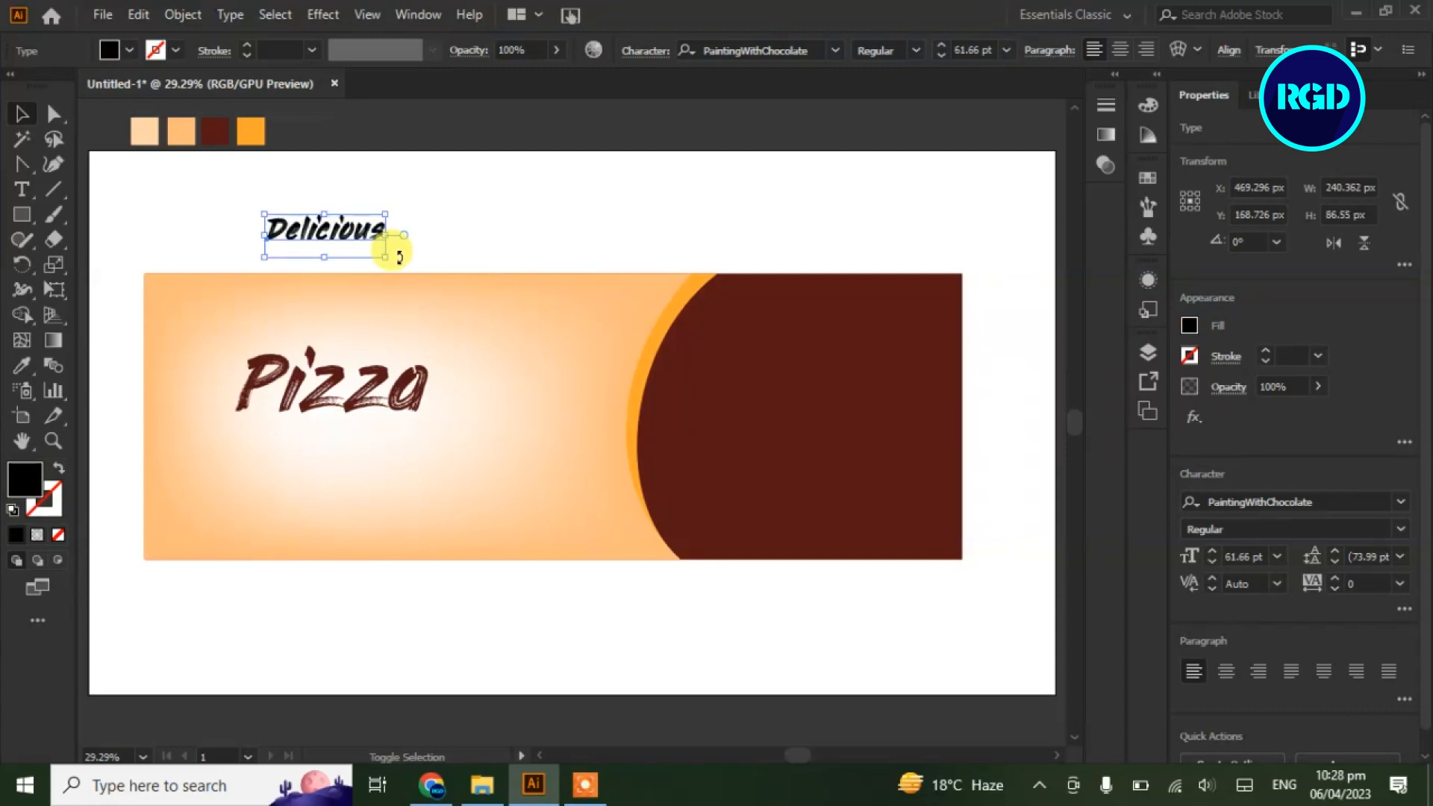
# Set Delicious to EleganciaRomantica and move it above the top of Pizza
pyautogui.click(1401, 530)
pyautogui.click(1402, 530)
pyautogui.click(1401, 502)
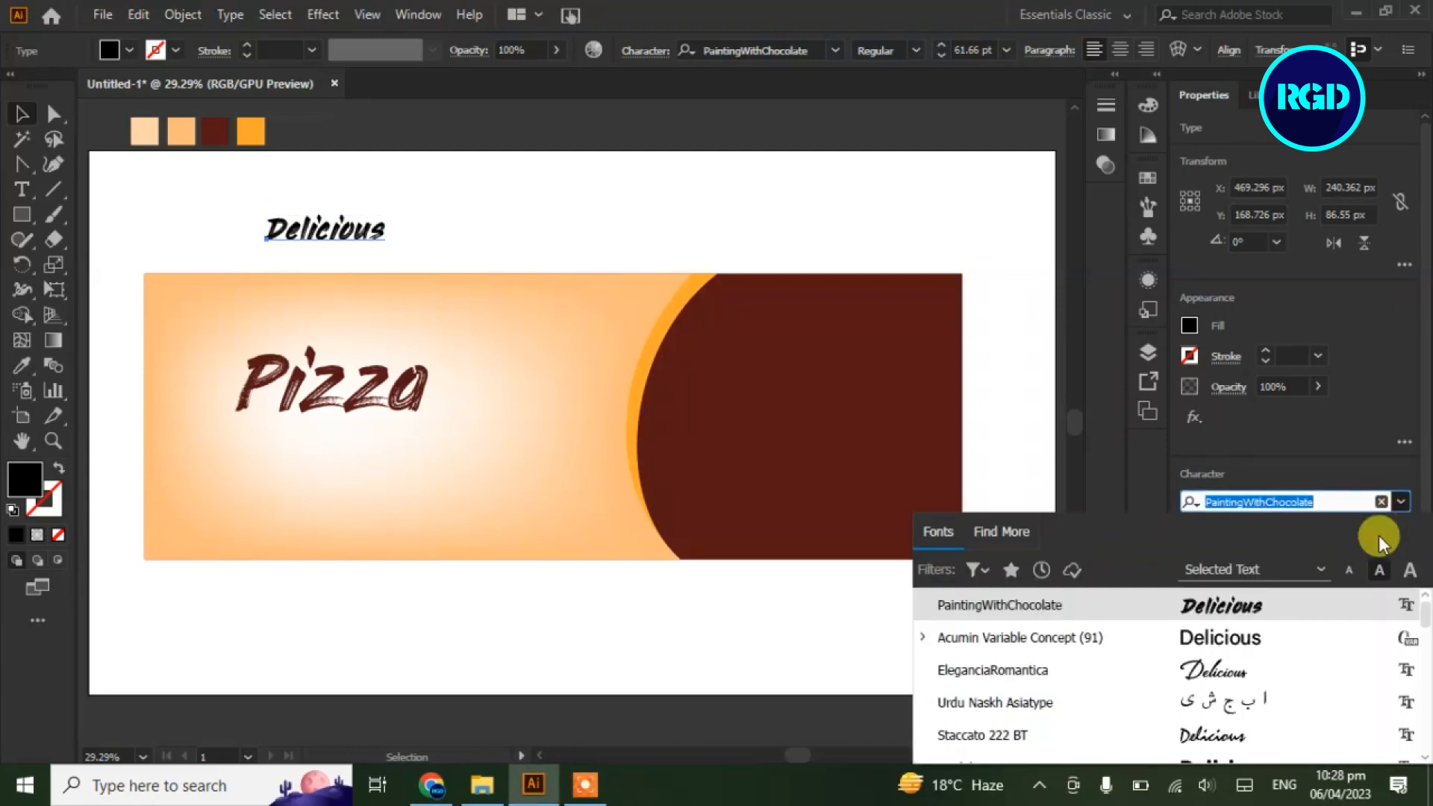
pyautogui.click(1191, 658)
pyautogui.moveTo(341, 231); pyautogui.dragTo(388, 351)
# Raise Delicious to 73 pt and colour it with the dark brown swatch
pyautogui.click(1214, 554)
pyautogui.click(1214, 554)
pyautogui.click(1214, 553)
pyautogui.click(1214, 553)
pyautogui.click(1212, 552)
pyautogui.click(1213, 552)
pyautogui.click(22, 365)
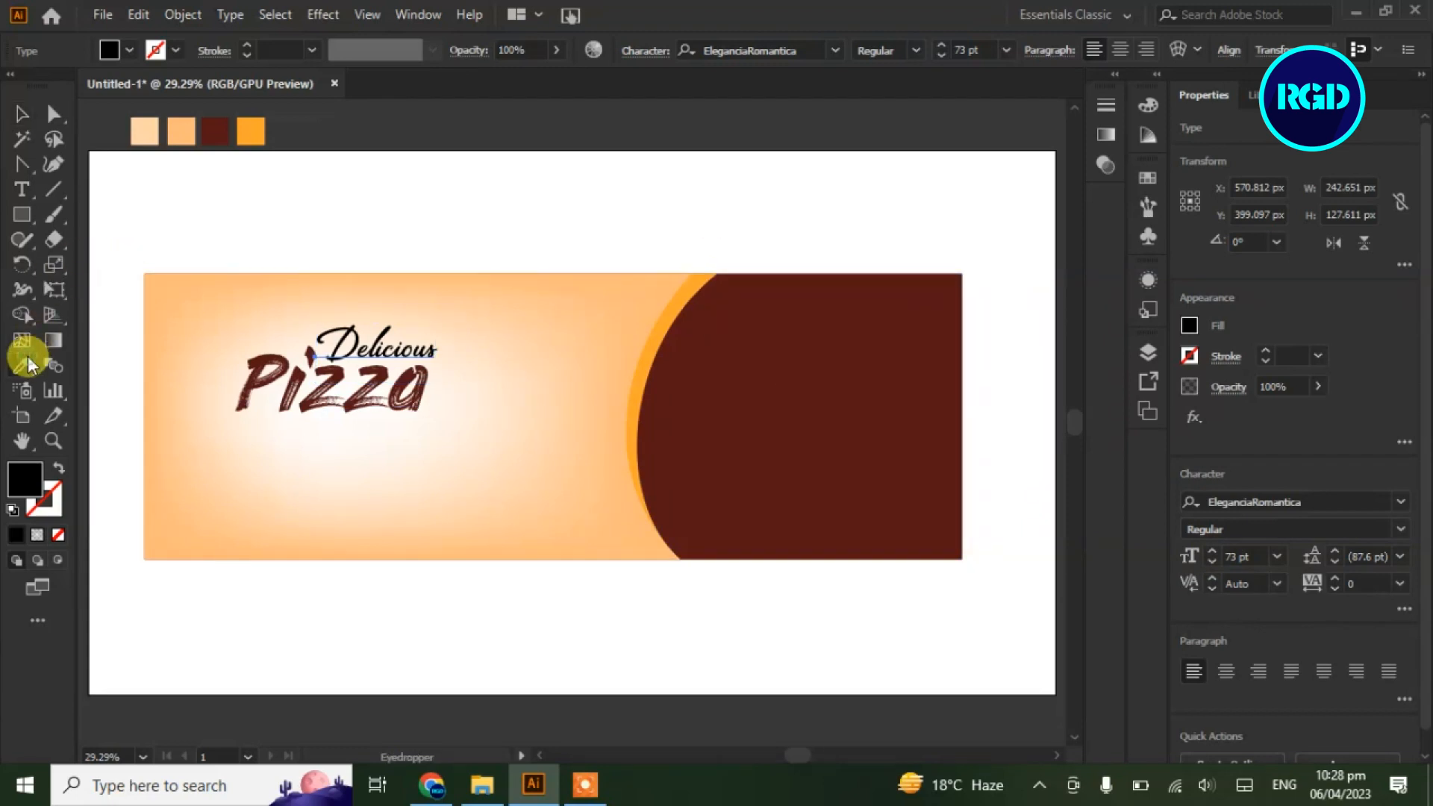
pyautogui.click(213, 131)
pyautogui.click(20, 115)
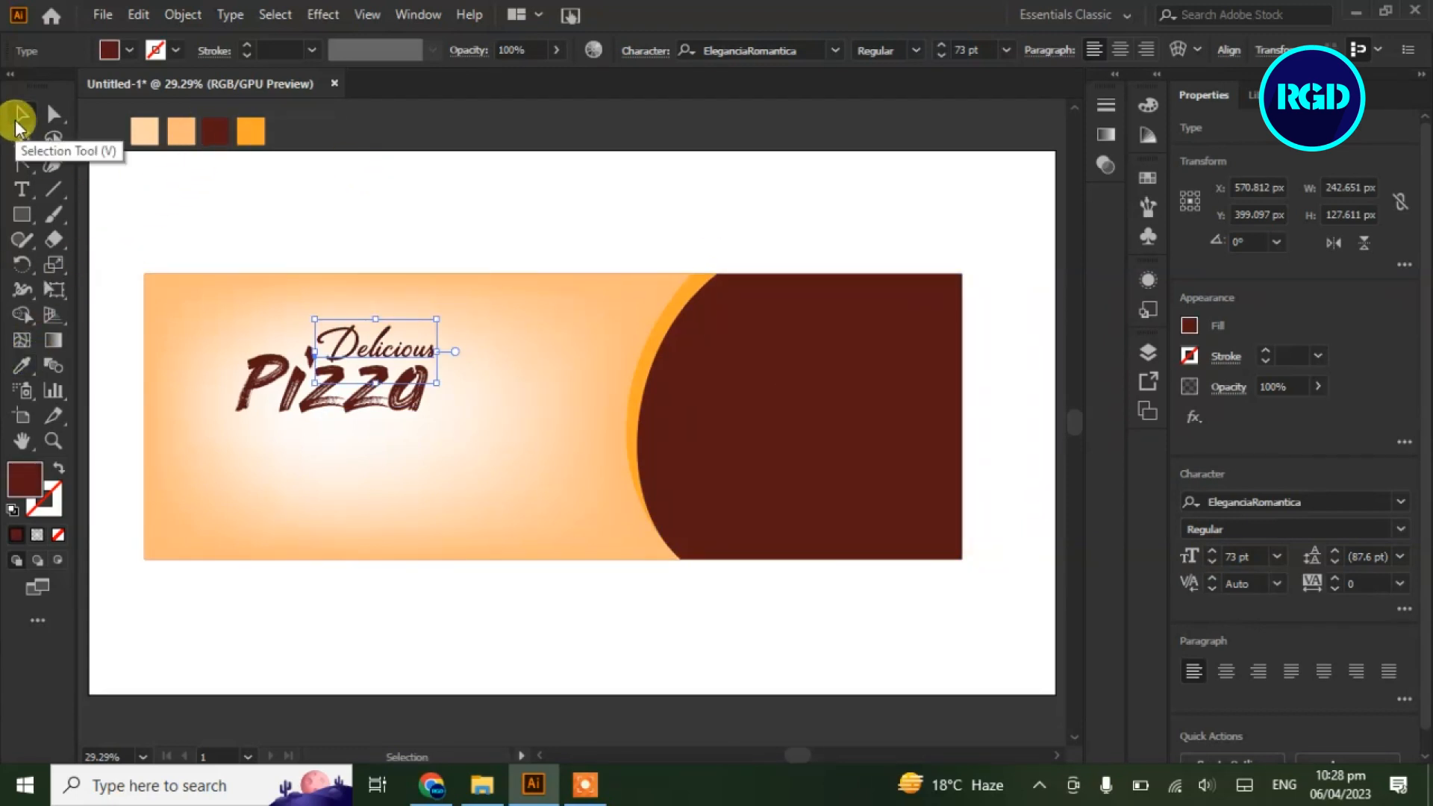
# Undo an accidental 12 pt change on Delicious and place new placeholder text above the banner
pyautogui.click(23, 191)
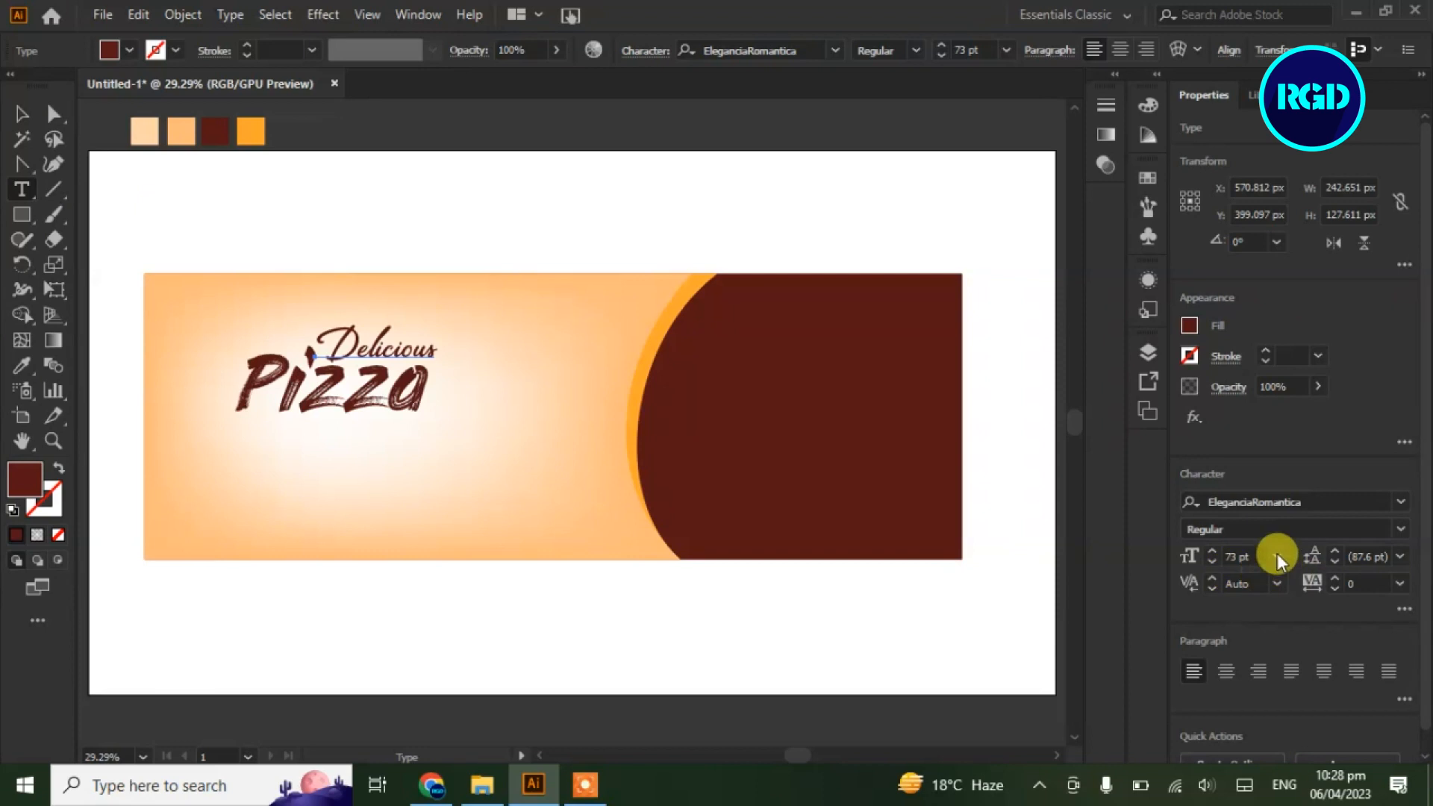
pyautogui.click(1278, 557)
pyautogui.click(1311, 352)
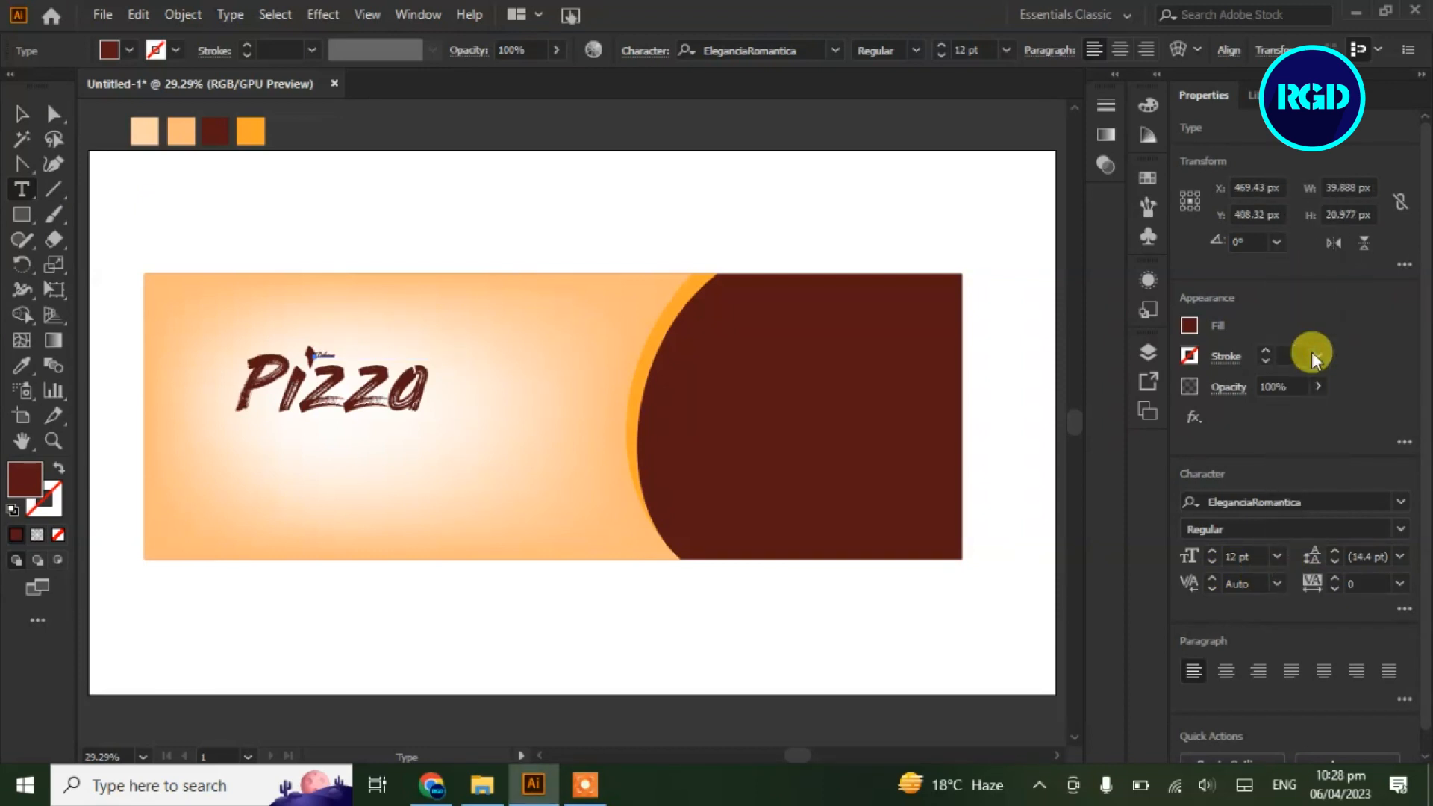
pyautogui.hotkey('ctrl', 'z')
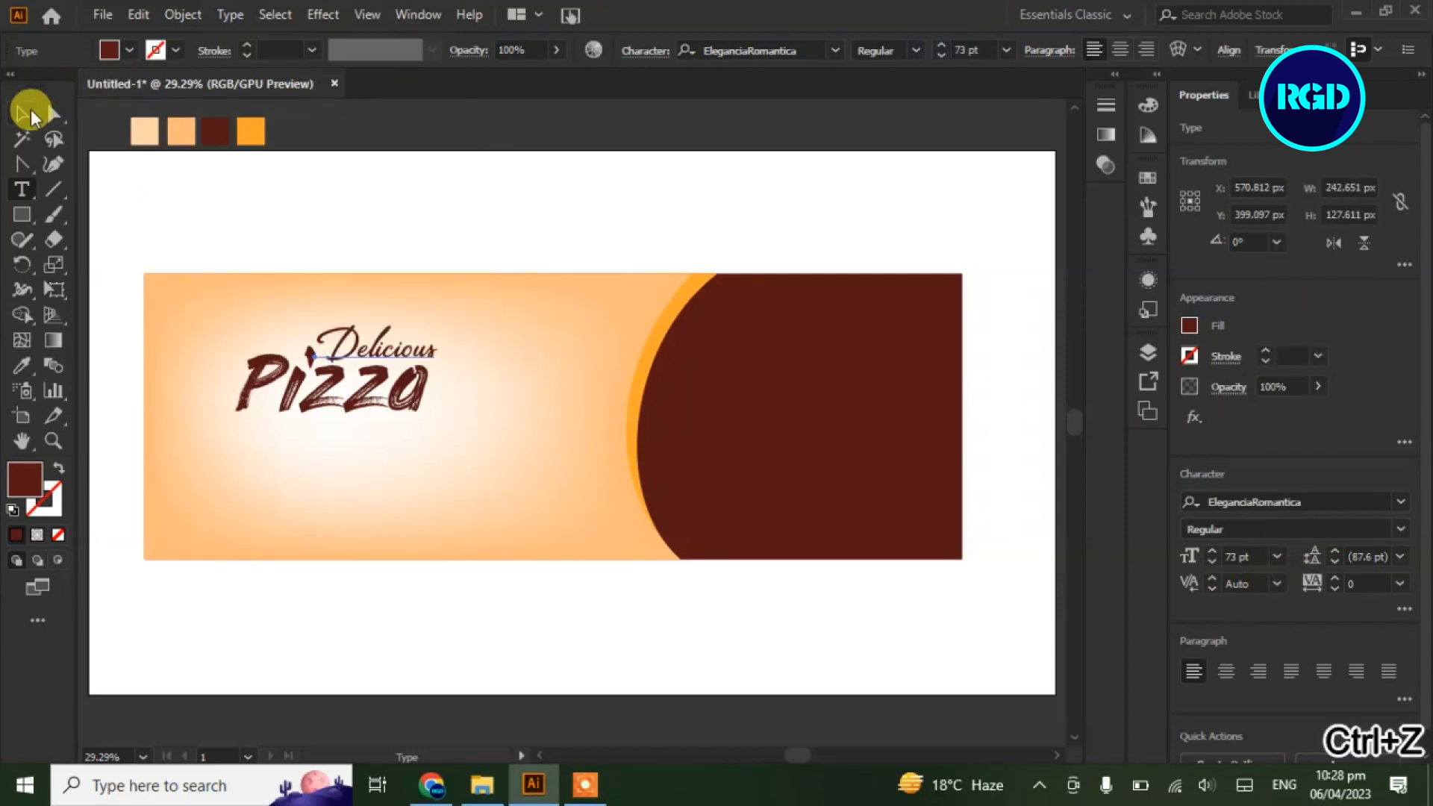
pyautogui.click(286, 188)
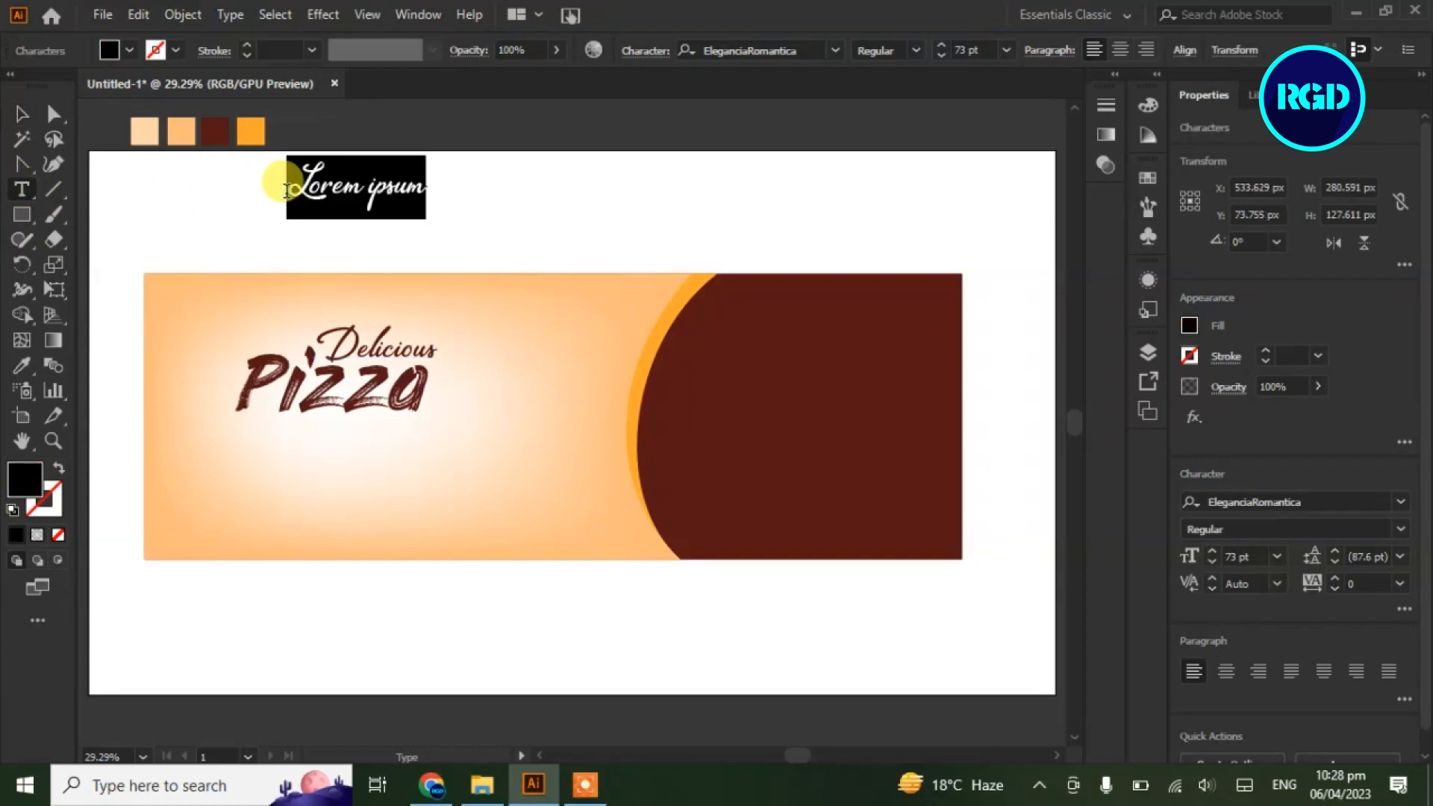
# Set the new text to 12 pt Acumin Variable Concept
pyautogui.click(1278, 557)
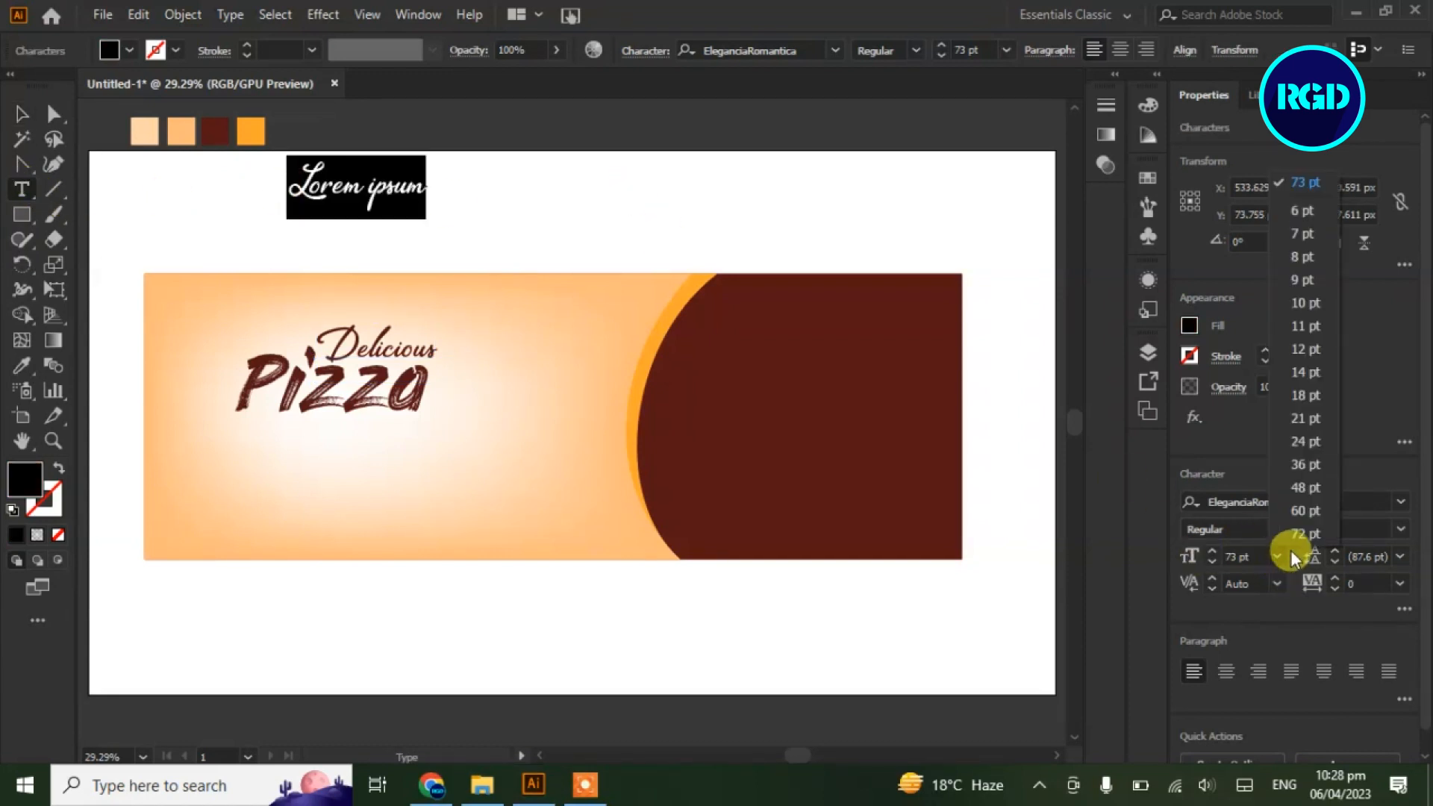
pyautogui.click(1308, 350)
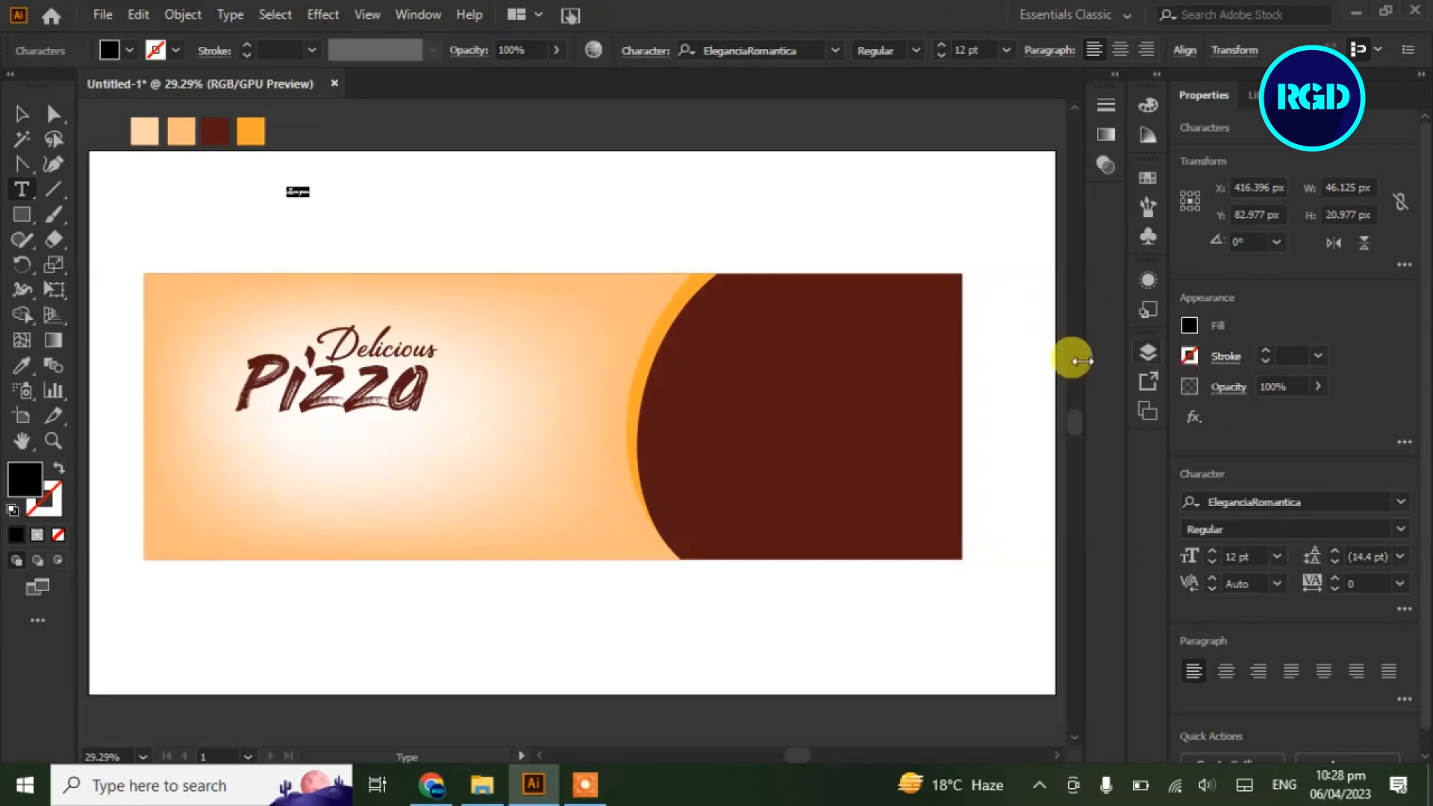
pyautogui.click(1390, 502)
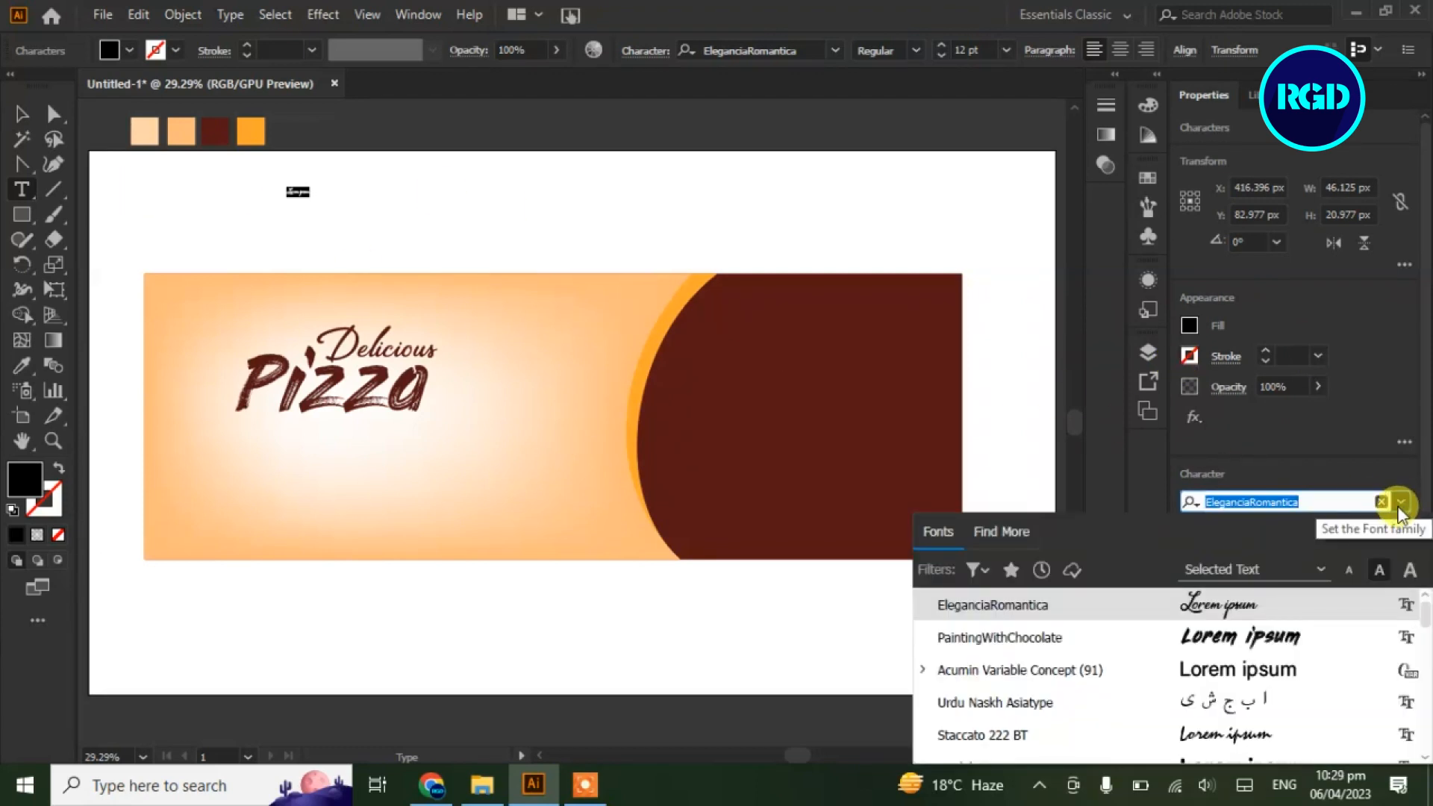
pyautogui.click(1267, 667)
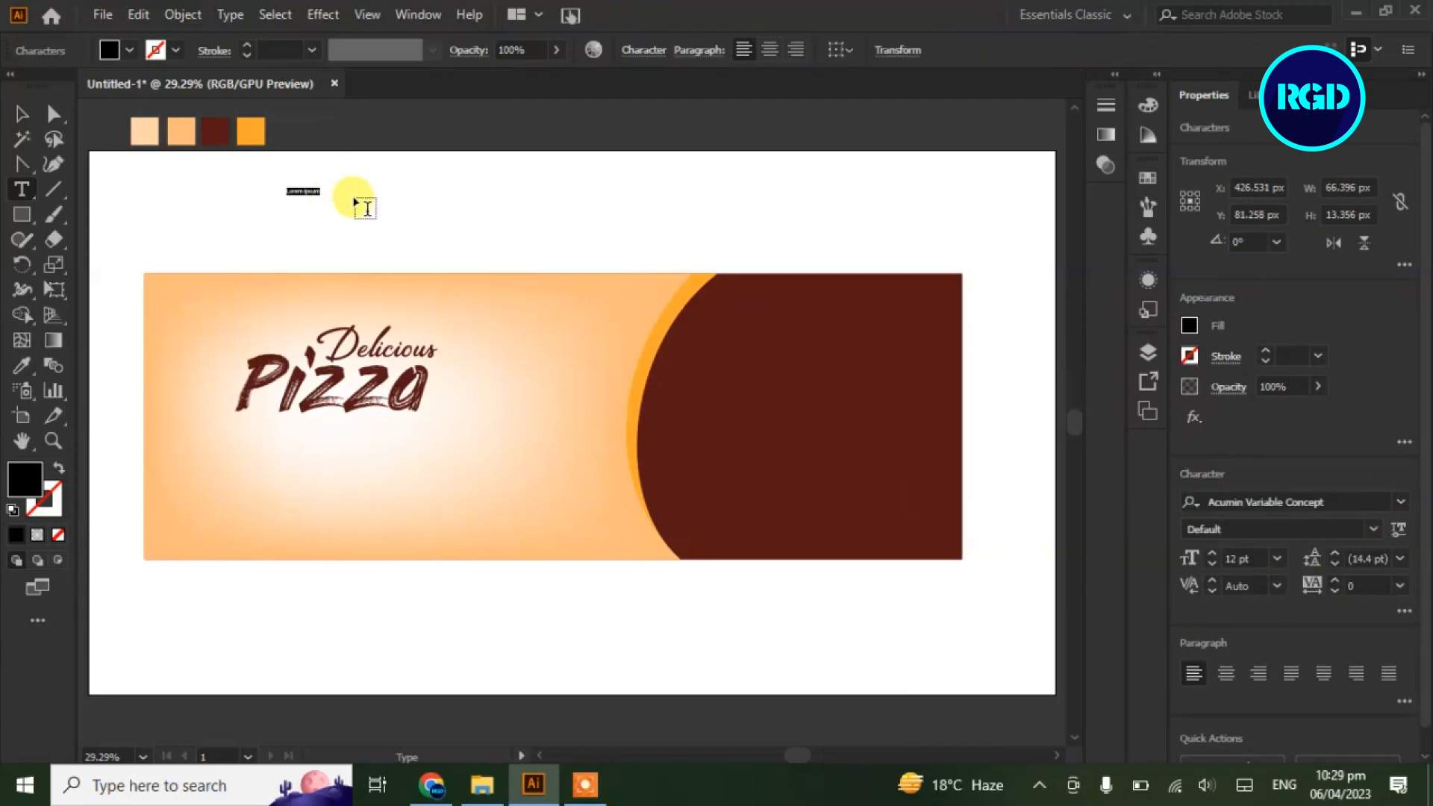
# Draw a placeholder paragraph, move it beneath Pizza, and colour it dark brown
pyautogui.moveTo(381, 190); pyautogui.dragTo(605, 219)
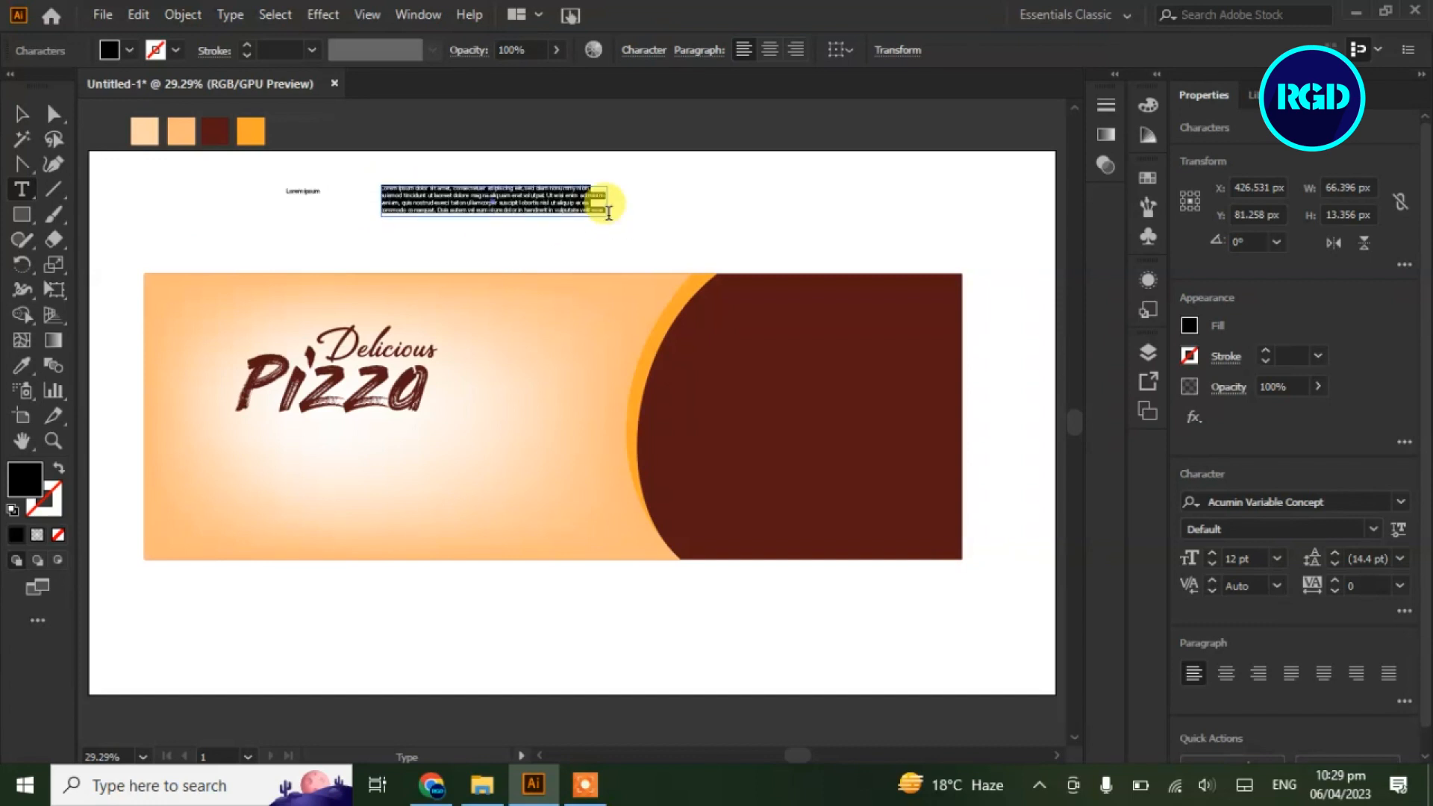
pyautogui.click(21, 113)
pyautogui.moveTo(459, 205); pyautogui.dragTo(317, 444)
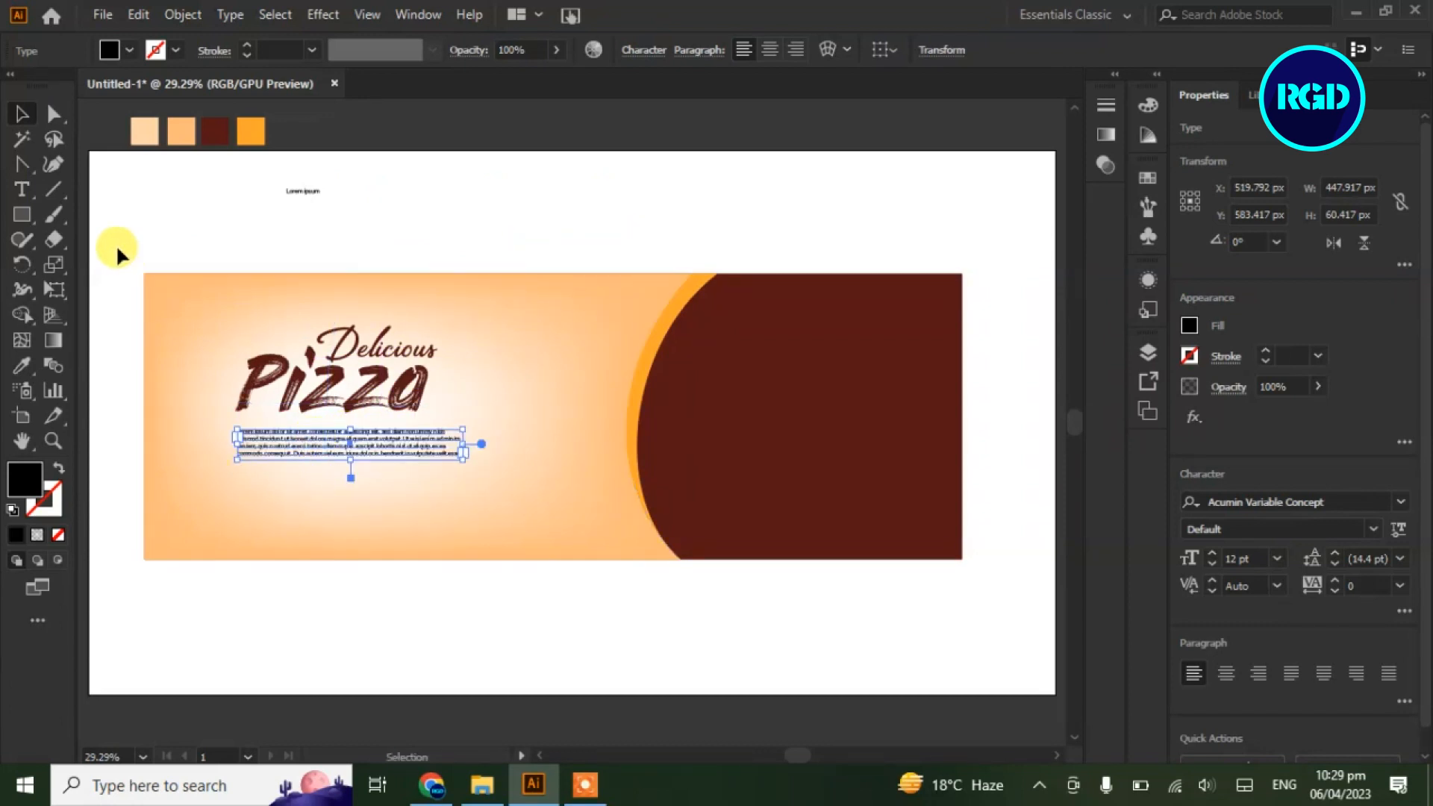
pyautogui.click(22, 366)
pyautogui.click(212, 126)
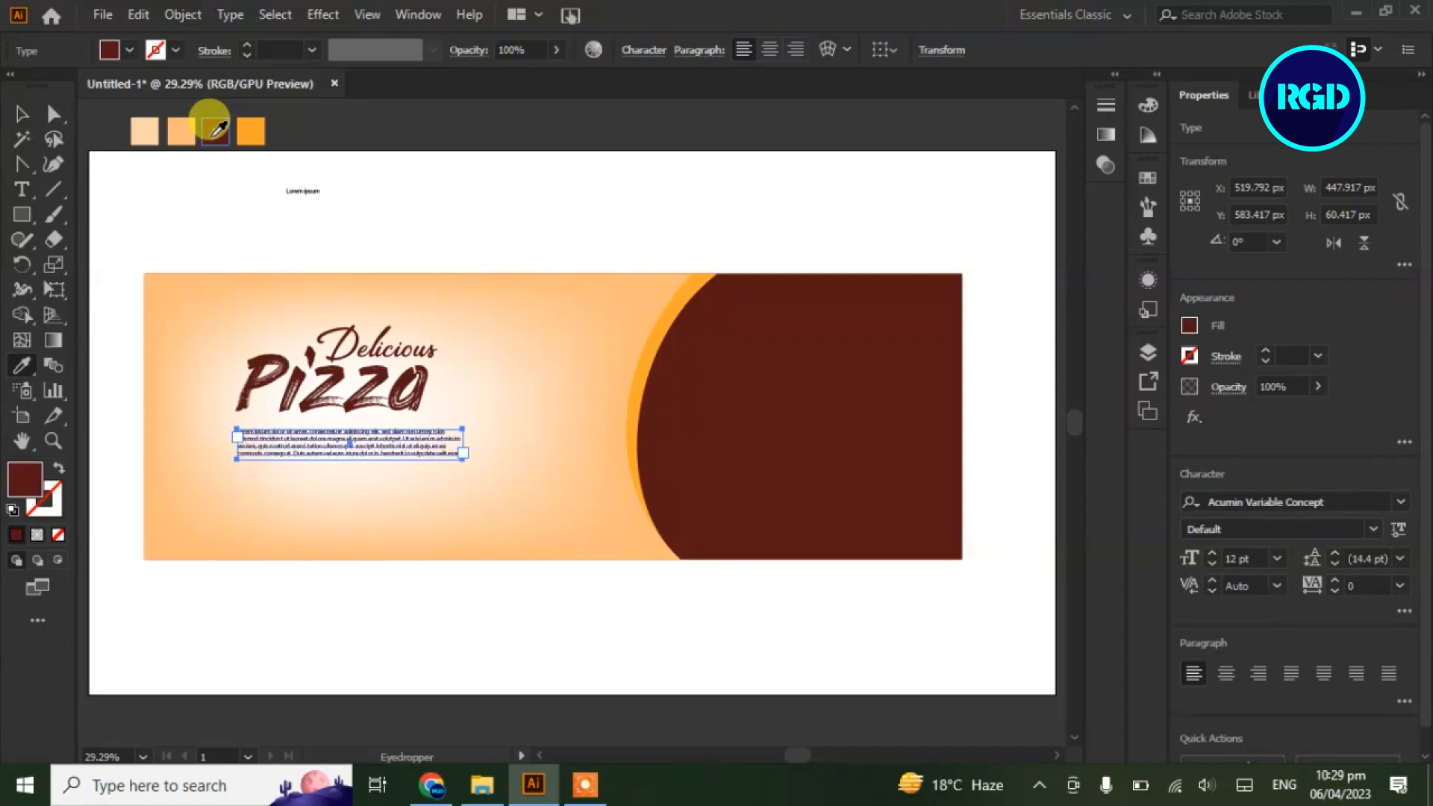
pyautogui.click(23, 116)
pyautogui.click(123, 234)
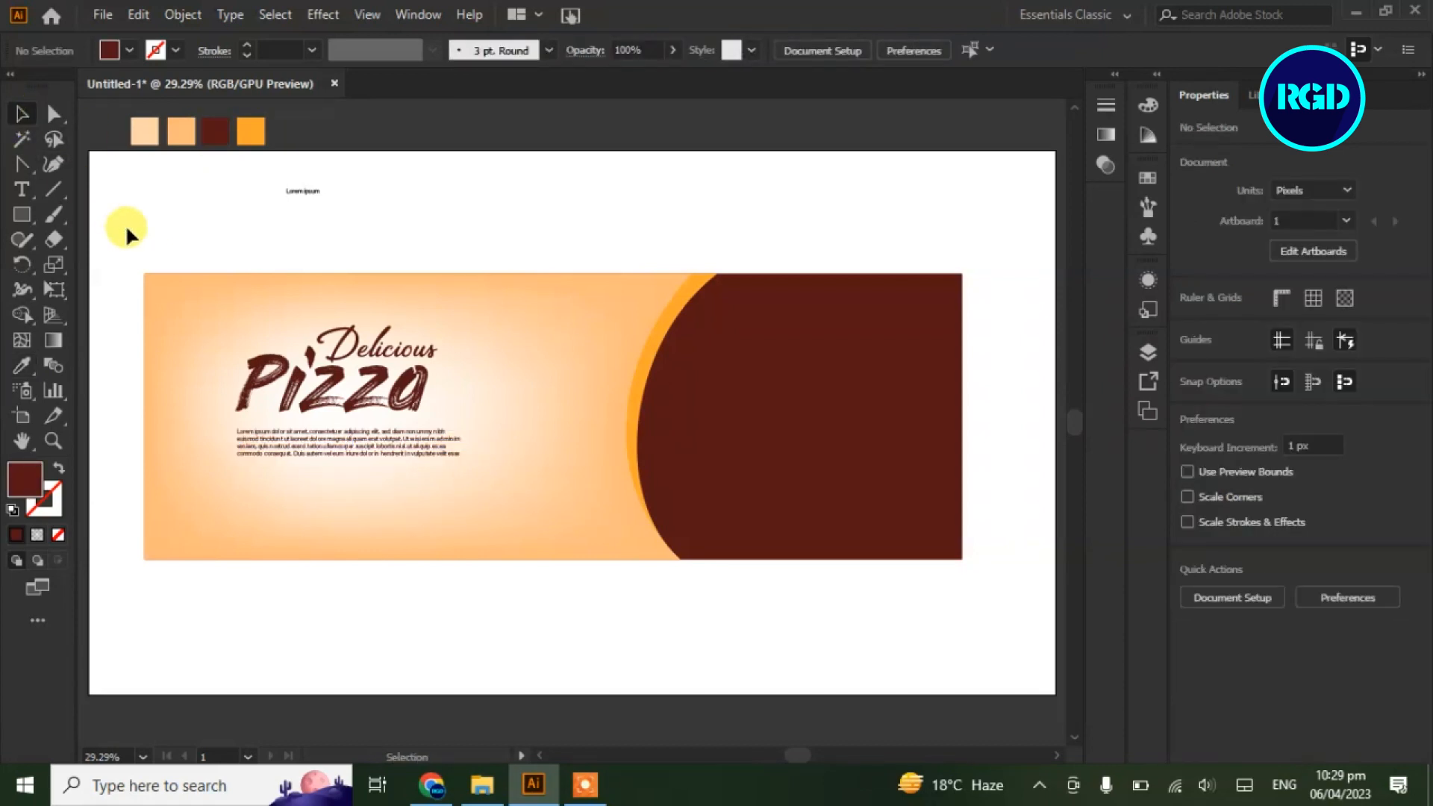
# Draw a small brown rectangle below the paragraph with 22 px rounded corners
pyautogui.click(25, 212)
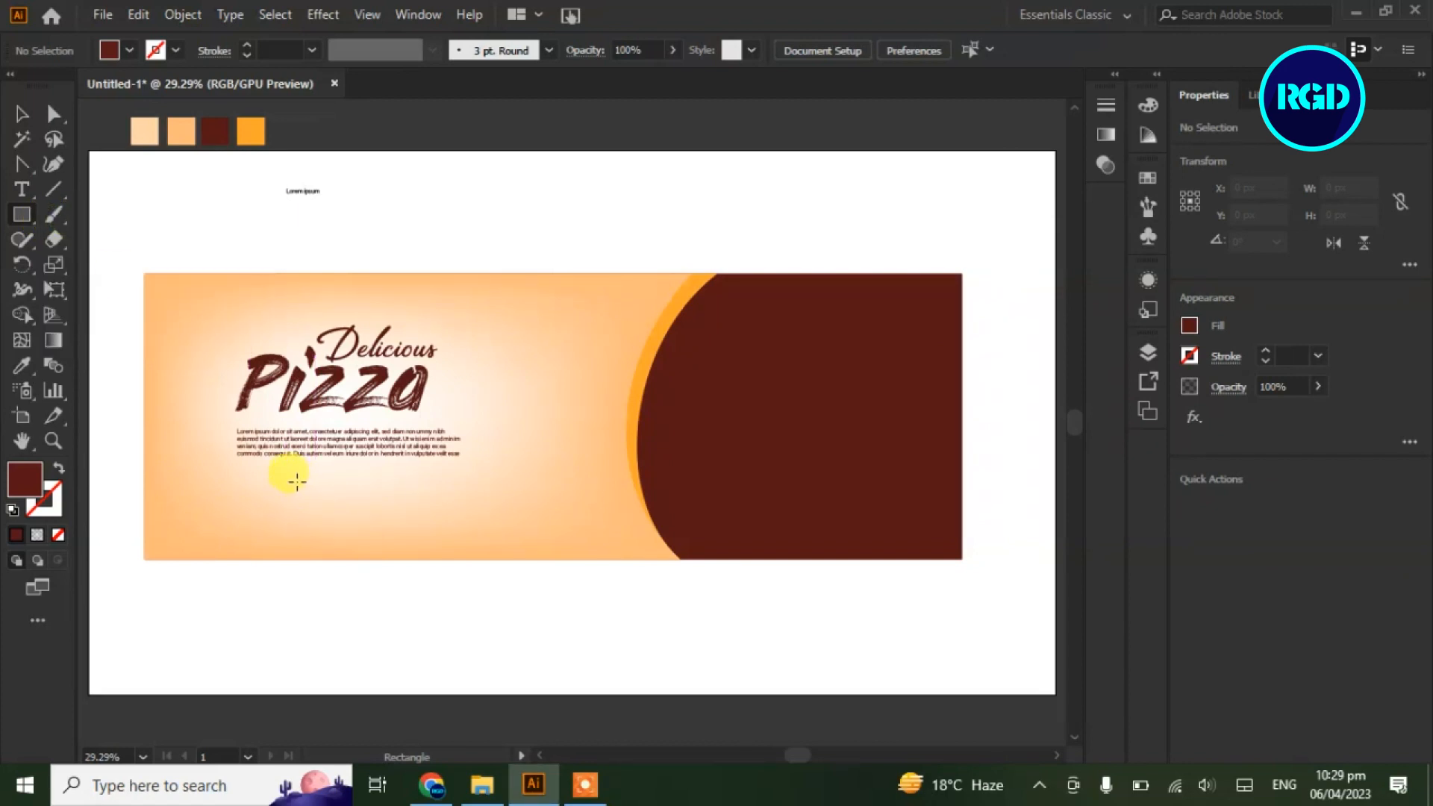
pyautogui.moveTo(286, 476); pyautogui.dragTo(378, 498)
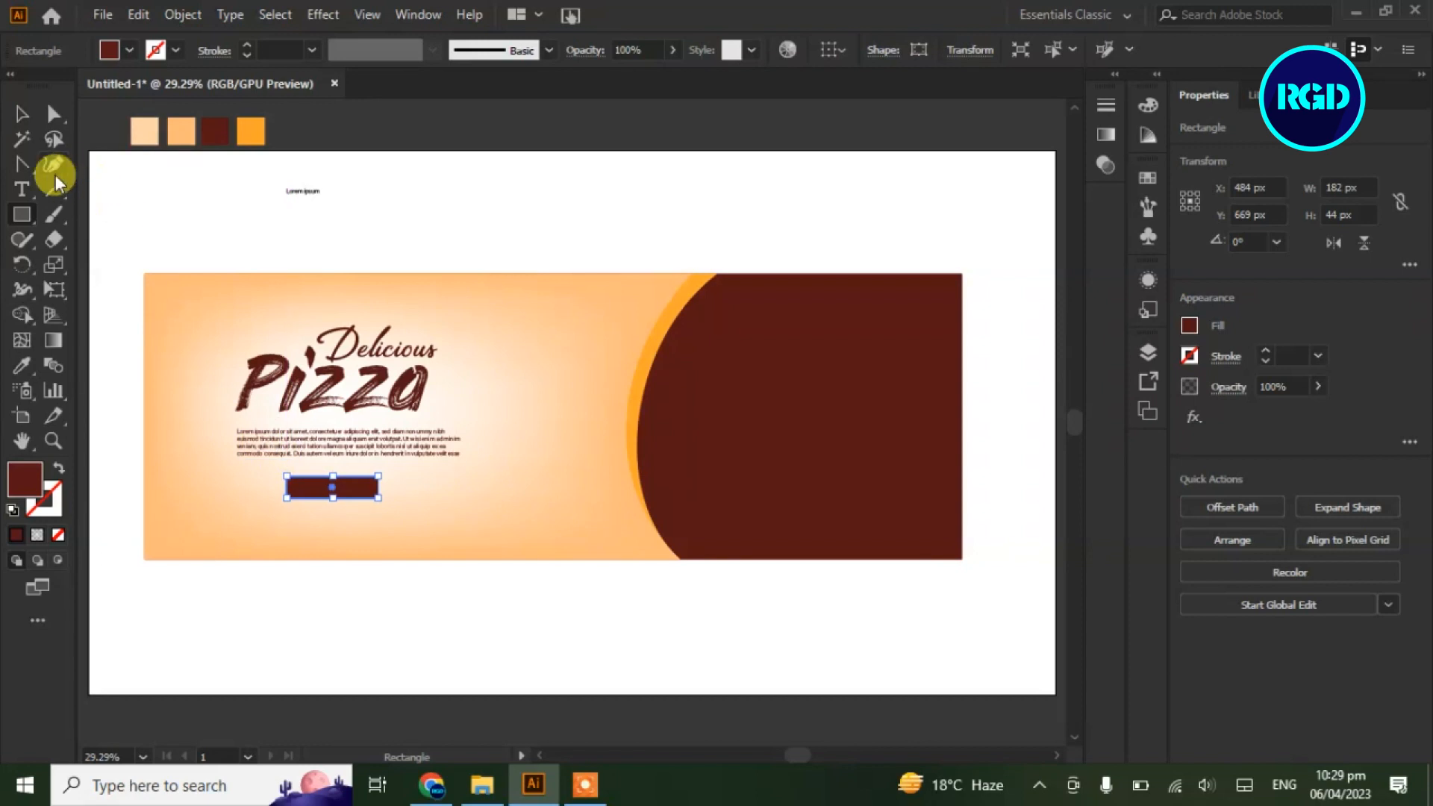
pyautogui.click(51, 114)
pyautogui.moveTo(297, 487); pyautogui.dragTo(310, 494)
pyautogui.click(309, 237)
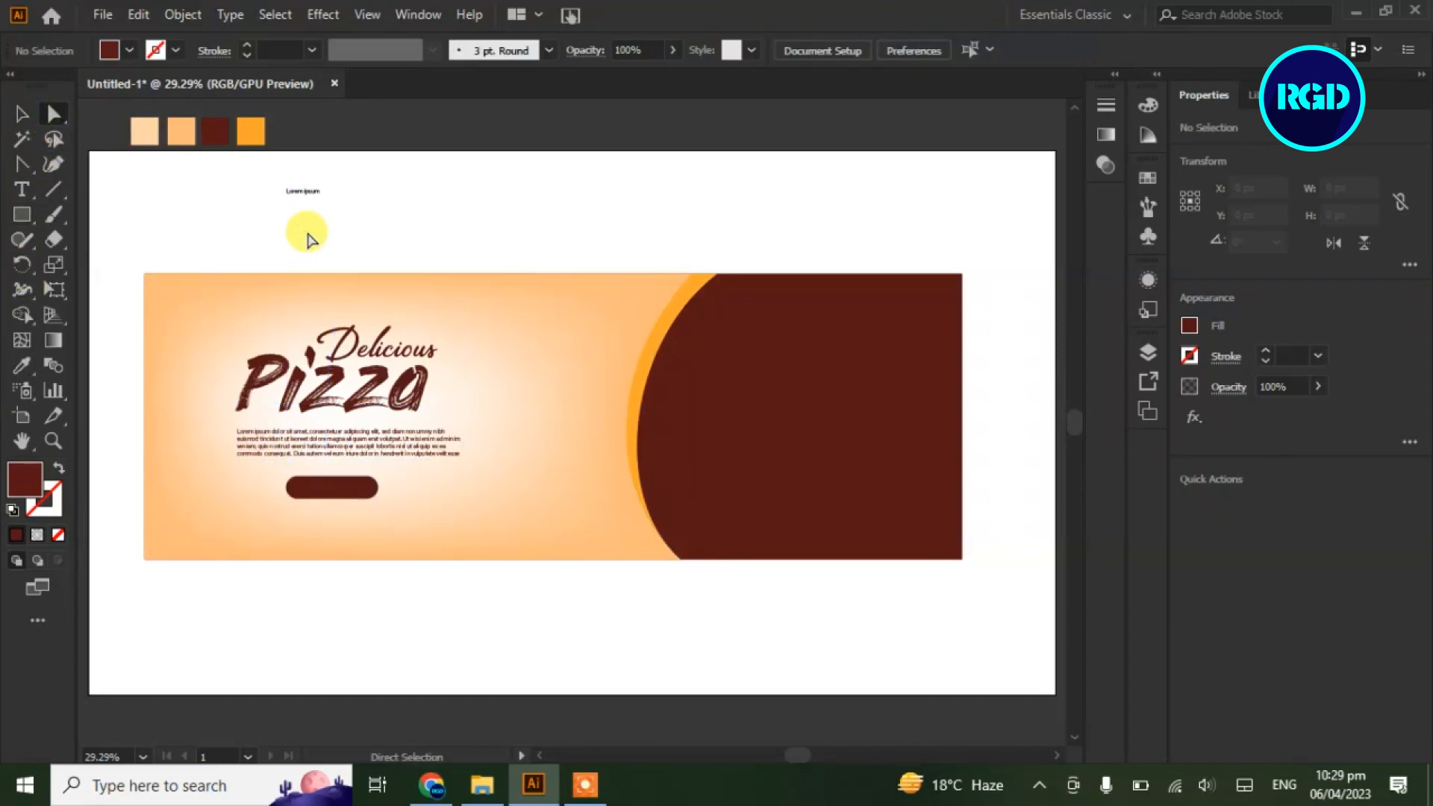
# Add 72 pt 'Order Now' text and move it onto the pill button
pyautogui.click(22, 189)
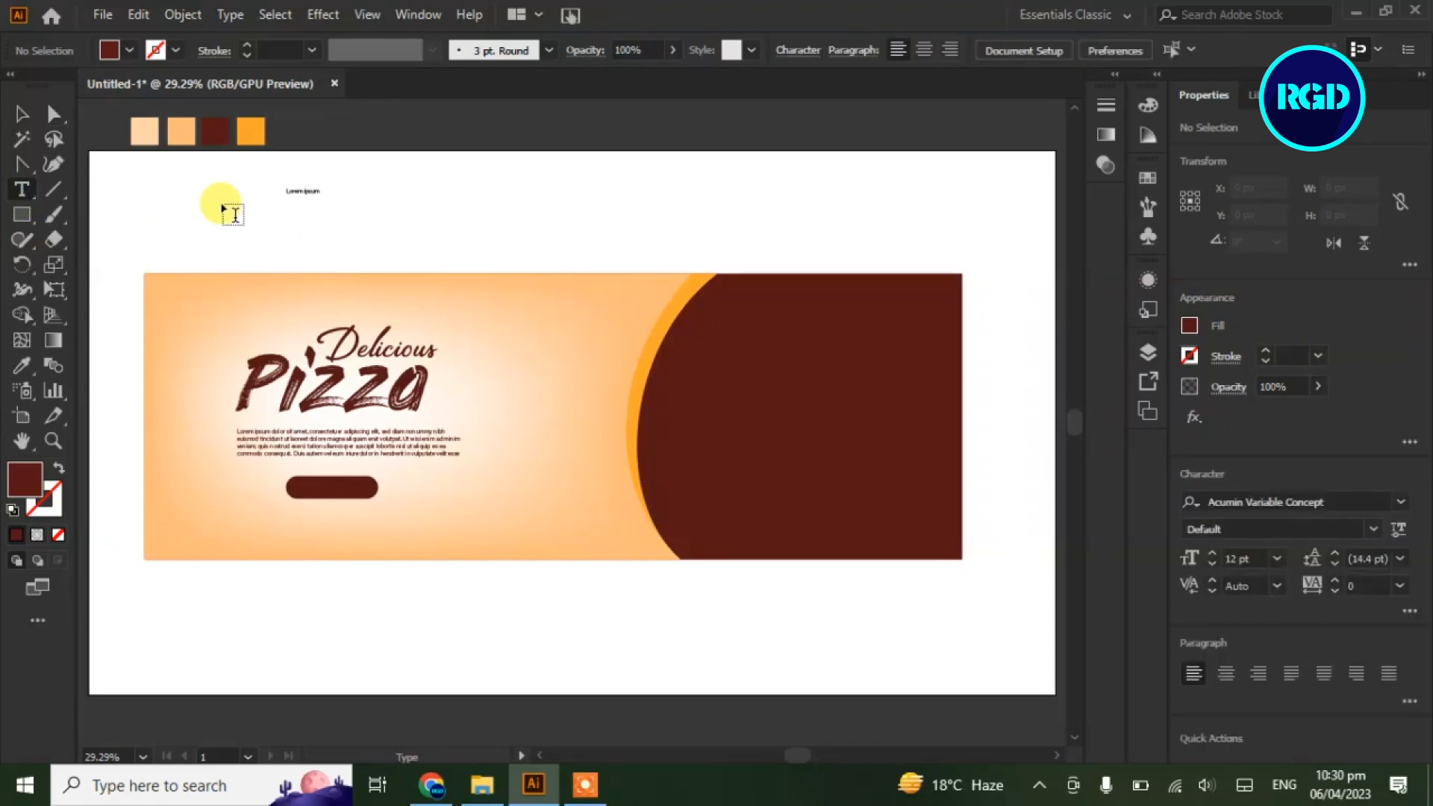
pyautogui.click(299, 224)
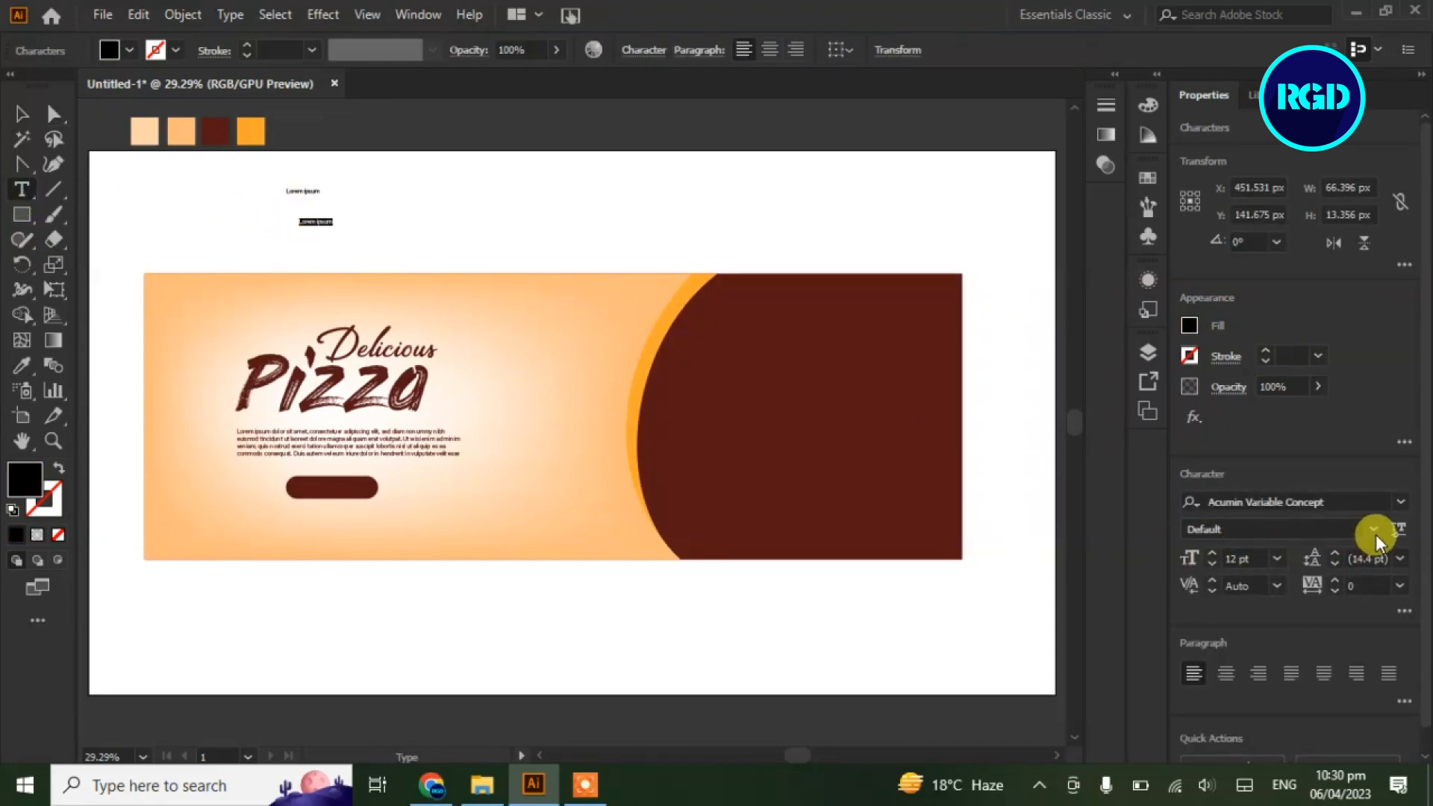
pyautogui.click(1277, 558)
pyautogui.click(1305, 533)
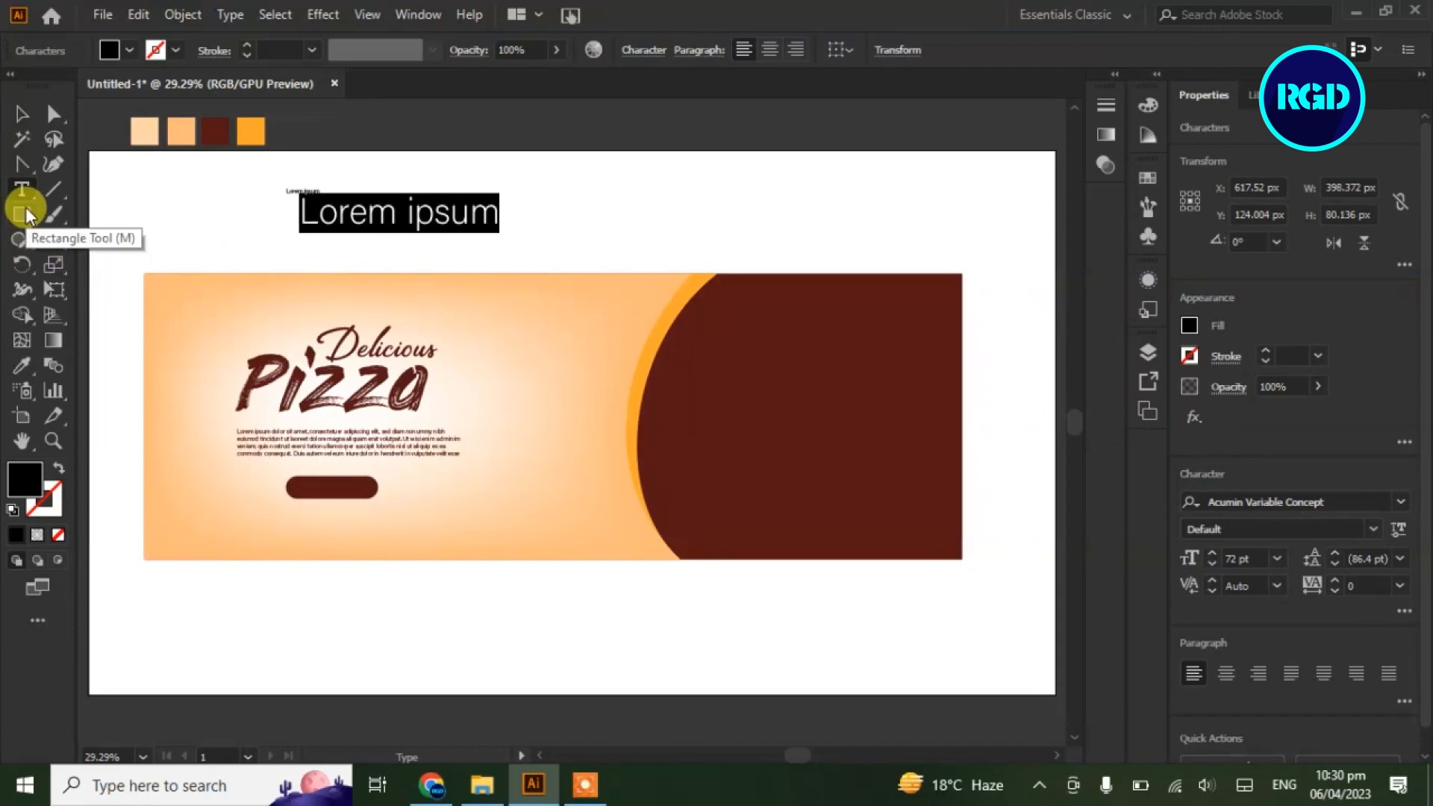
pyautogui.write('Or')
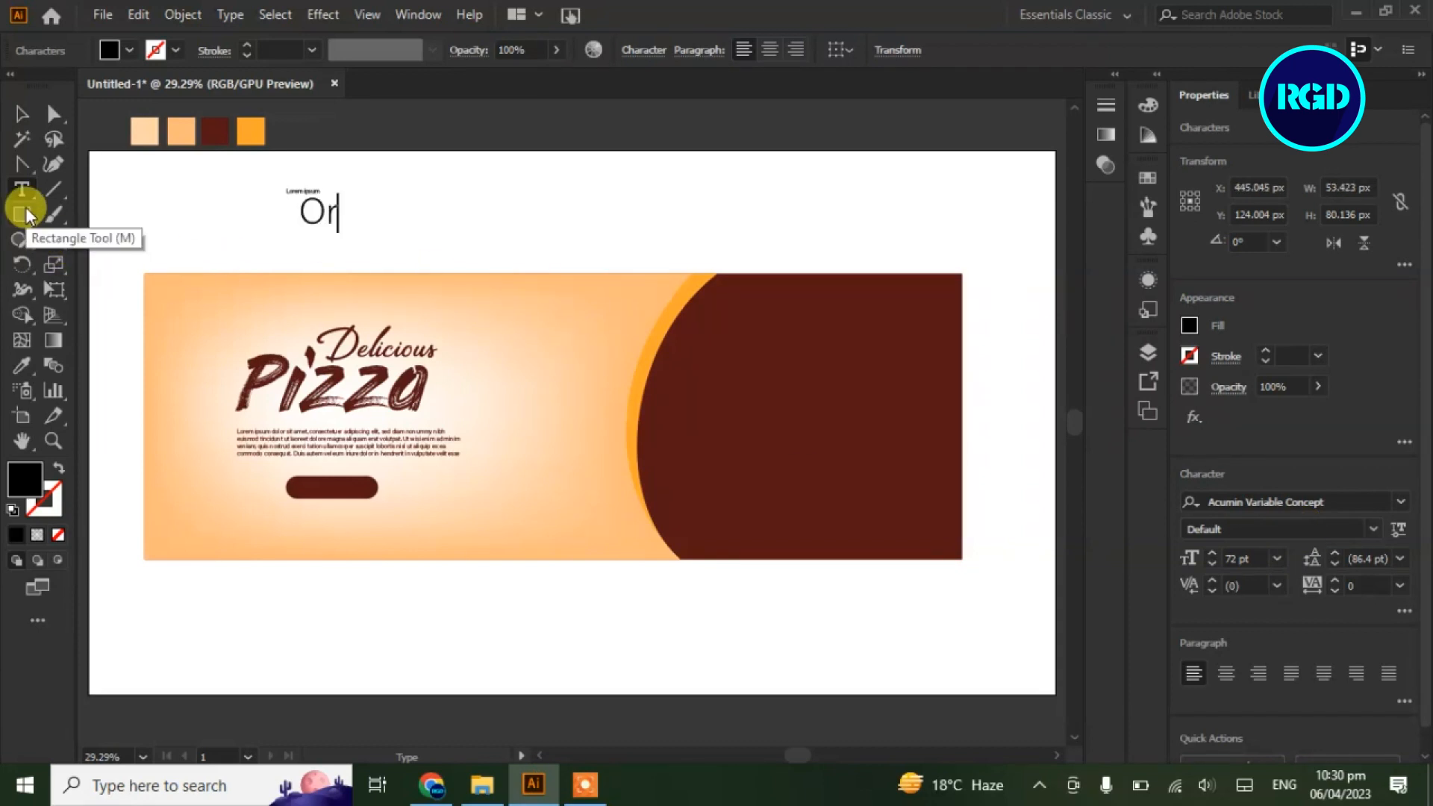
pyautogui.write('der Now')
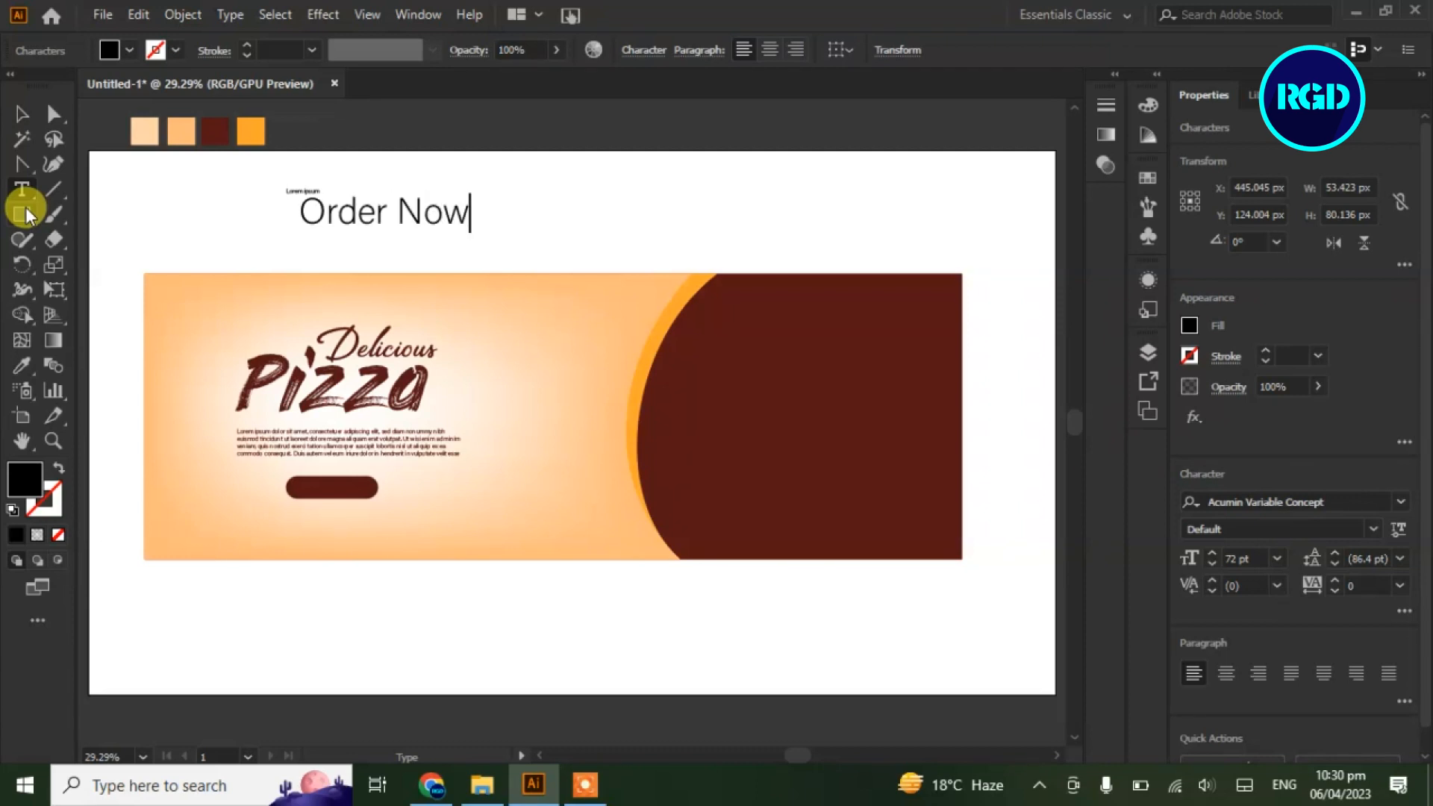
pyautogui.click(21, 113)
pyautogui.moveTo(389, 246); pyautogui.dragTo(356, 501)
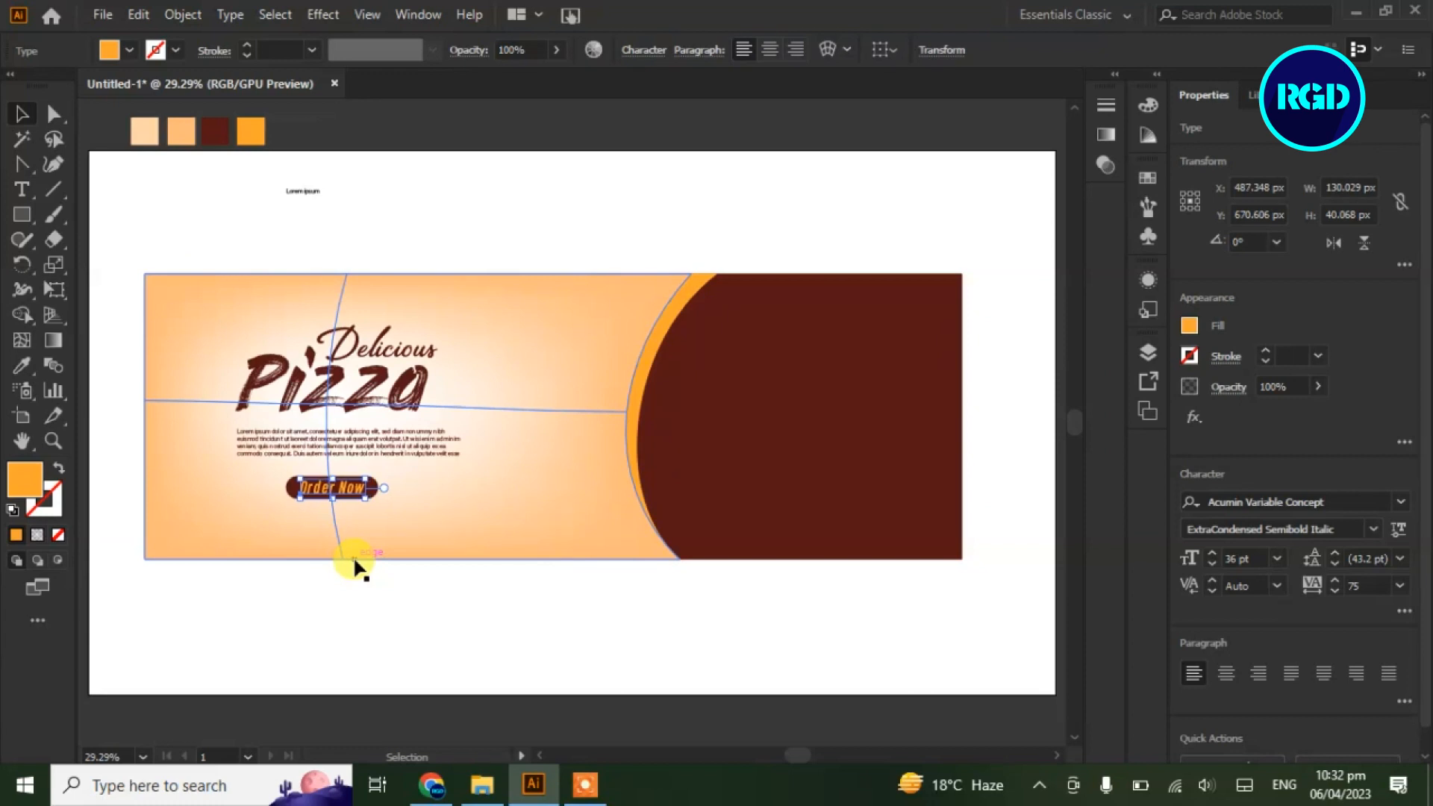
pyautogui.click(444, 173)
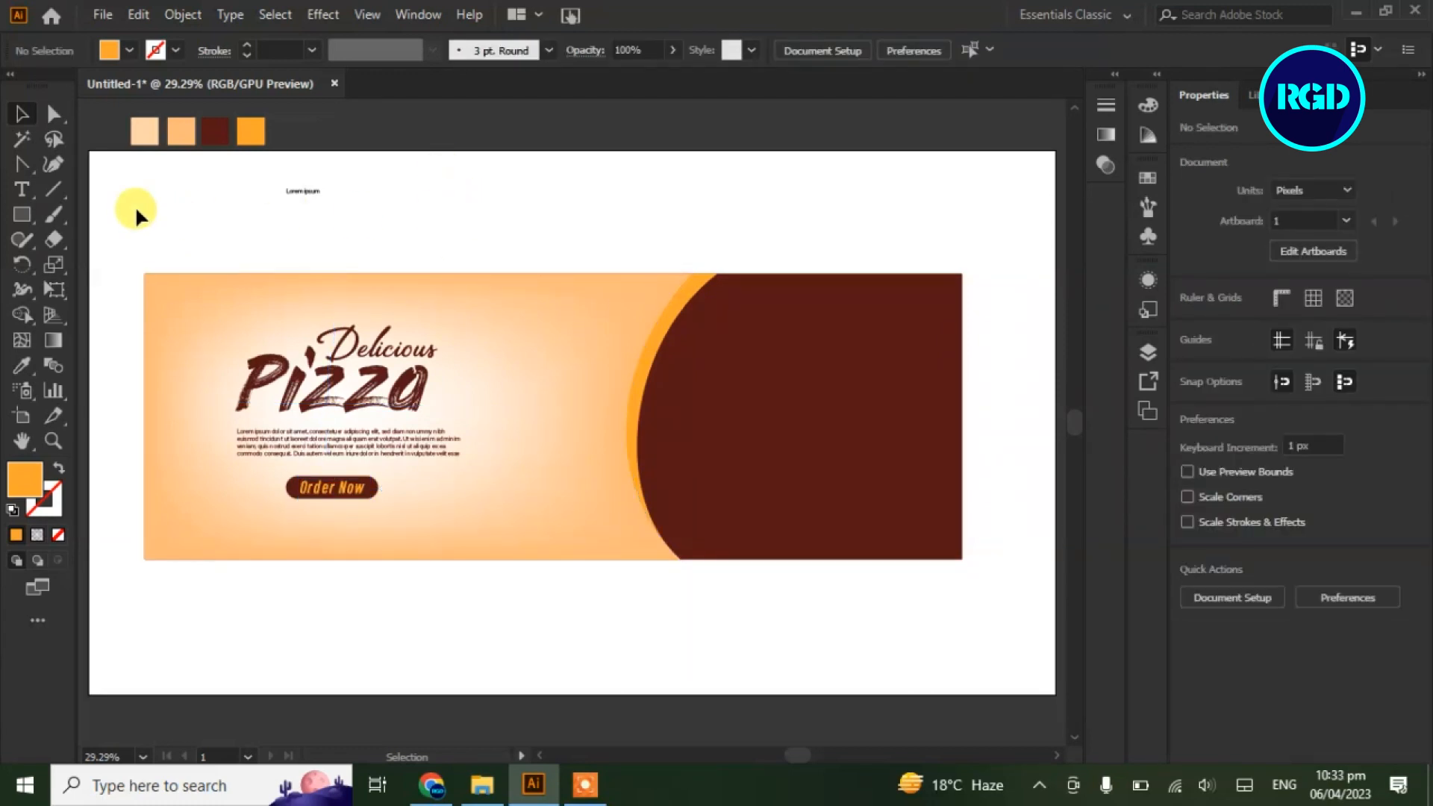
# Paste 'contact us' as new text and move it to the banner's bottom-left
pyautogui.press('t')
pyautogui.click(314, 234)
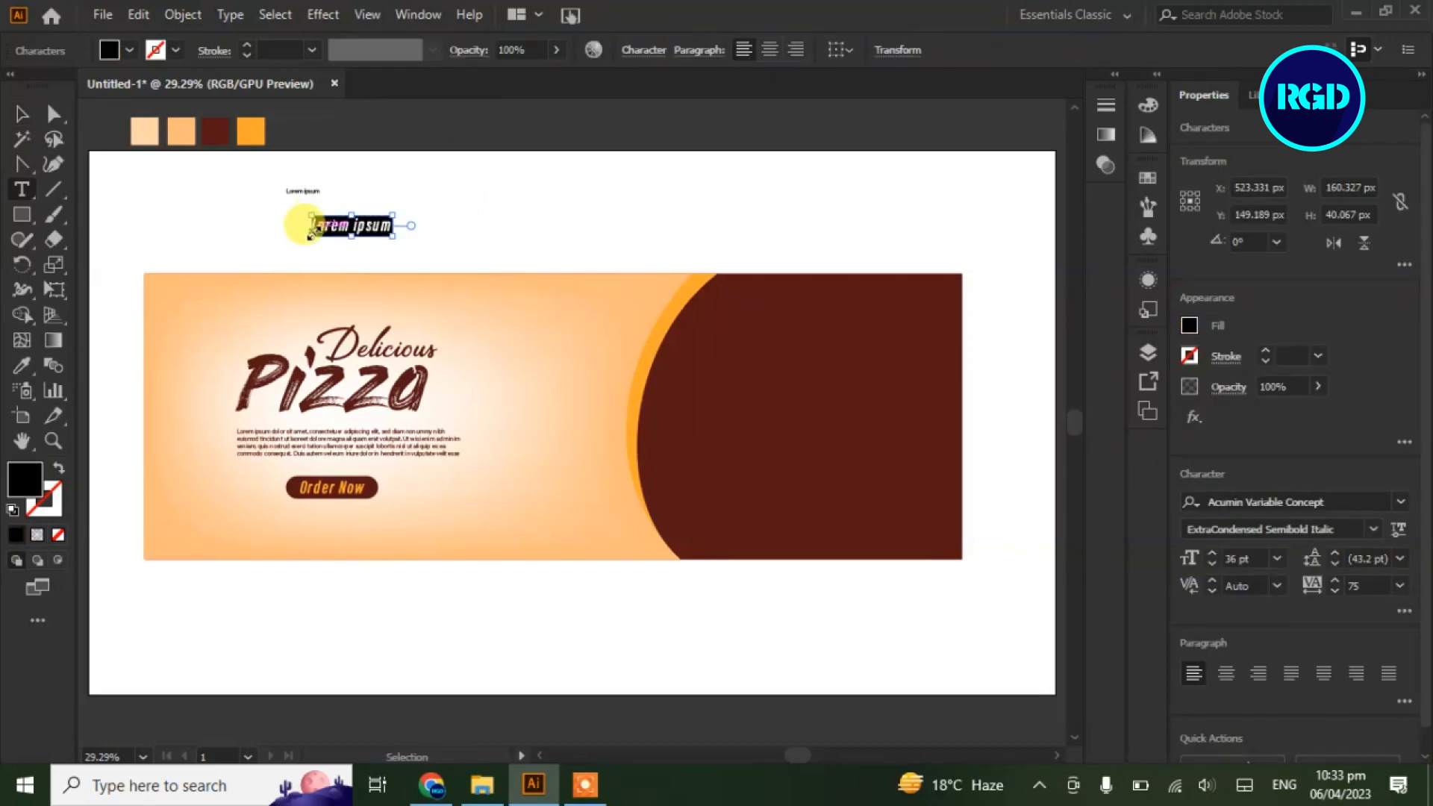
pyautogui.hotkey('ctrl', 'v')
pyautogui.click(21, 114)
pyautogui.moveTo(334, 233); pyautogui.dragTo(219, 515)
# Type the phone number, place it below contact us, and colour it dark brown
pyautogui.press('t')
pyautogui.click(209, 243)
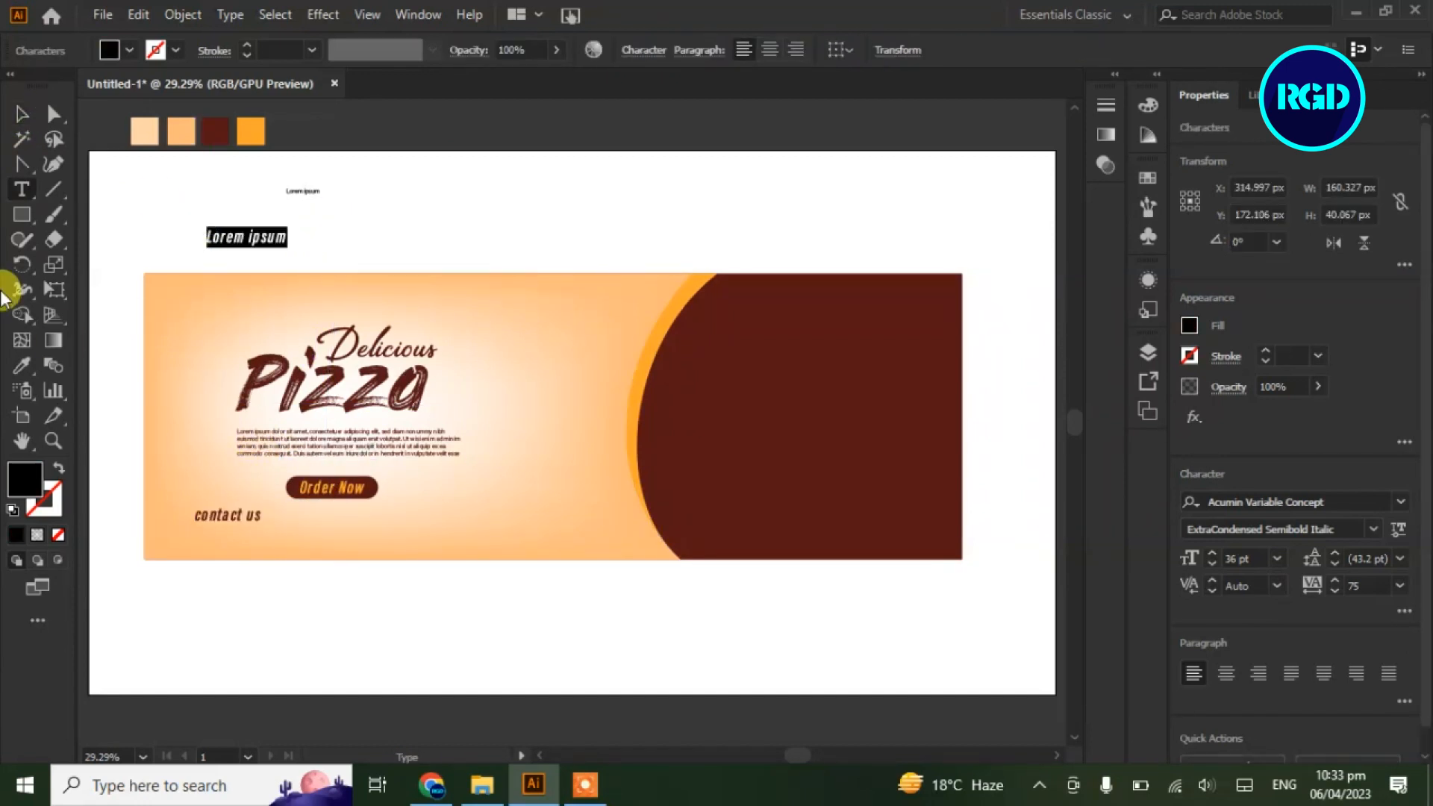
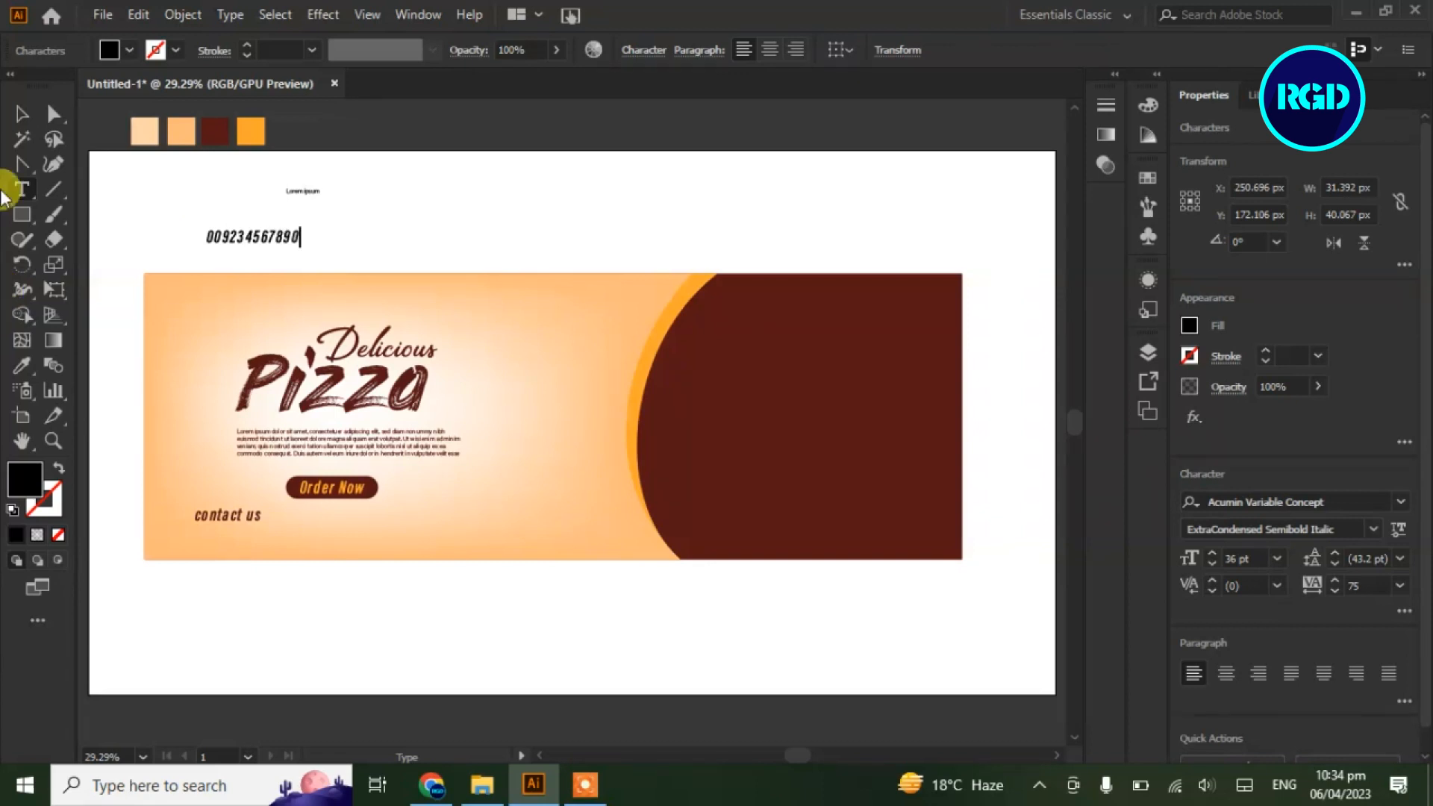
pyautogui.click(20, 113)
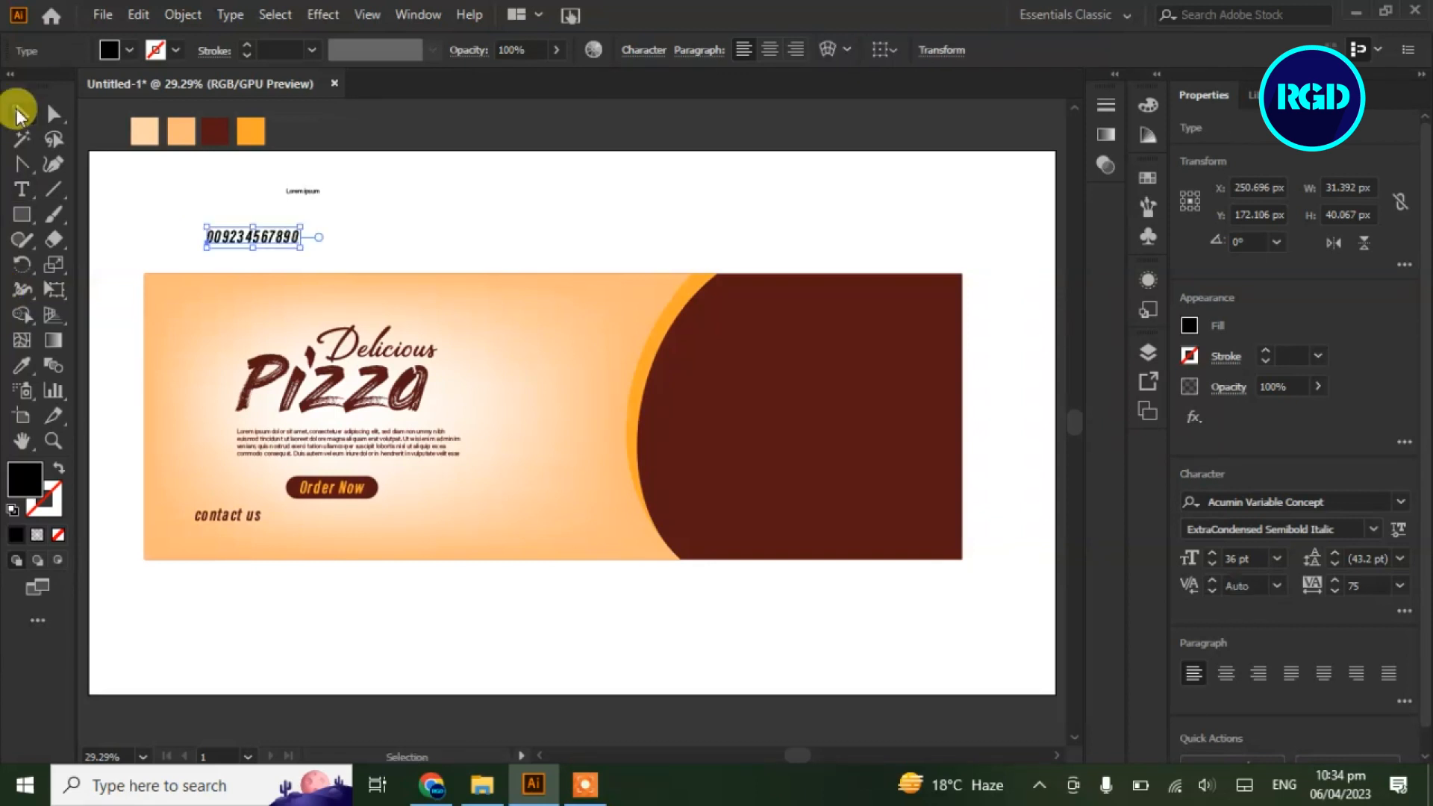
pyautogui.moveTo(275, 232); pyautogui.dragTo(258, 523)
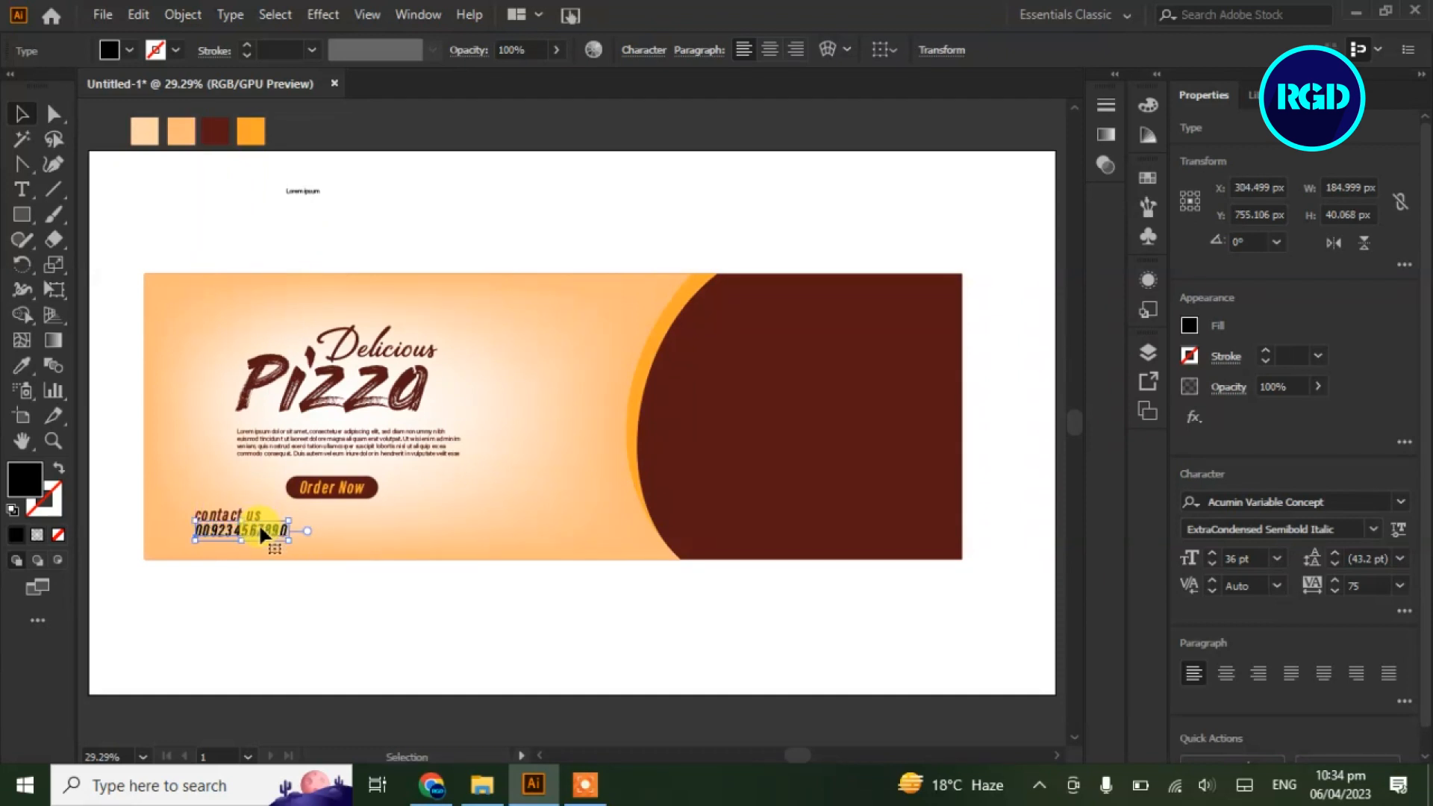
pyautogui.click(22, 366)
pyautogui.click(721, 372)
pyautogui.click(19, 118)
# Set the phone number's font style to ExtraCondensed Italic
pyautogui.click(1373, 529)
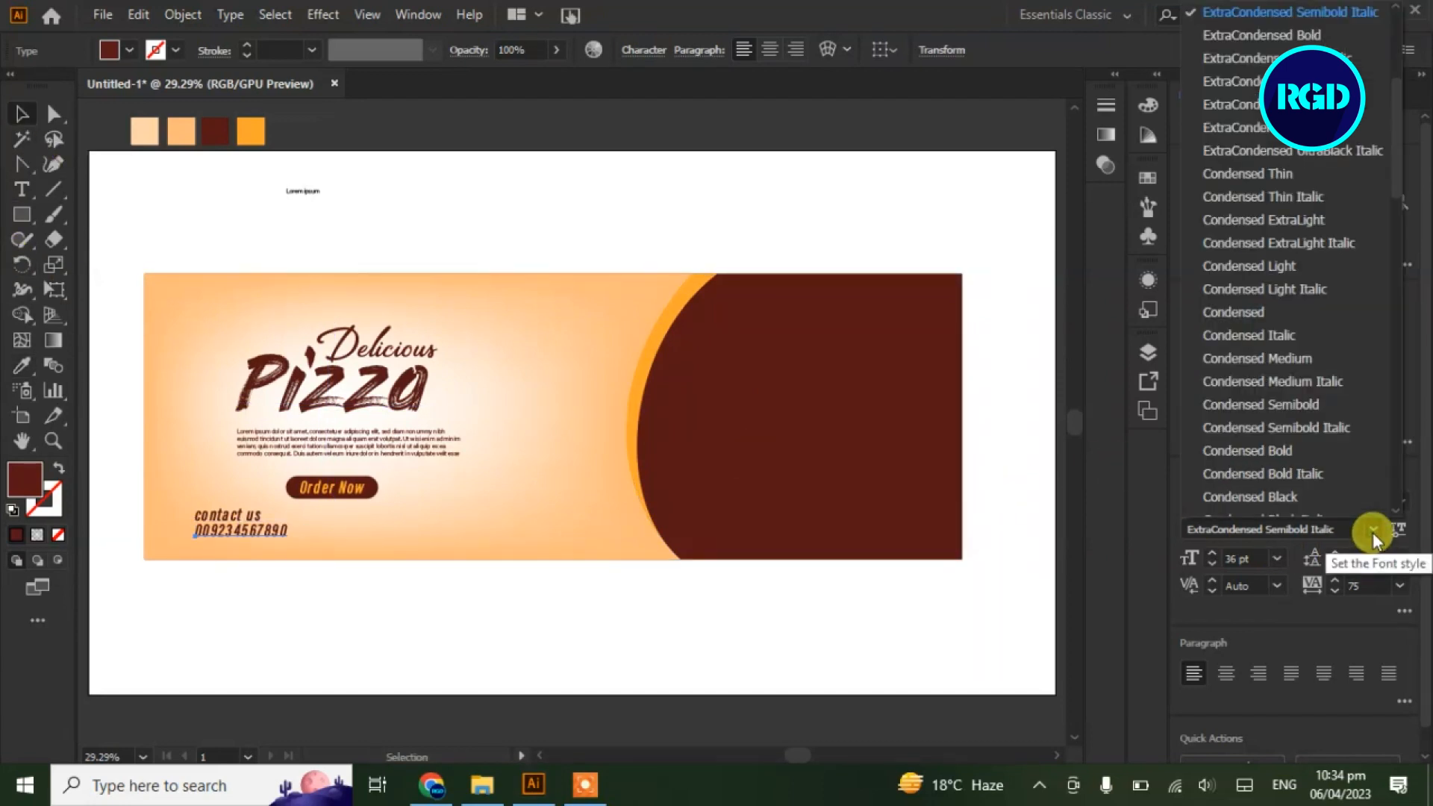
pyautogui.press('Up')
pyautogui.press('Up')
pyautogui.press('Up')
pyautogui.press('Up')
pyautogui.press('Up')
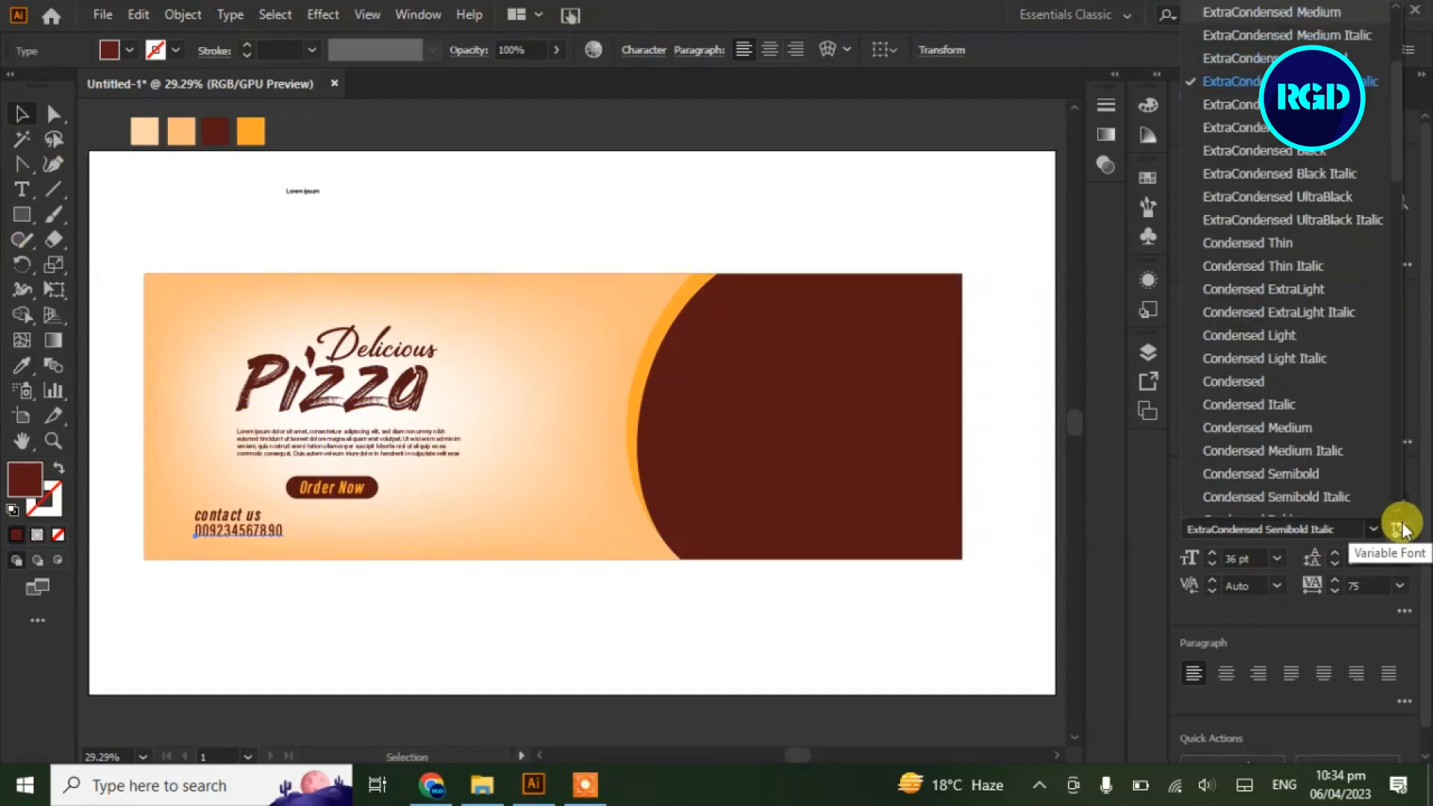
pyautogui.press('Up')
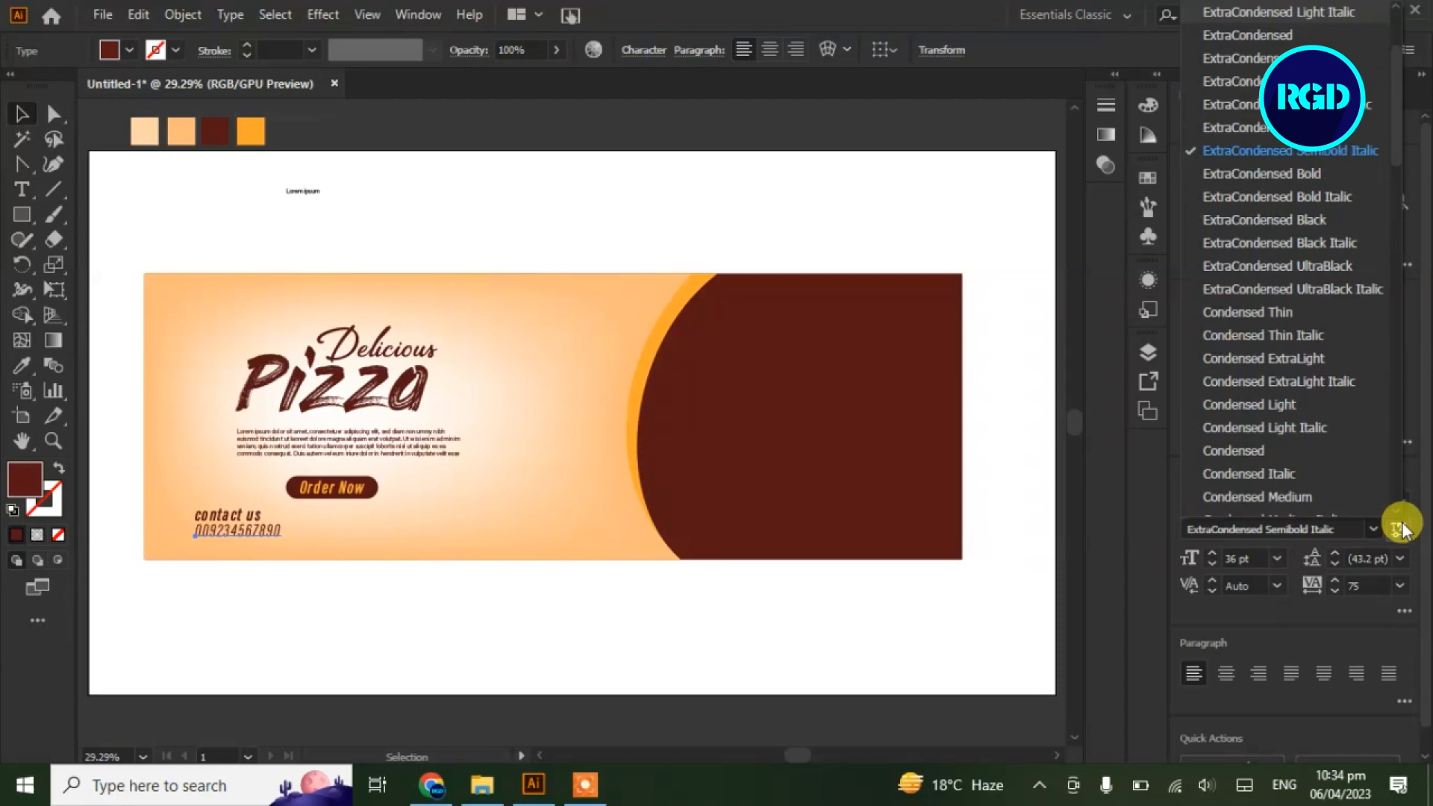
pyautogui.click(119, 234)
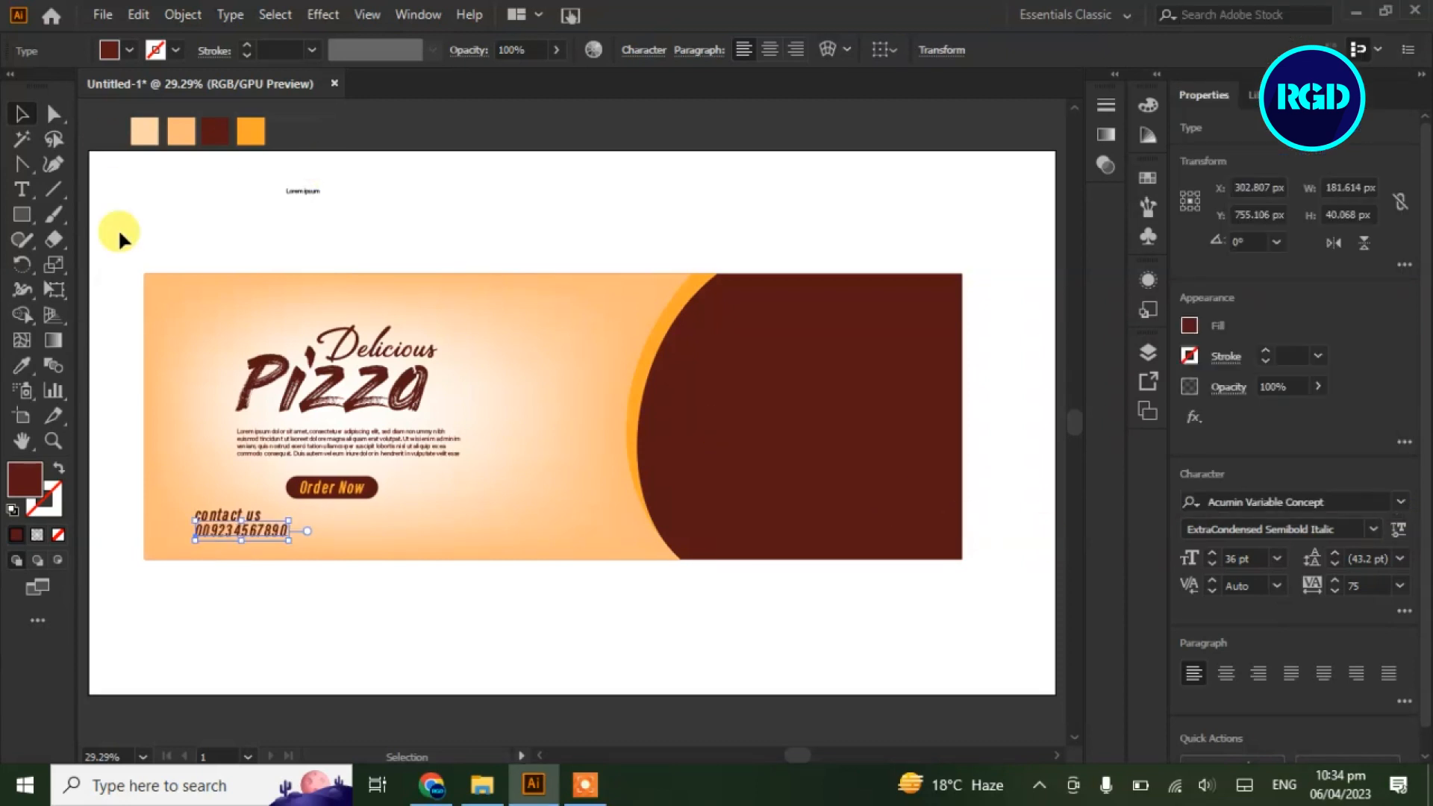
pyautogui.click(1373, 529)
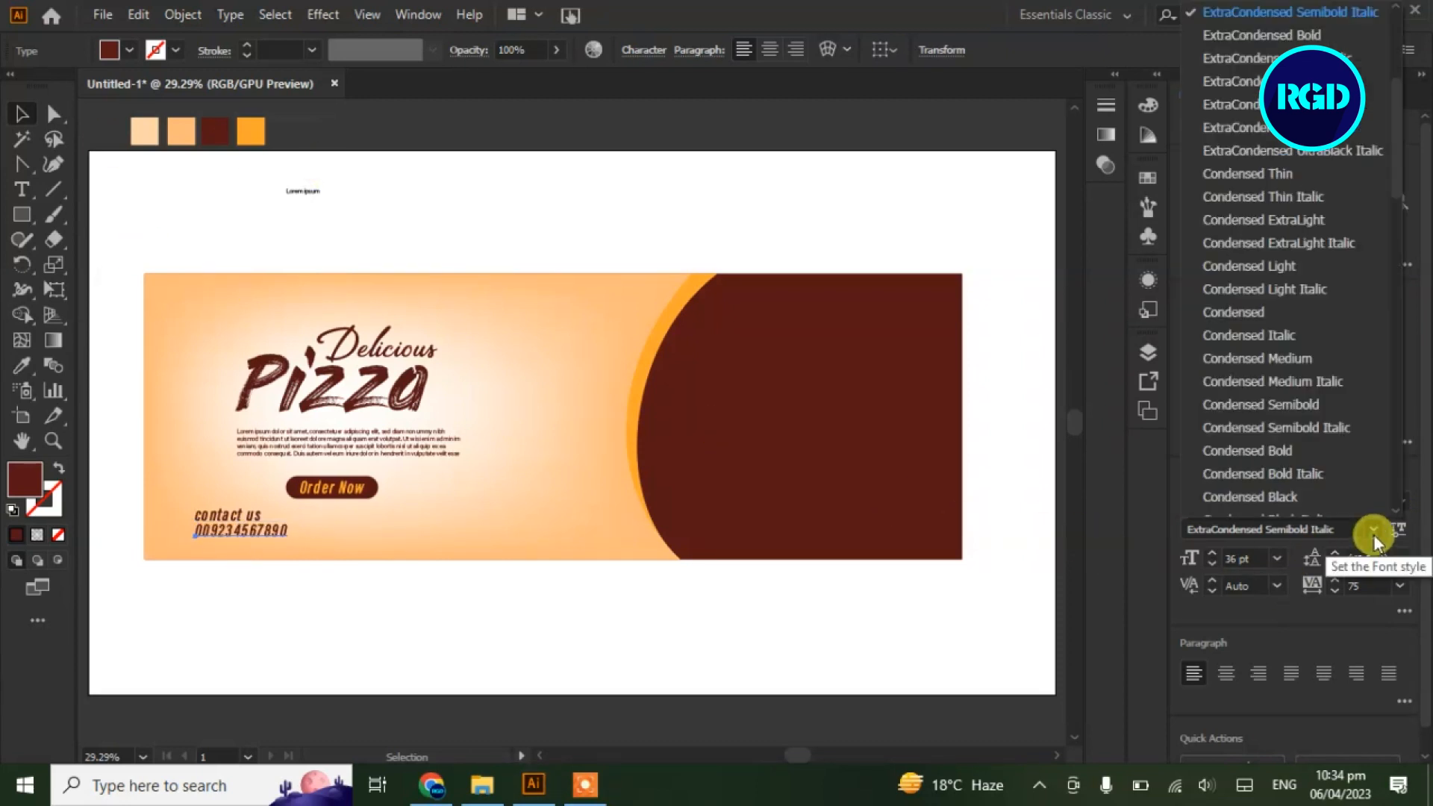
pyautogui.press('Up')
pyautogui.press('Up')
pyautogui.press('Up')
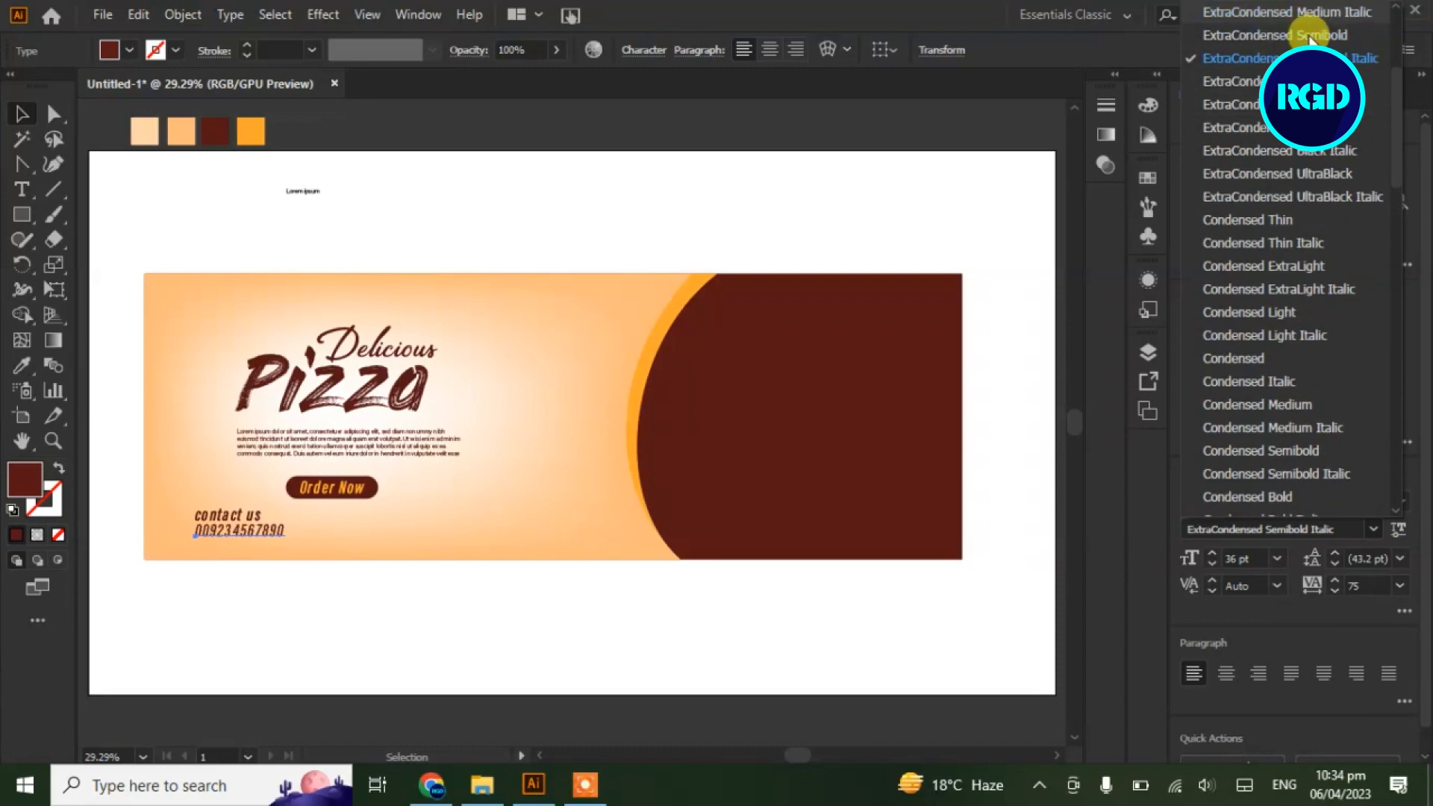
pyautogui.press('Up')
pyautogui.press('Return')
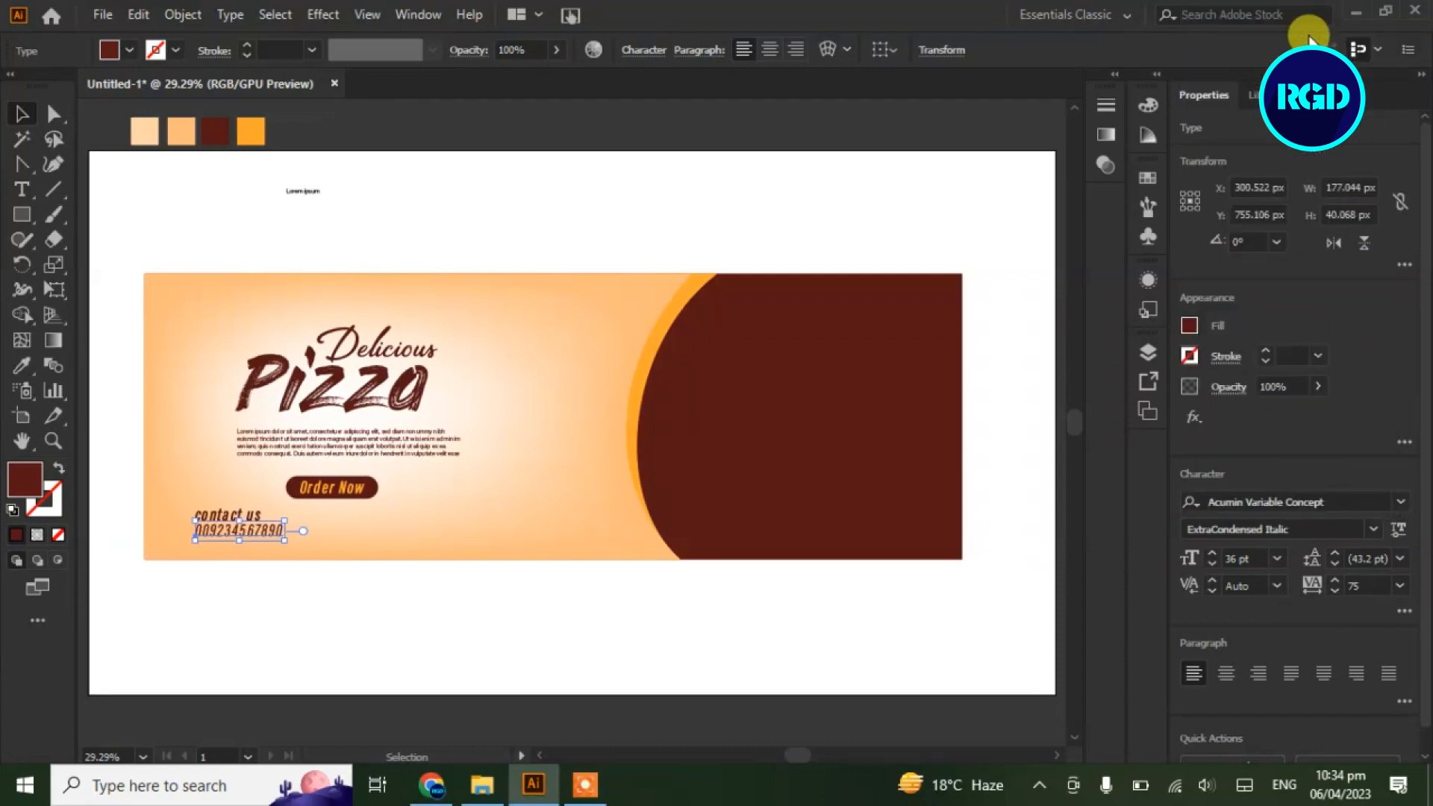
pyautogui.click(389, 200)
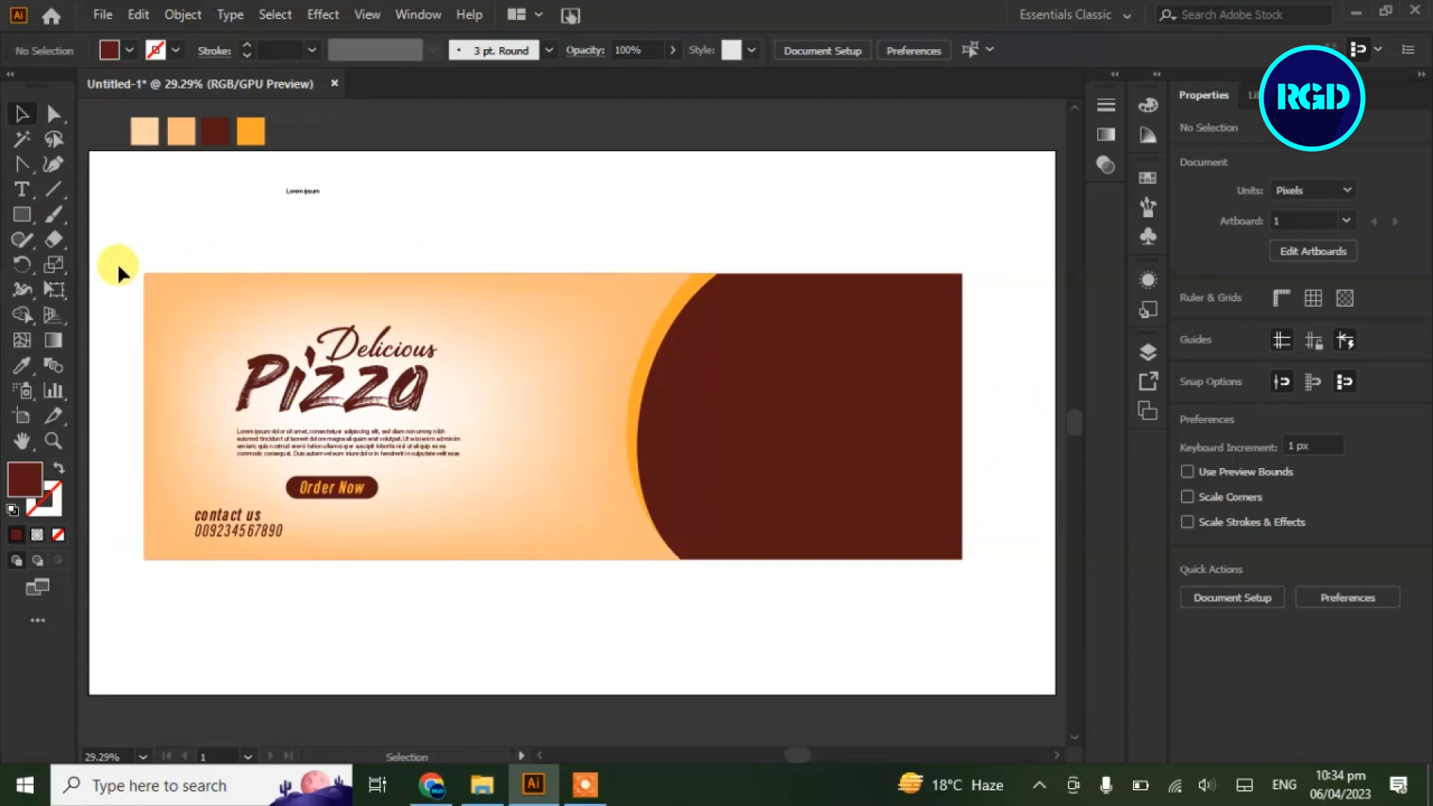
# Draw a stroke-only line right of the phone number and set its stroke to 1 pt
pyautogui.moveTo(25, 164); pyautogui.dragTo(67, 163)
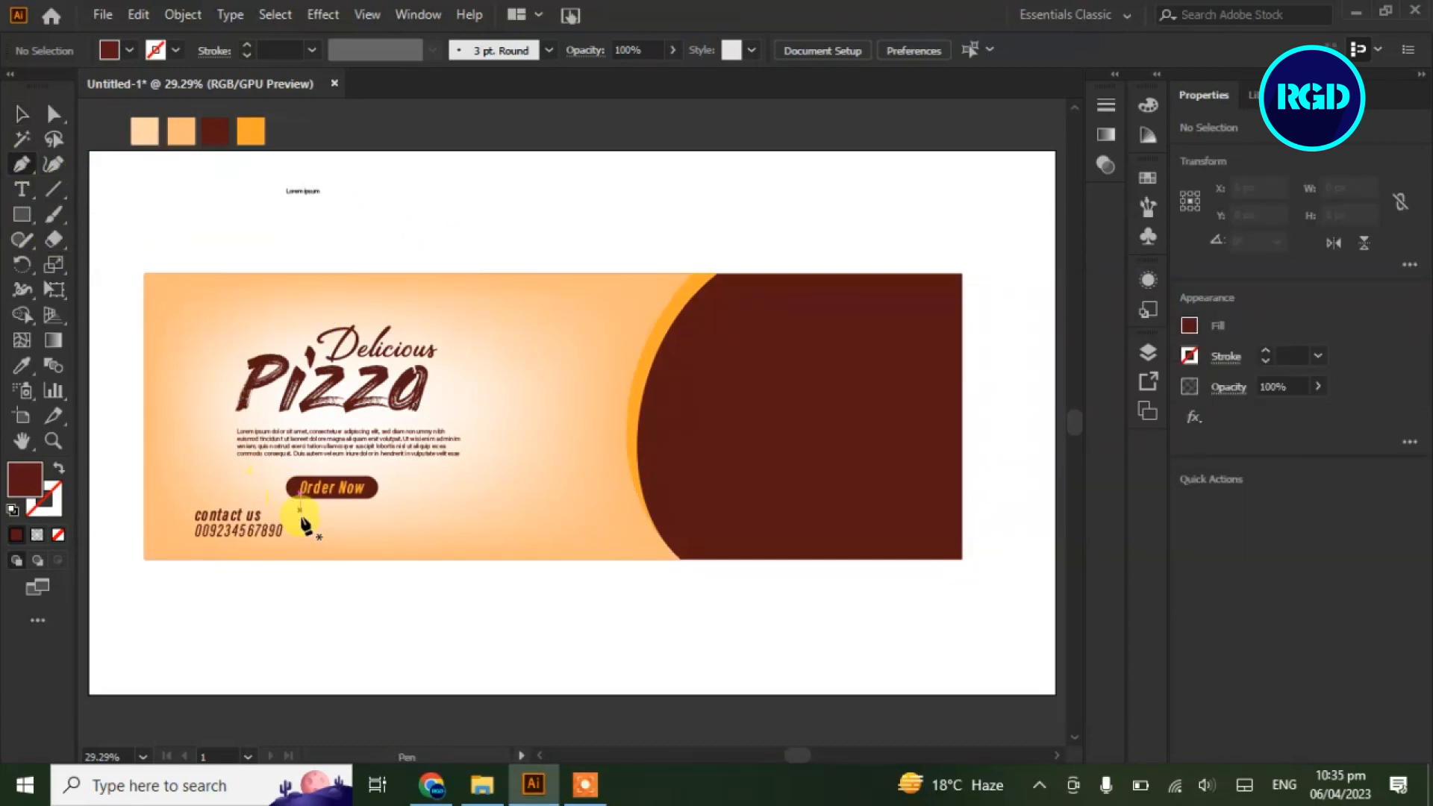
pyautogui.click(287, 531)
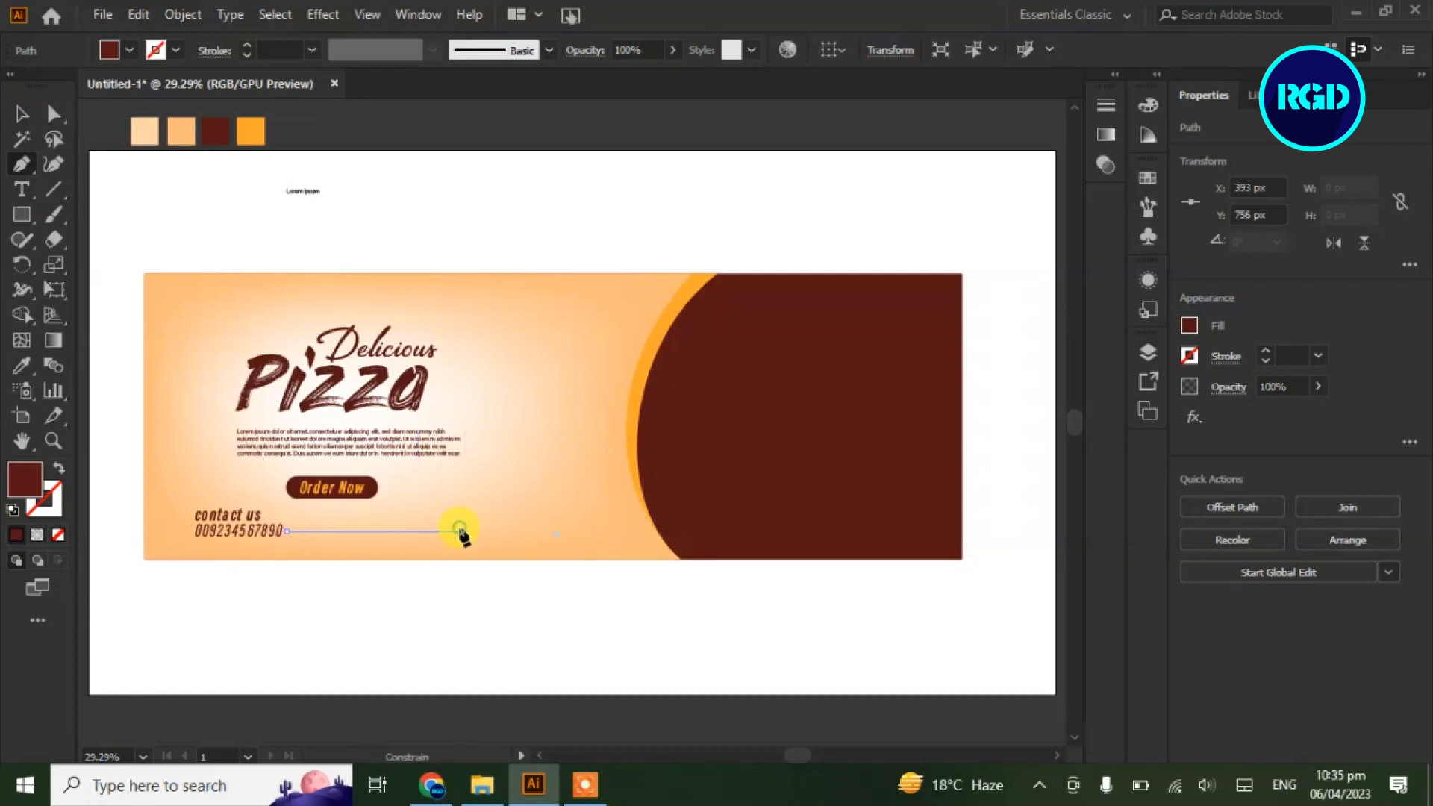
pyautogui.click(463, 531)
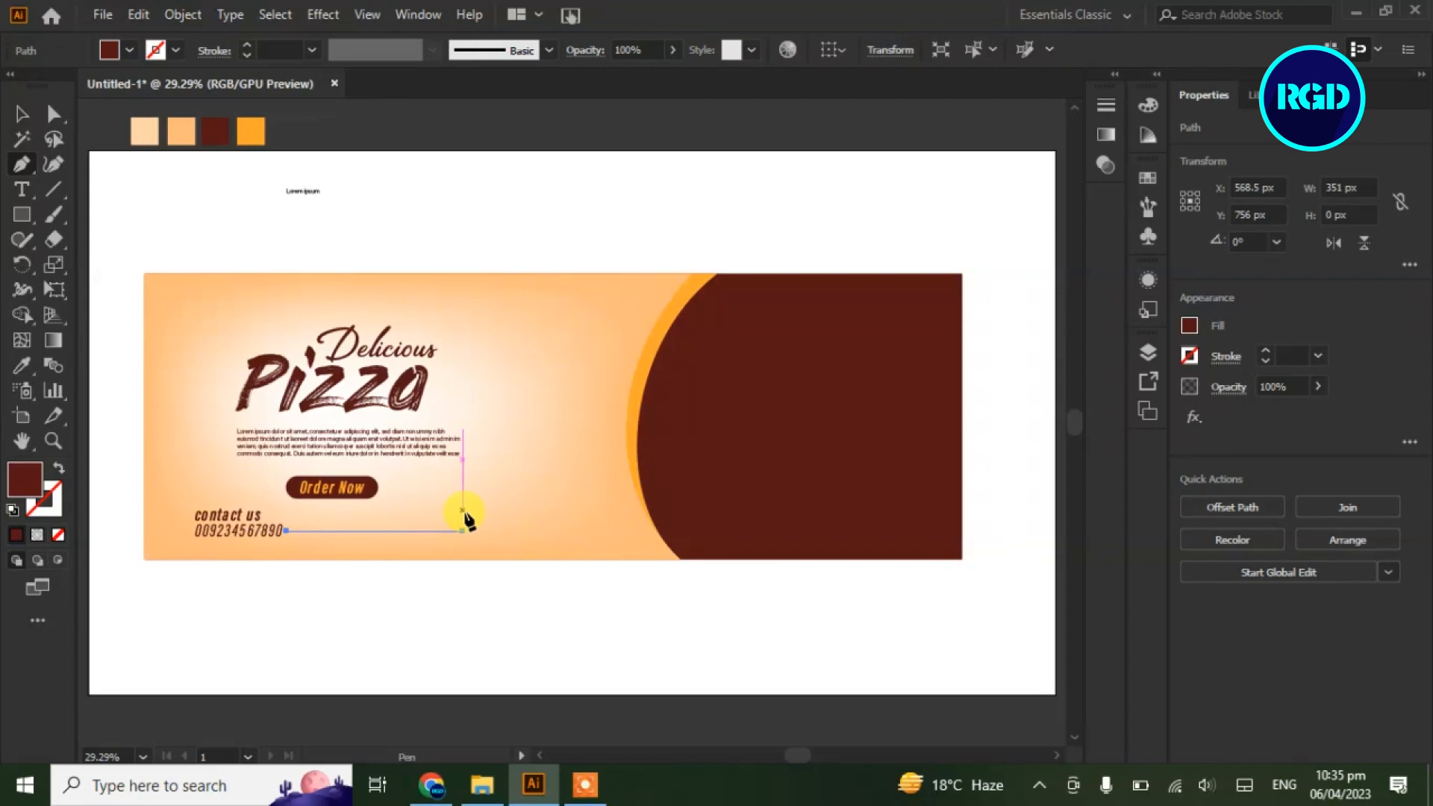
pyautogui.click(59, 468)
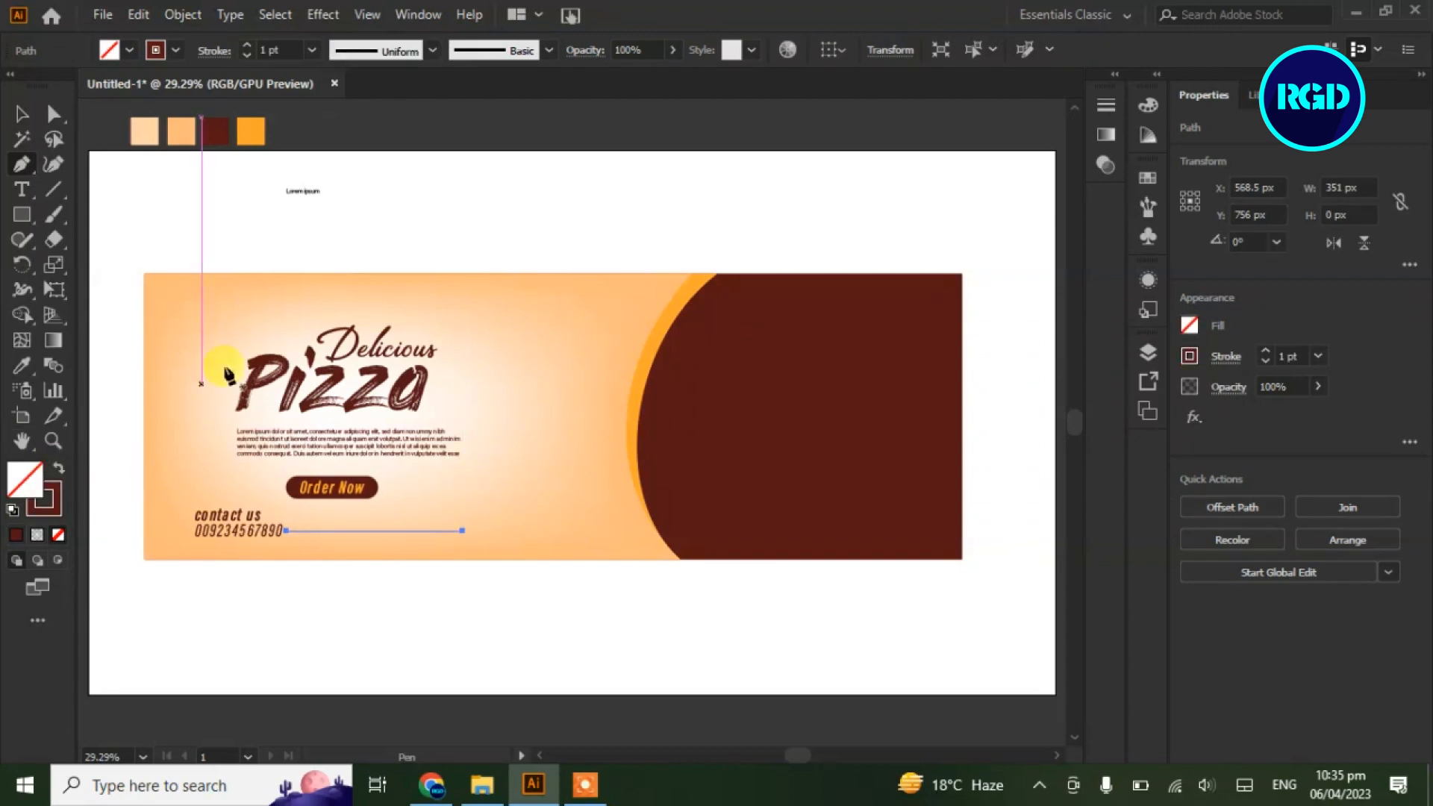
pyautogui.click(248, 46)
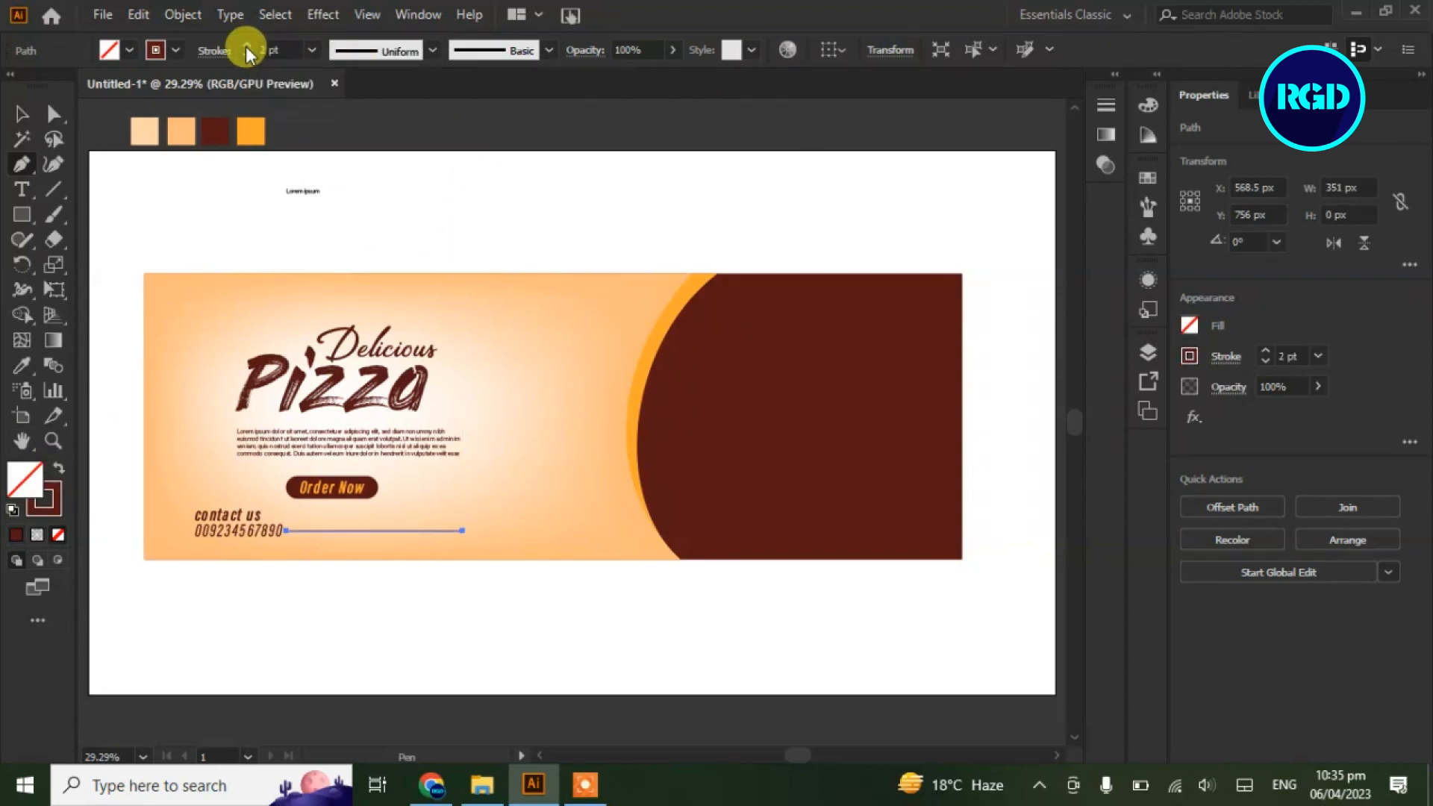
pyautogui.click(21, 114)
pyautogui.click(397, 118)
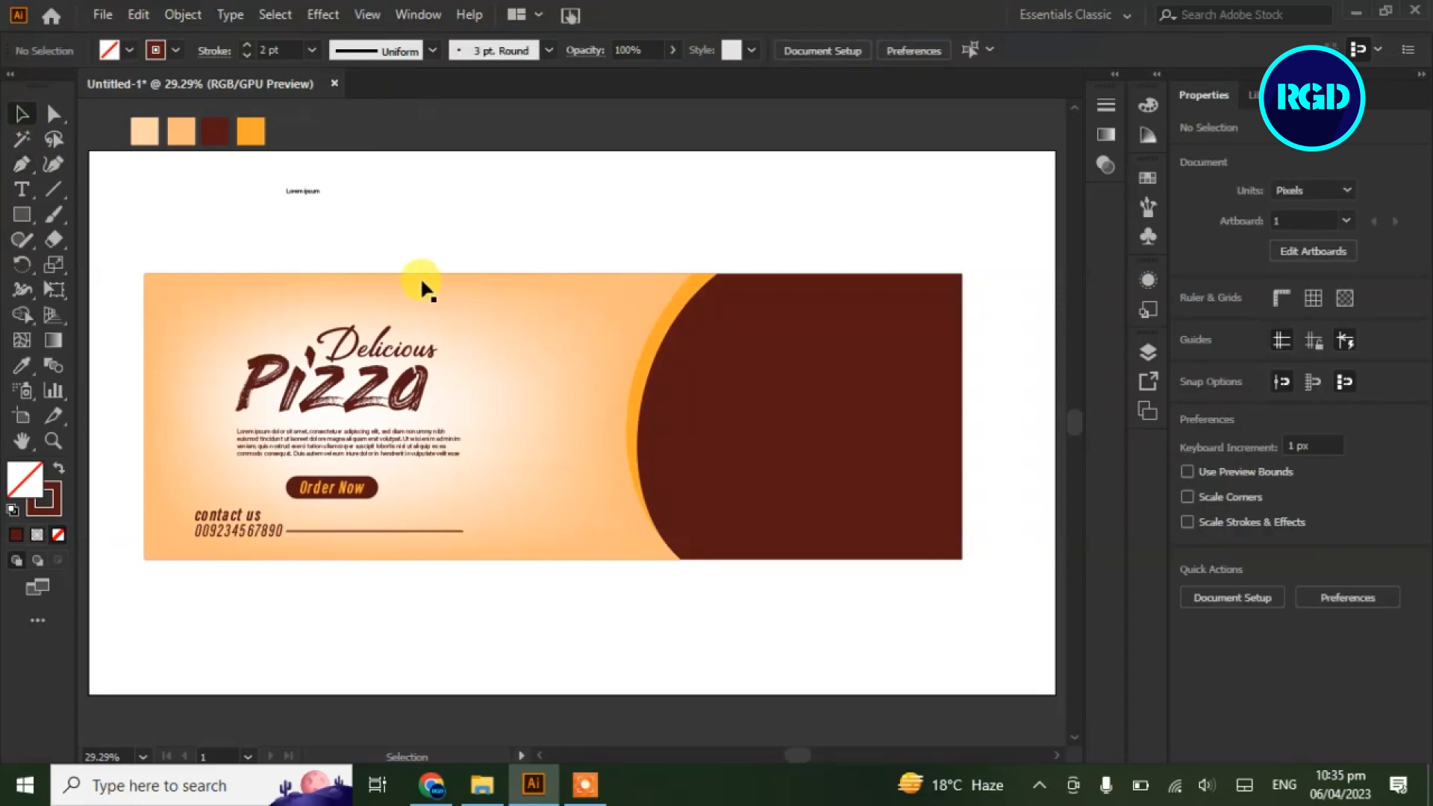
pyautogui.click(425, 532)
pyautogui.click(247, 55)
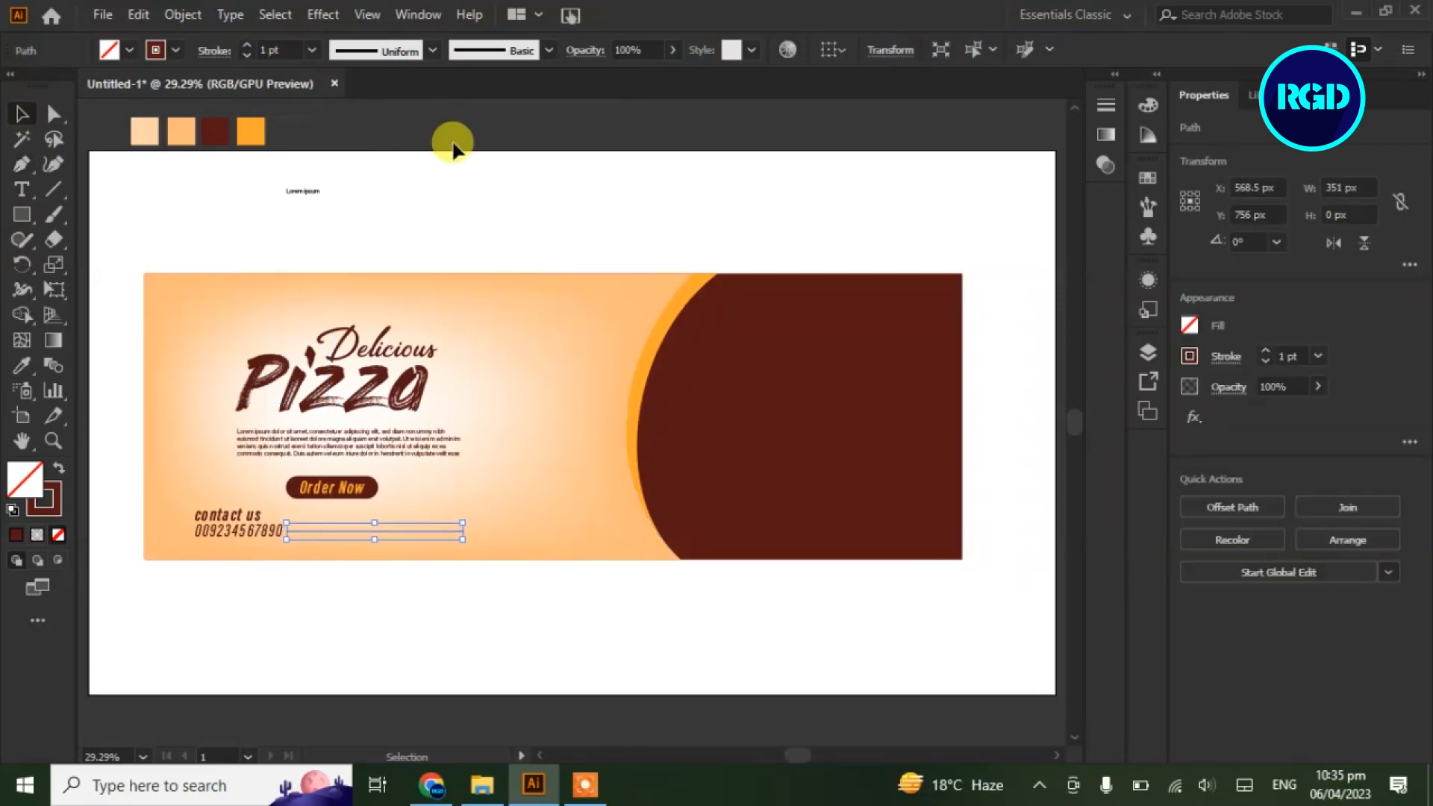
pyautogui.click(448, 135)
pyautogui.click(22, 189)
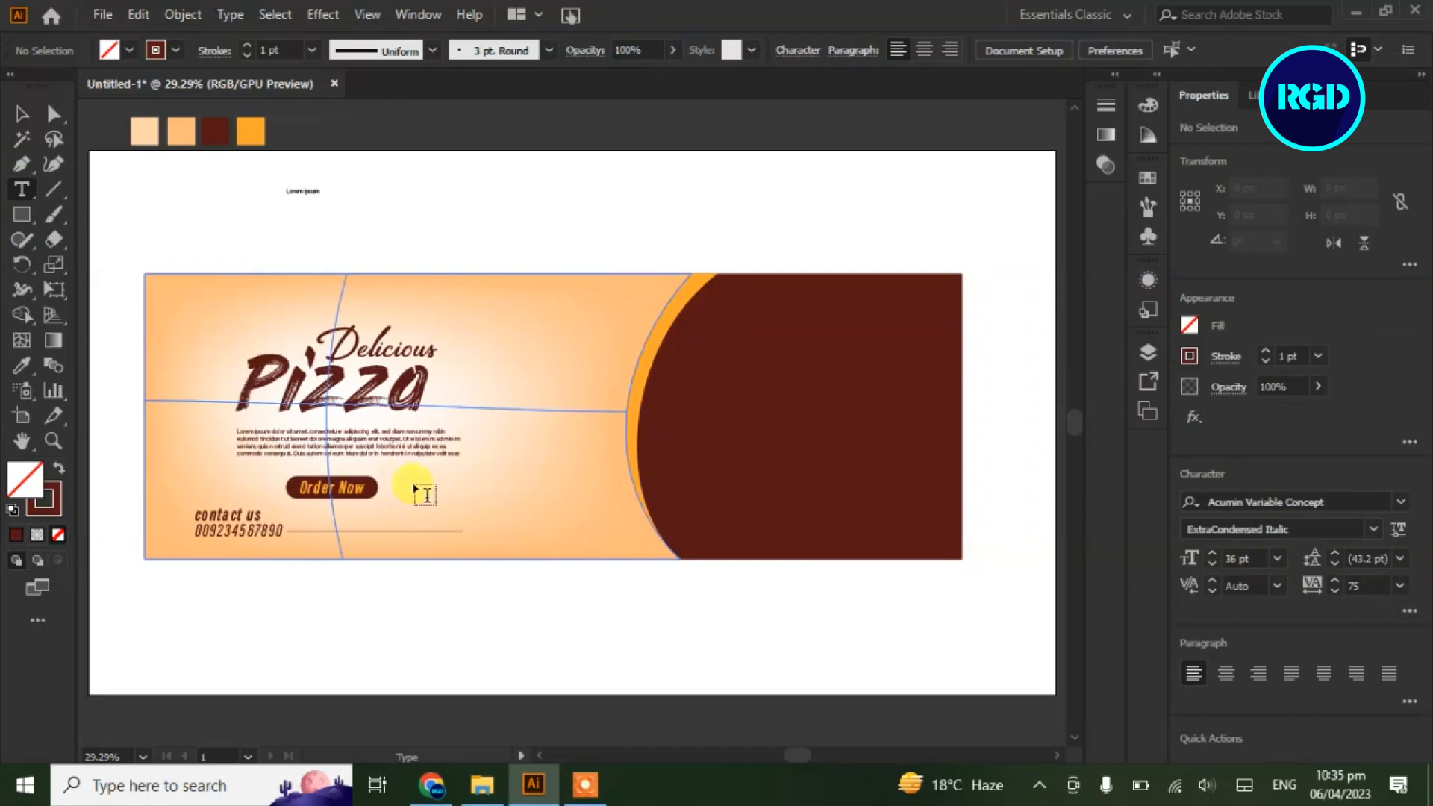
pyautogui.click(475, 530)
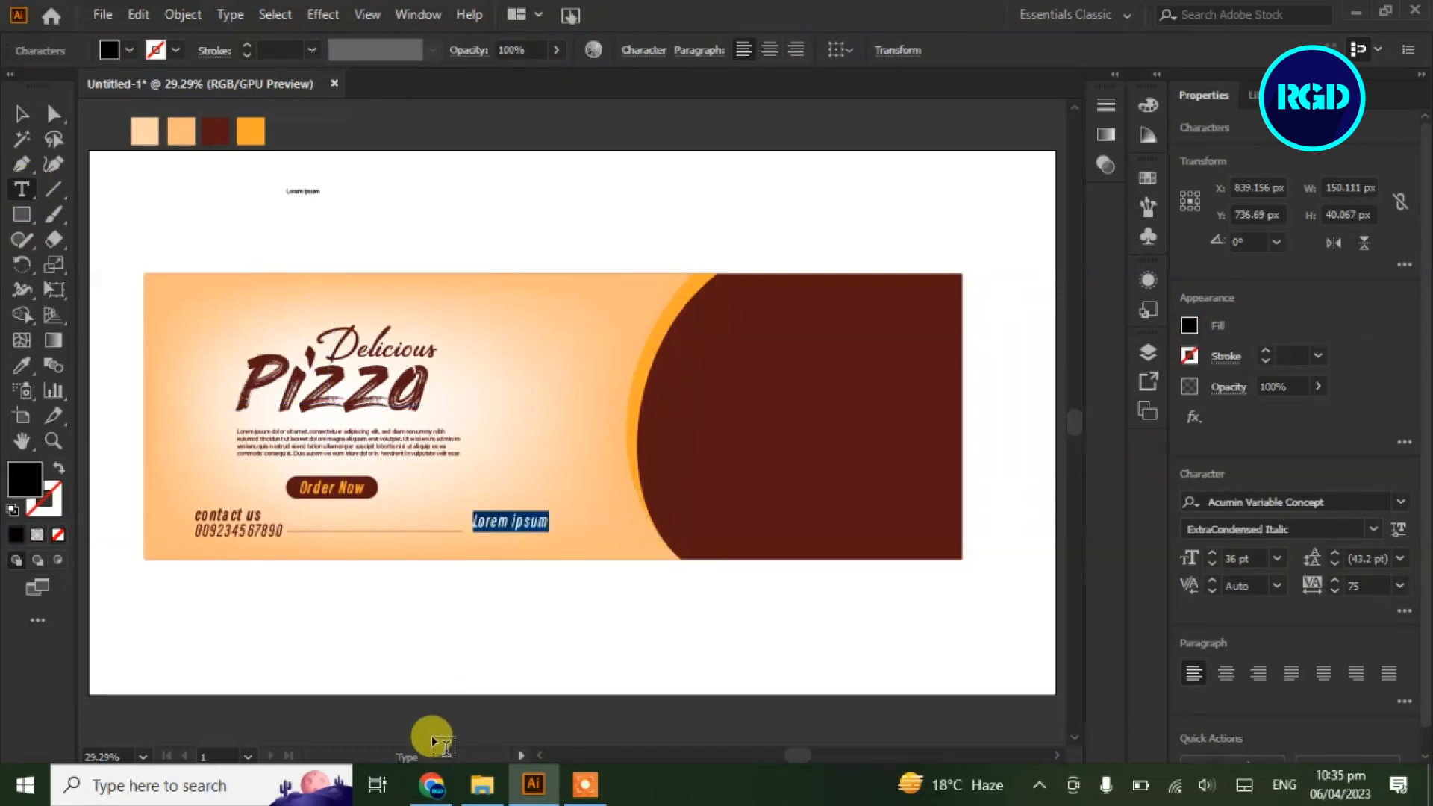
pyautogui.write('www')
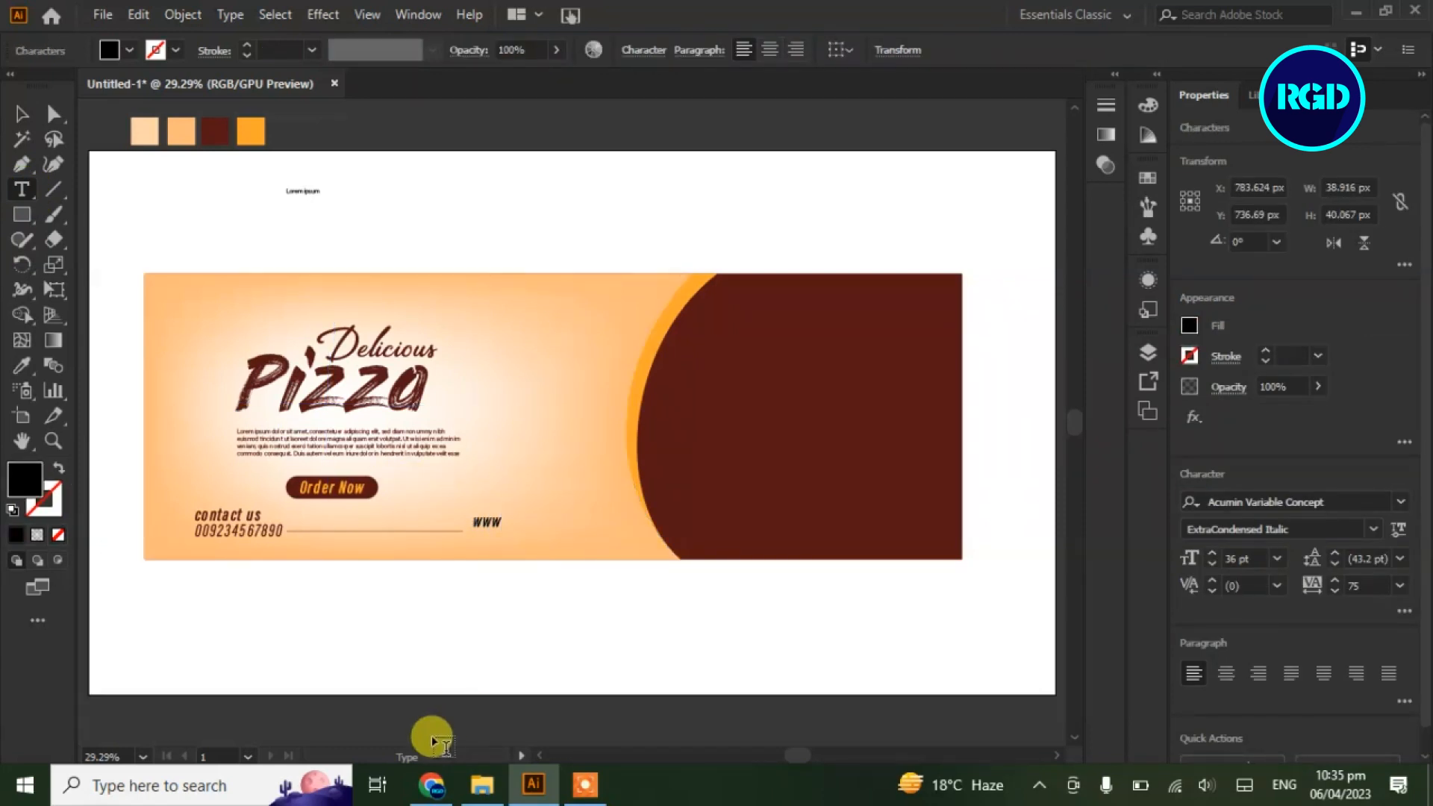
pyautogui.write('.websi')
pyautogui.click(21, 113)
pyautogui.click(21, 365)
pyautogui.click(214, 130)
pyautogui.click(22, 113)
pyautogui.press('Down')
pyautogui.press('Down')
pyautogui.press('Down')
pyautogui.press('Down')
pyautogui.press('Down')
pyautogui.press('Down')
pyautogui.press('Down')
pyautogui.press('Down')
pyautogui.press('Down')
pyautogui.press('Down')
pyautogui.press('Down')
pyautogui.press('Down')
pyautogui.press('Down')
pyautogui.press('Down')
pyautogui.press('Down')
pyautogui.press('Down')
pyautogui.press('Down')
pyautogui.press('Down')
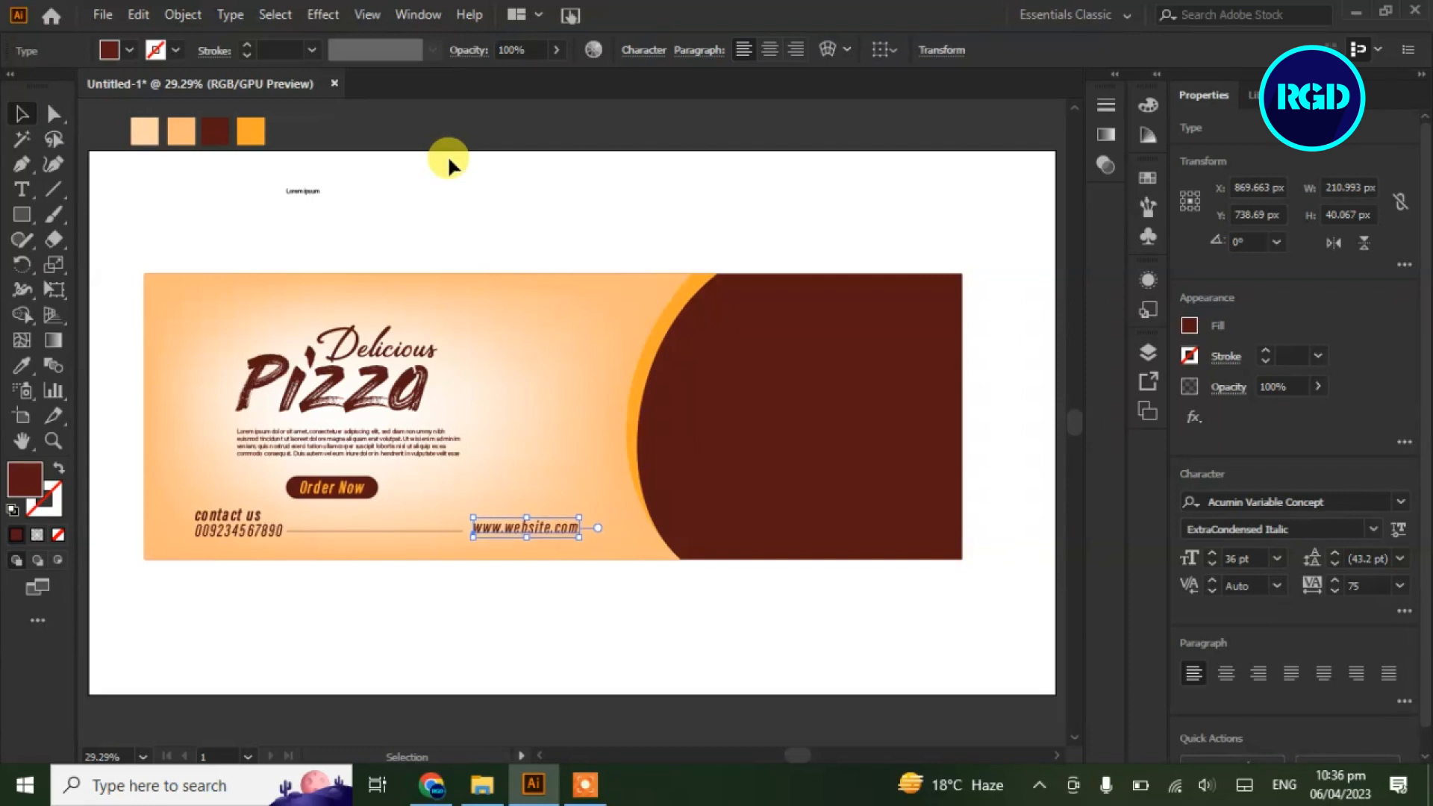
pyautogui.click(536, 157)
pyautogui.click(21, 189)
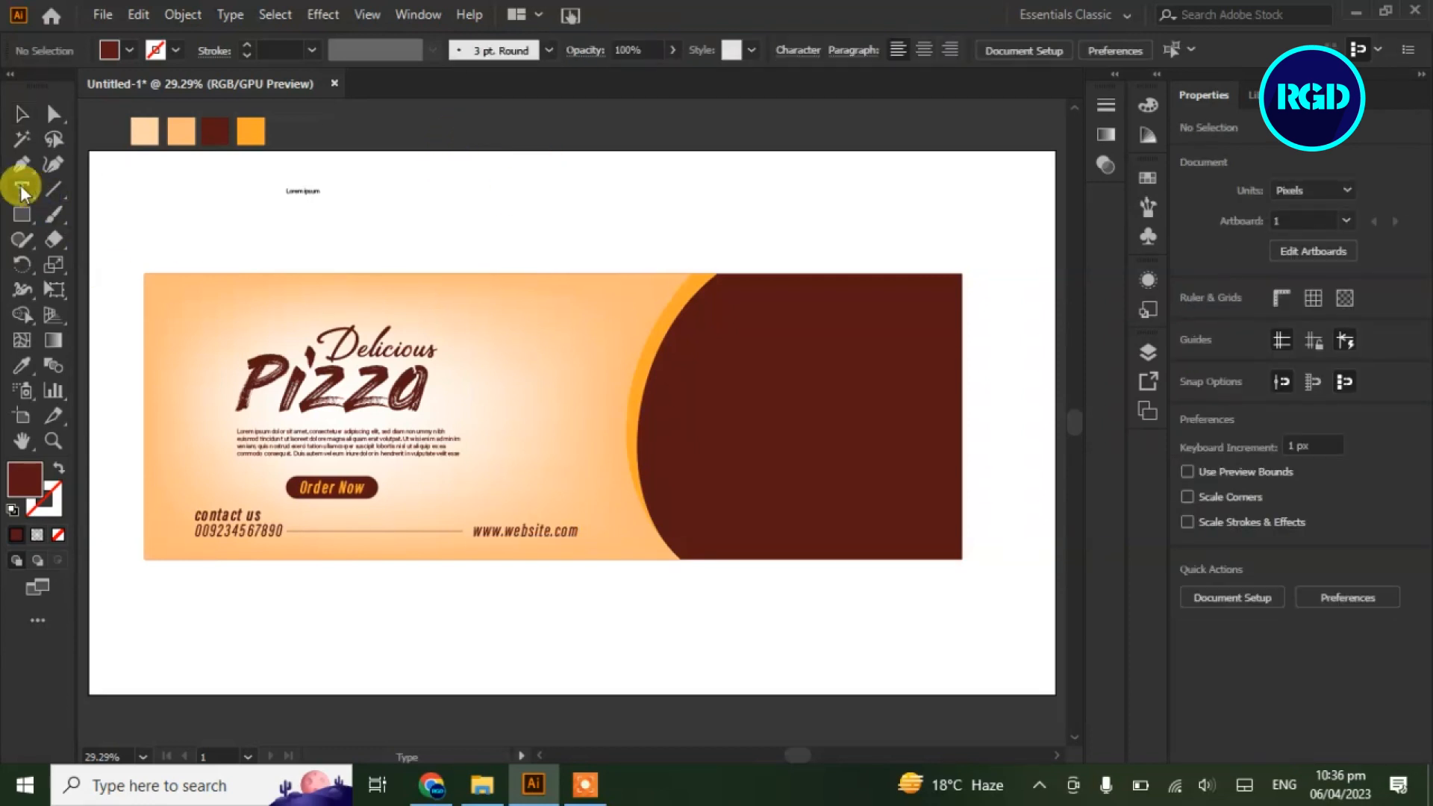
# Type 'Logo', enlarge it and move it to the banner's top-left corner
pyautogui.click(341, 226)
pyautogui.write('o')
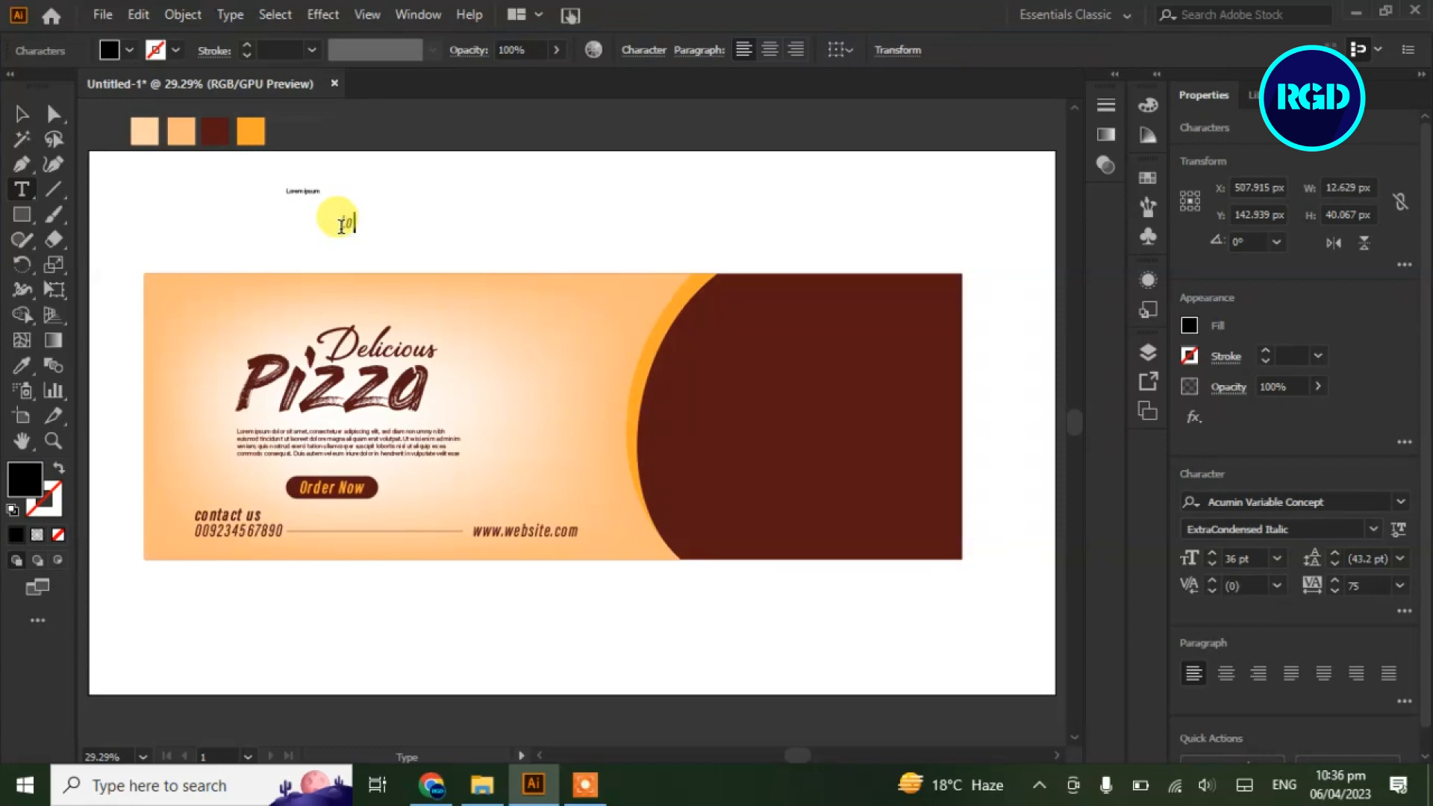
pyautogui.write('ogo')
pyautogui.click(22, 113)
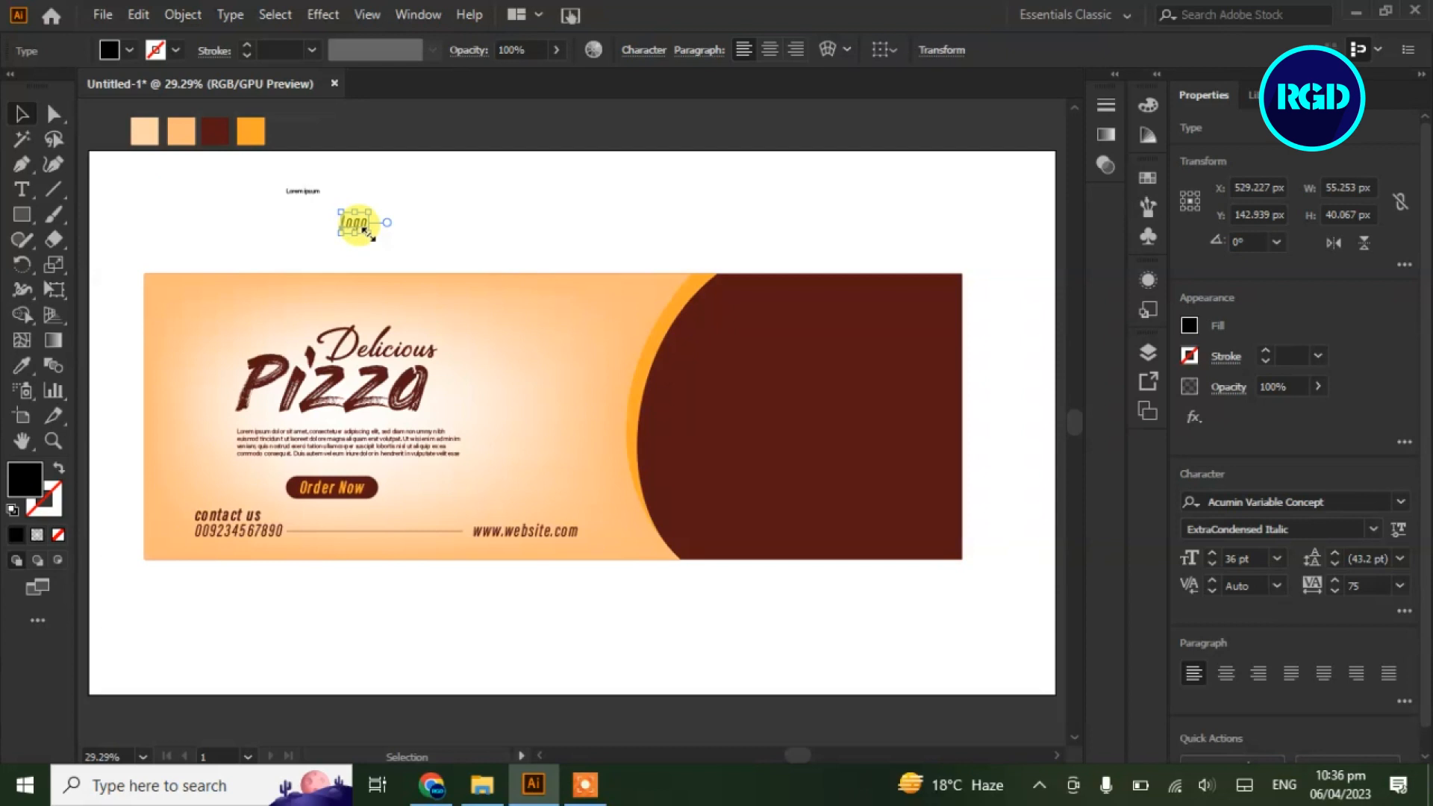
pyautogui.moveTo(365, 232); pyautogui.dragTo(230, 311)
pyautogui.click(283, 244)
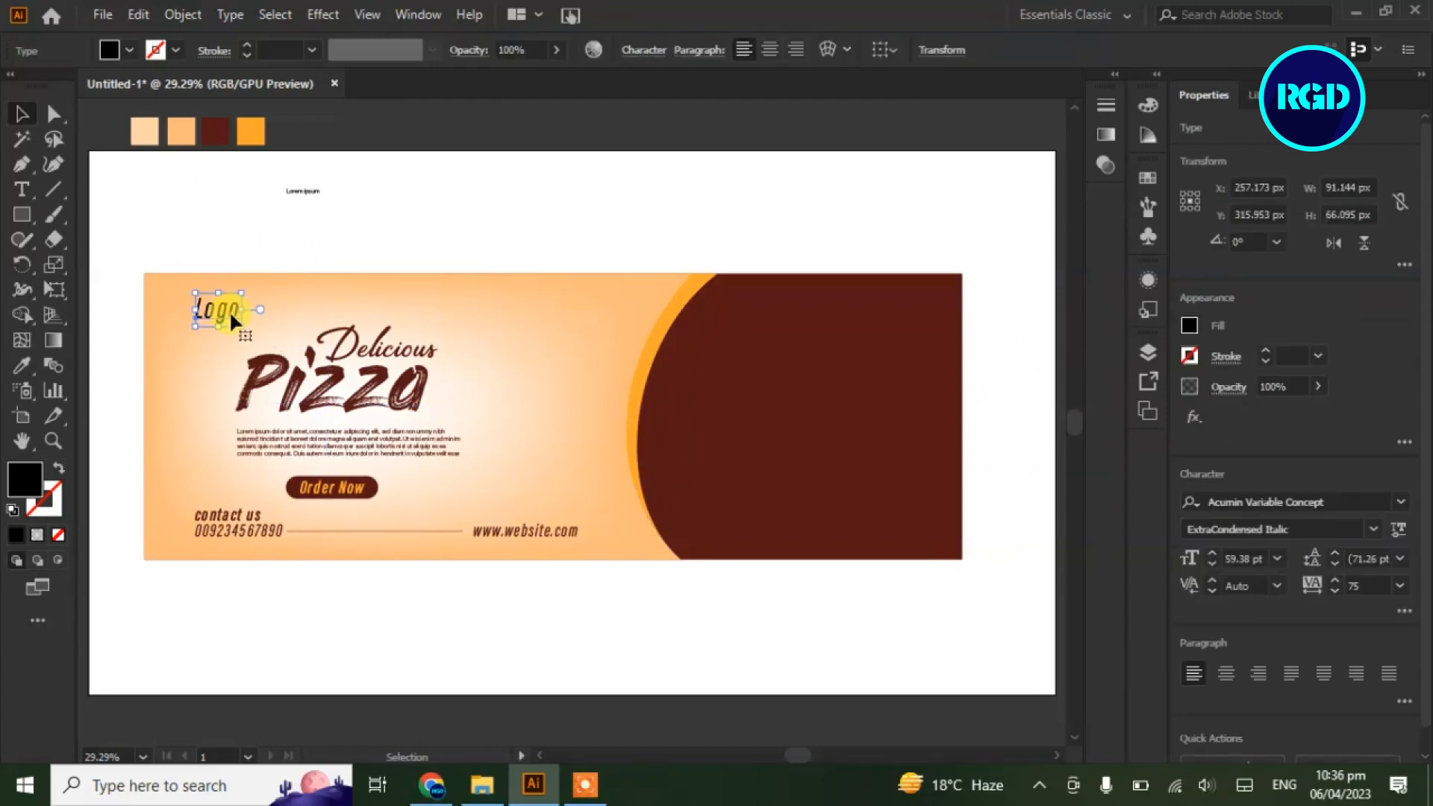
pyautogui.click(312, 221)
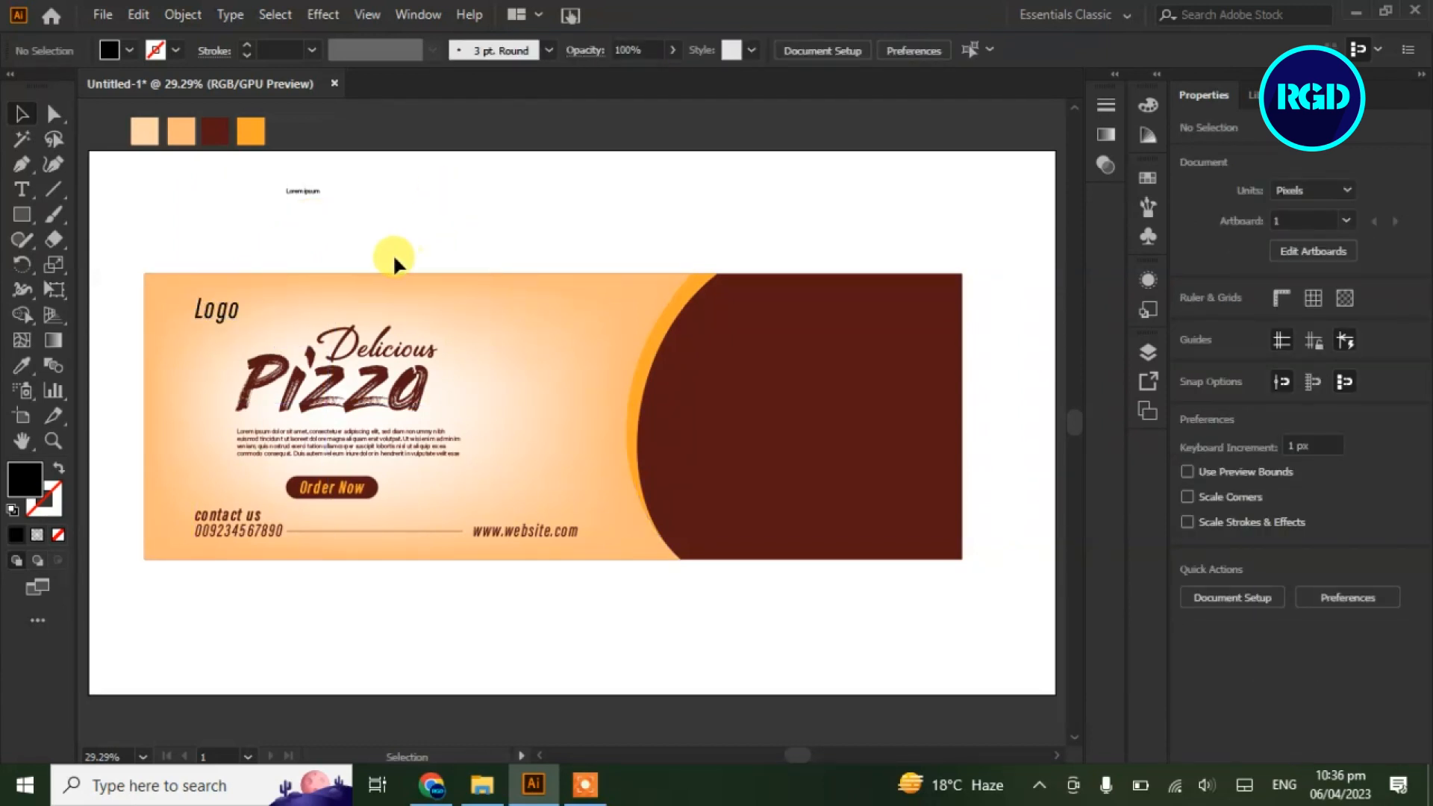
# Give the Logo text Condensed Medium Italic style and the dark red colour
pyautogui.click(200, 323)
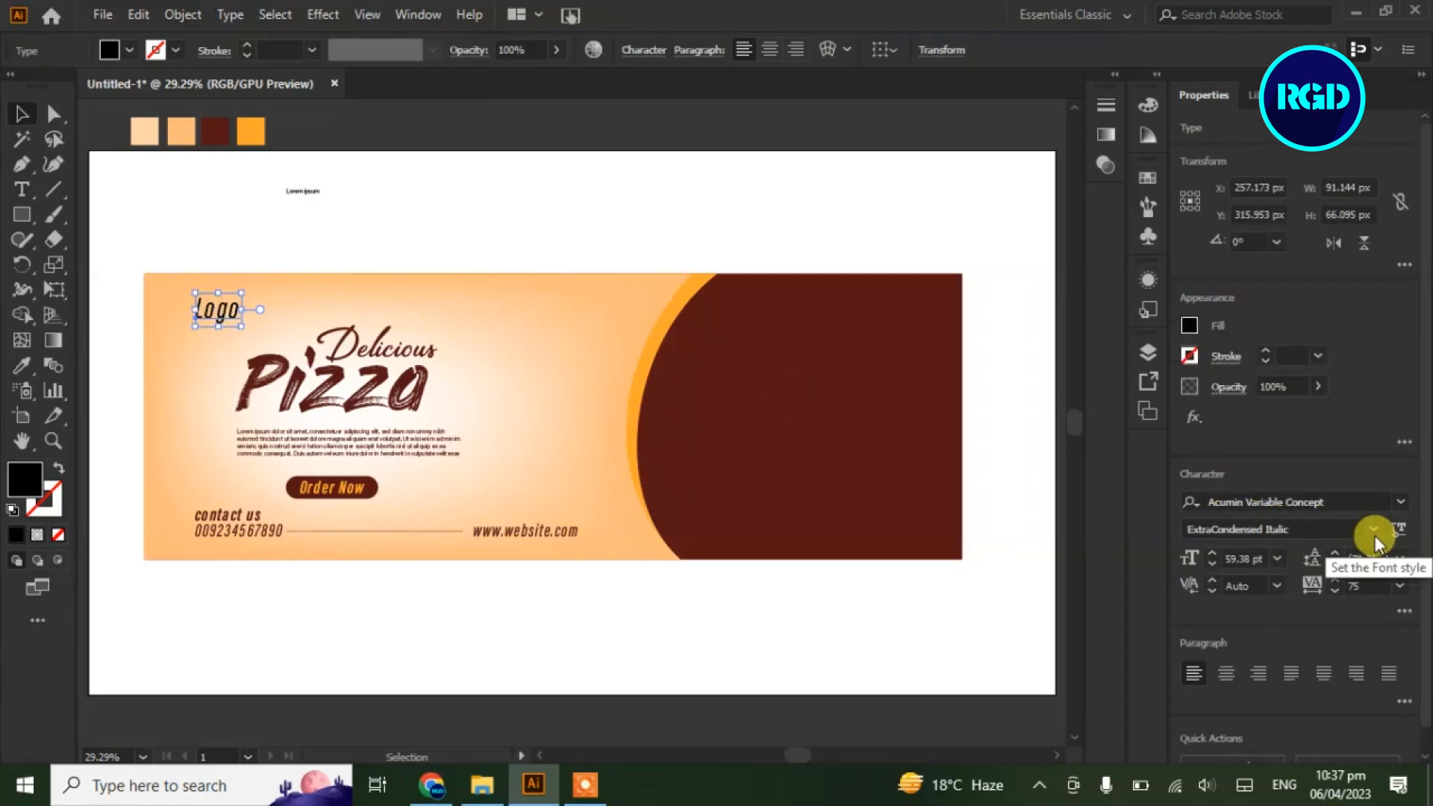
pyautogui.click(1375, 535)
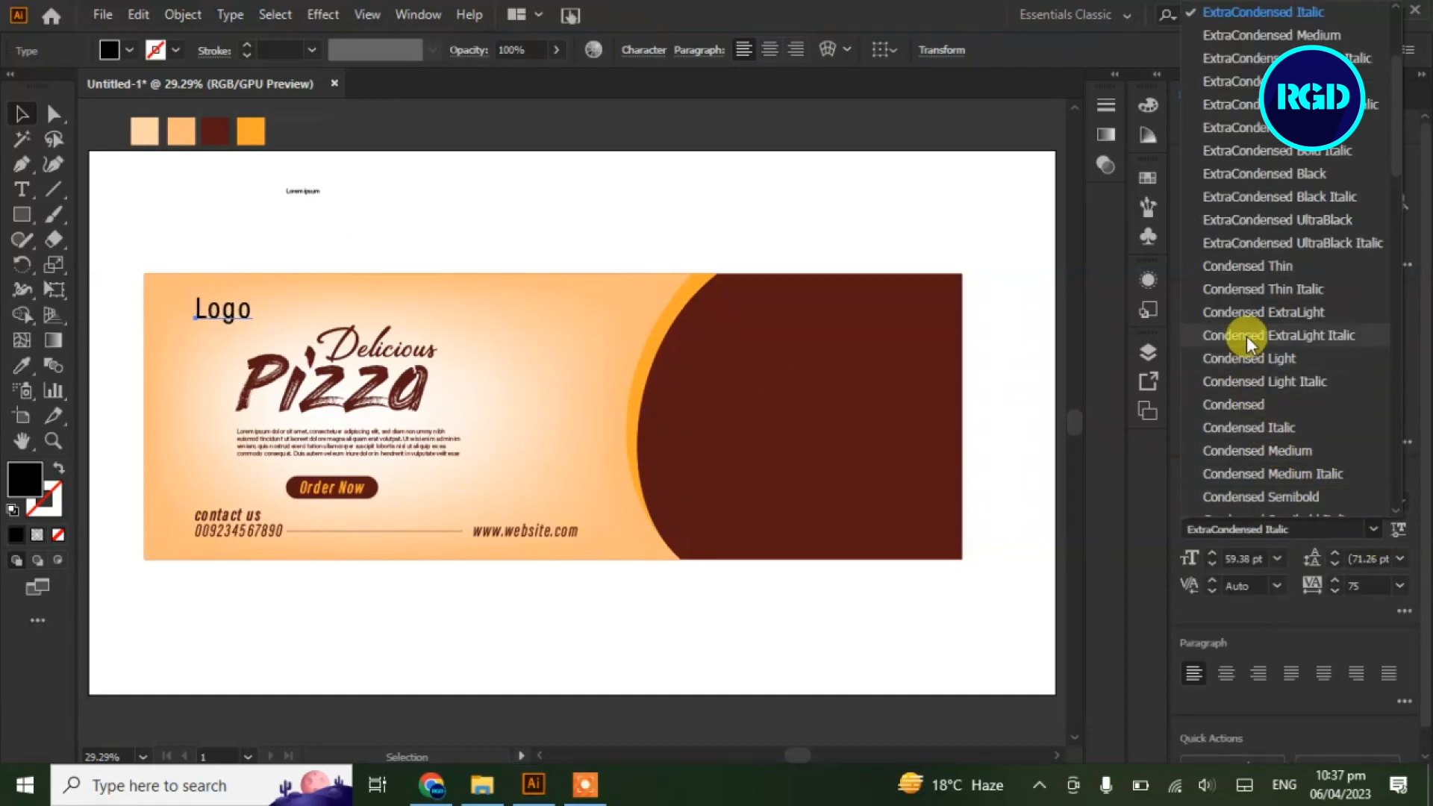
pyautogui.click(1259, 474)
pyautogui.click(23, 366)
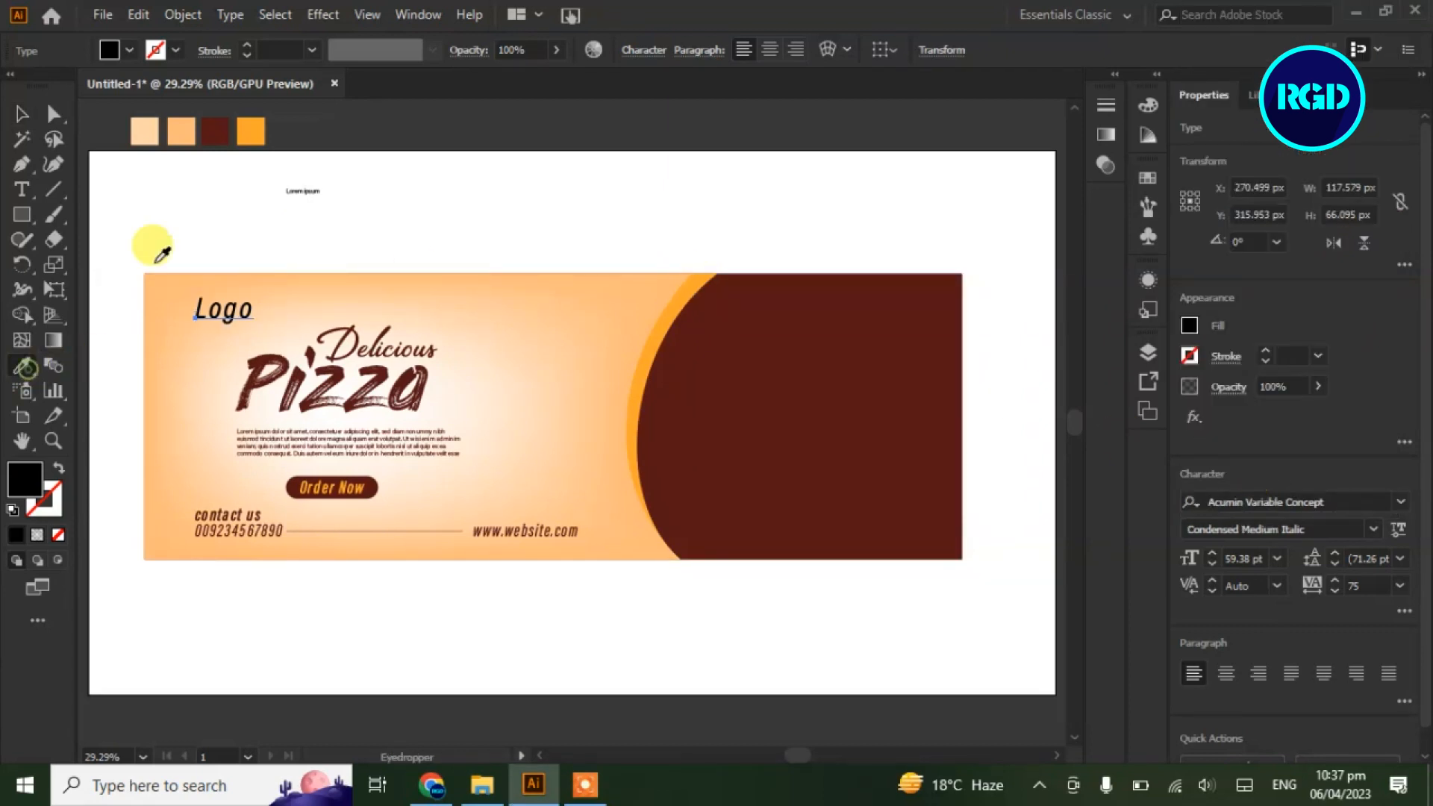
pyautogui.click(215, 132)
pyautogui.click(22, 114)
pyautogui.click(385, 190)
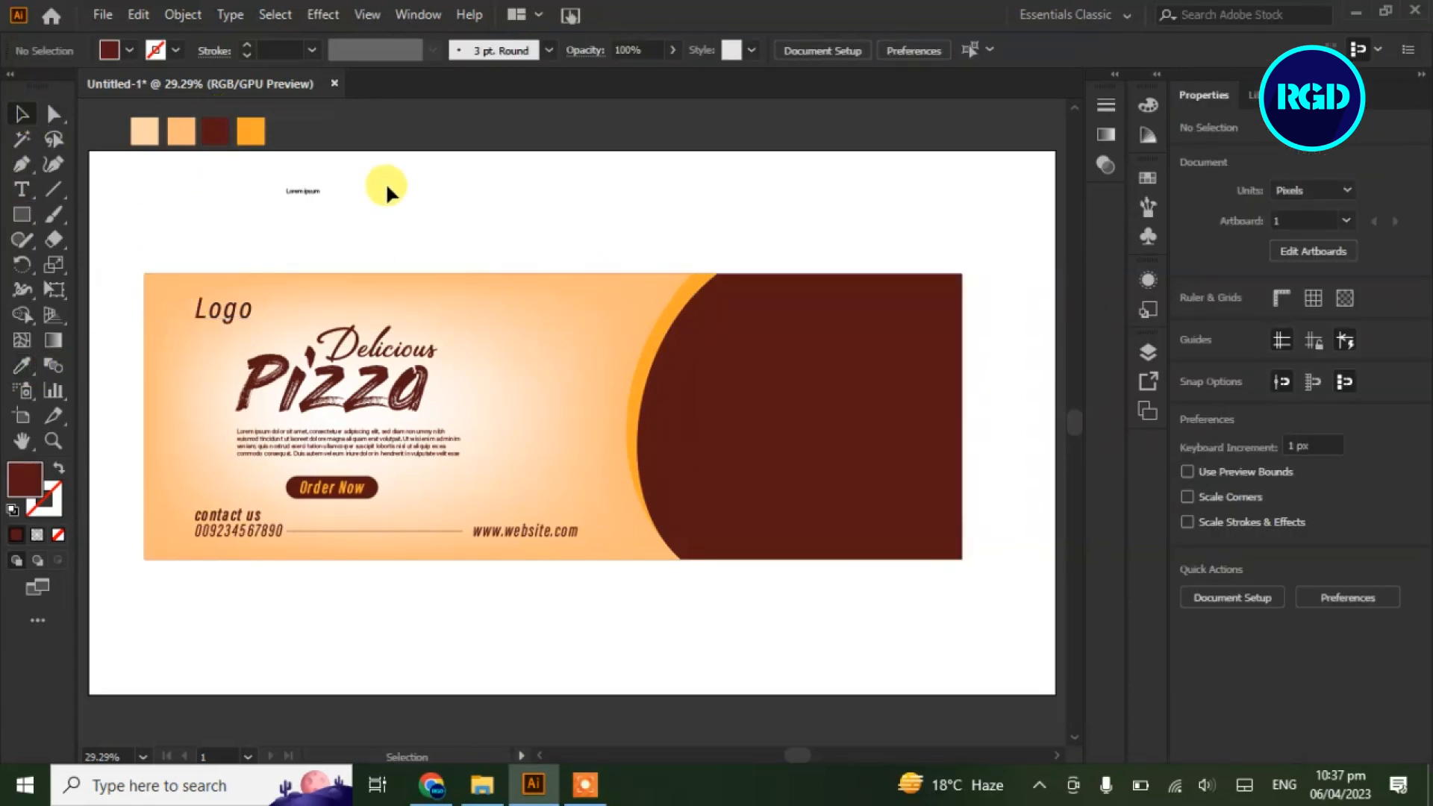
pyautogui.scroll(-1, 685, 607)
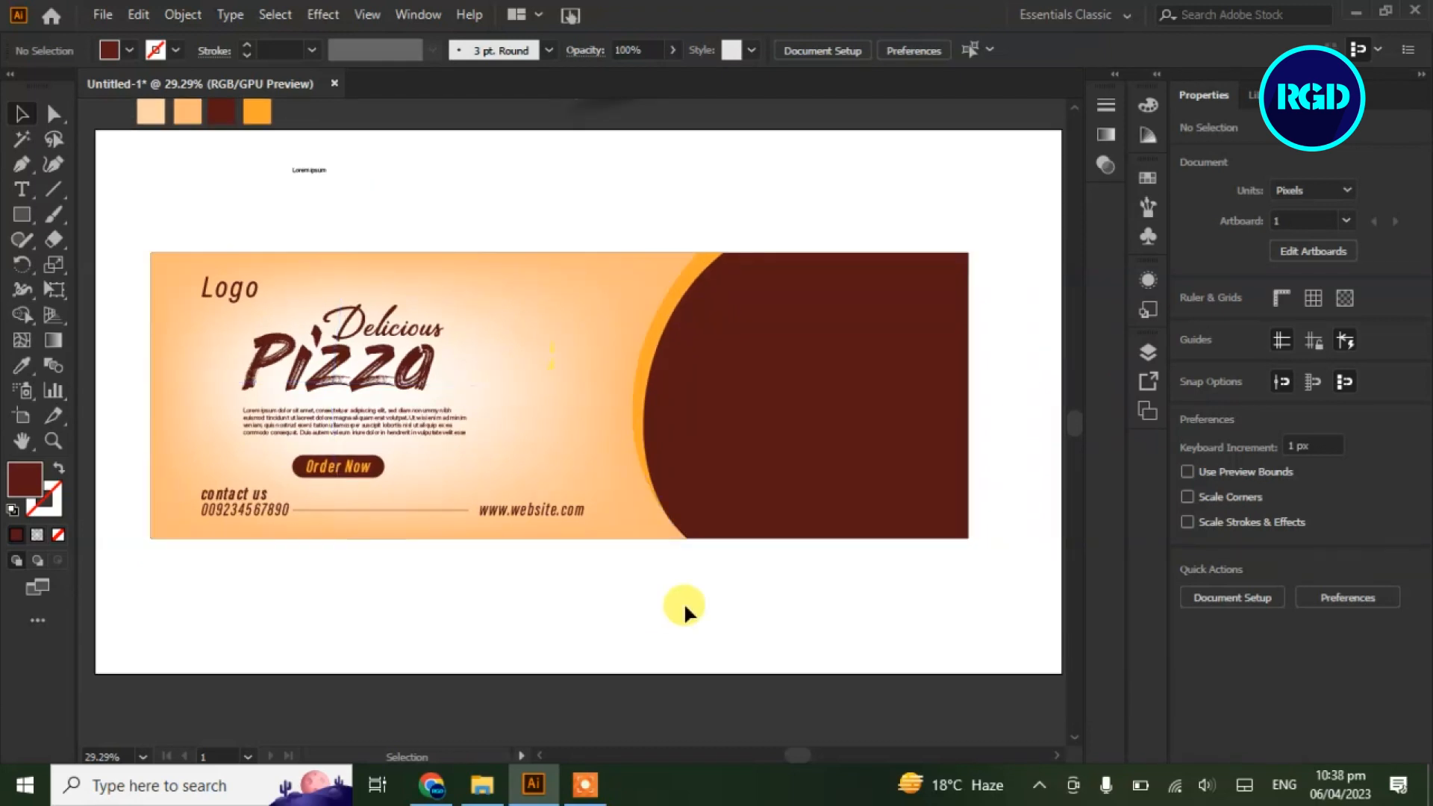
# Move the pizza-slice photo onto the dark red area, shrink it and position it there
pyautogui.moveTo(569, 212); pyautogui.dragTo(572, 265)
pyautogui.moveTo(651, 136); pyautogui.dragTo(749, 407)
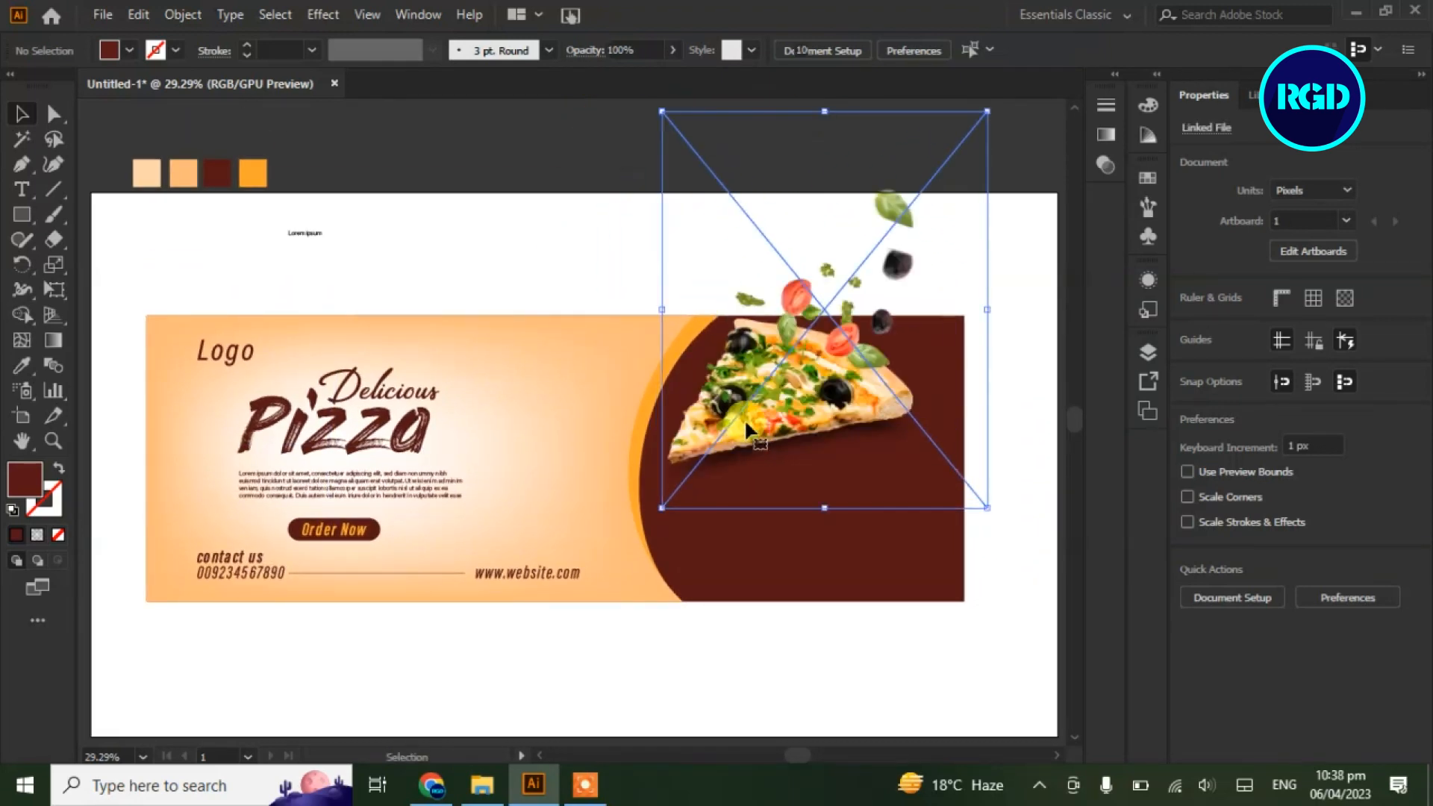
pyautogui.moveTo(662, 112); pyautogui.dragTo(708, 176)
pyautogui.moveTo(814, 394); pyautogui.dragTo(790, 469)
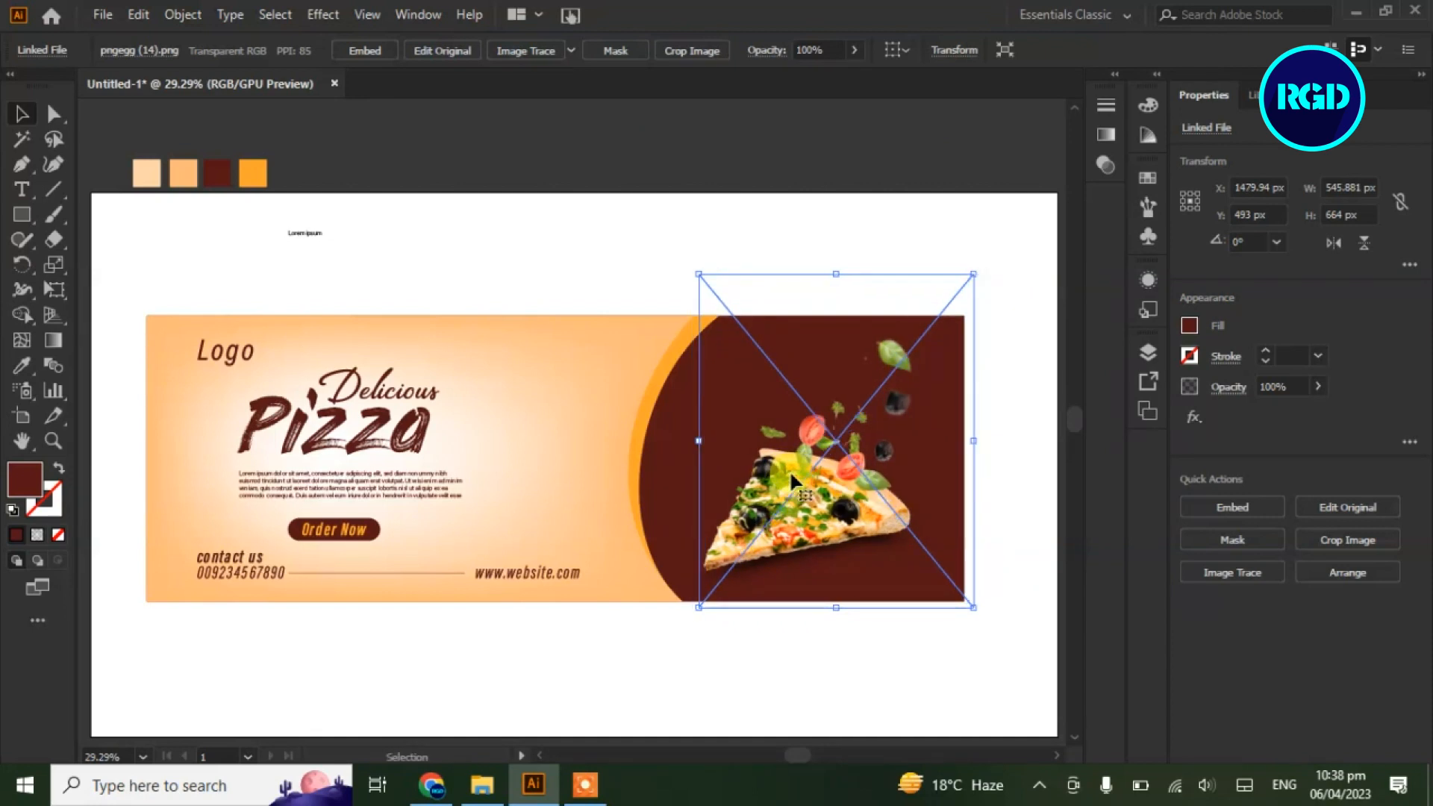
pyautogui.click(710, 235)
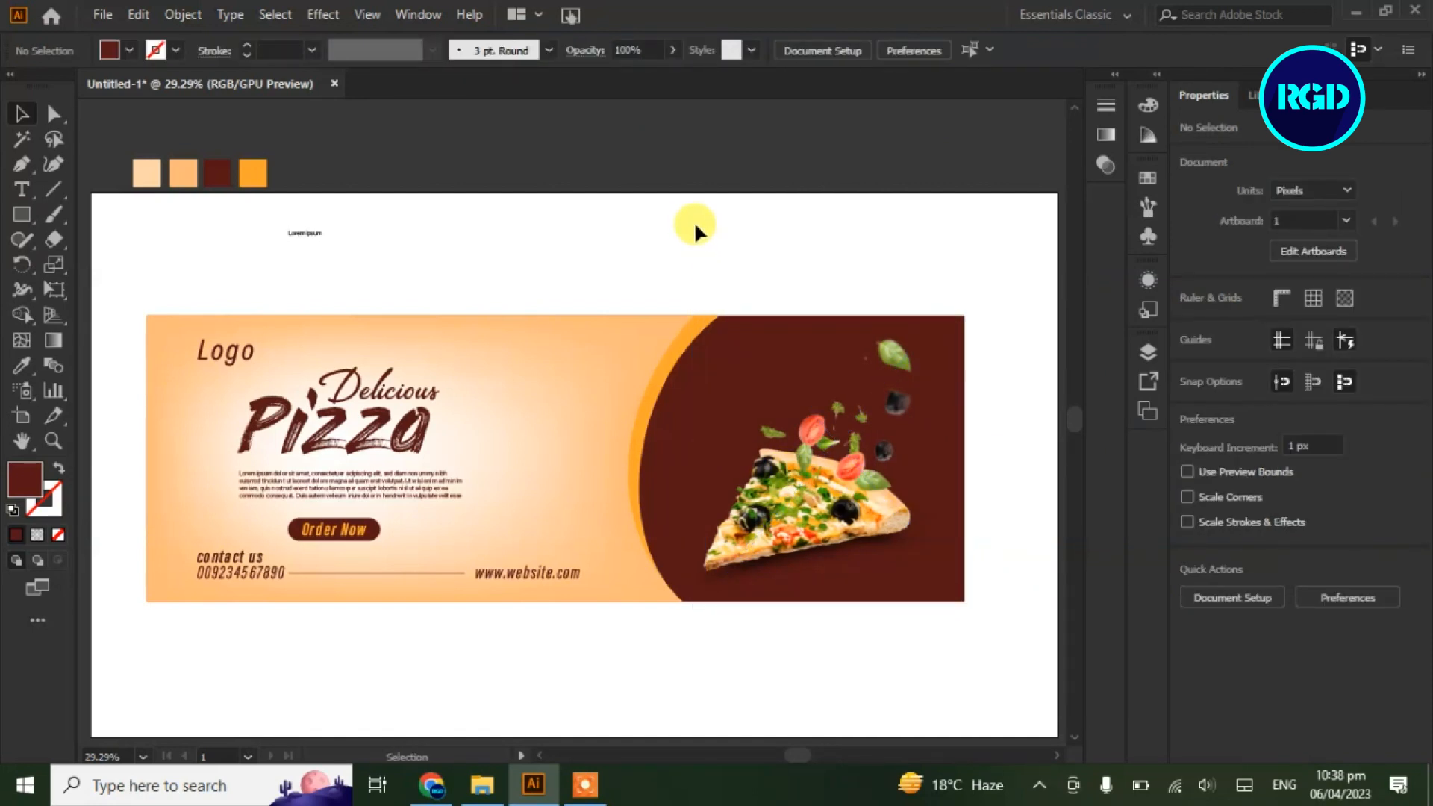
pyautogui.moveTo(20, 214); pyautogui.dragTo(69, 269)
# Draw a dark red circle above the banner and a thin 5 px vertical bar beside it
pyautogui.moveTo(470, 208); pyautogui.dragTo(558, 293)
pyautogui.moveTo(21, 215); pyautogui.dragTo(119, 214)
pyautogui.moveTo(354, 193); pyautogui.dragTo(358, 303)
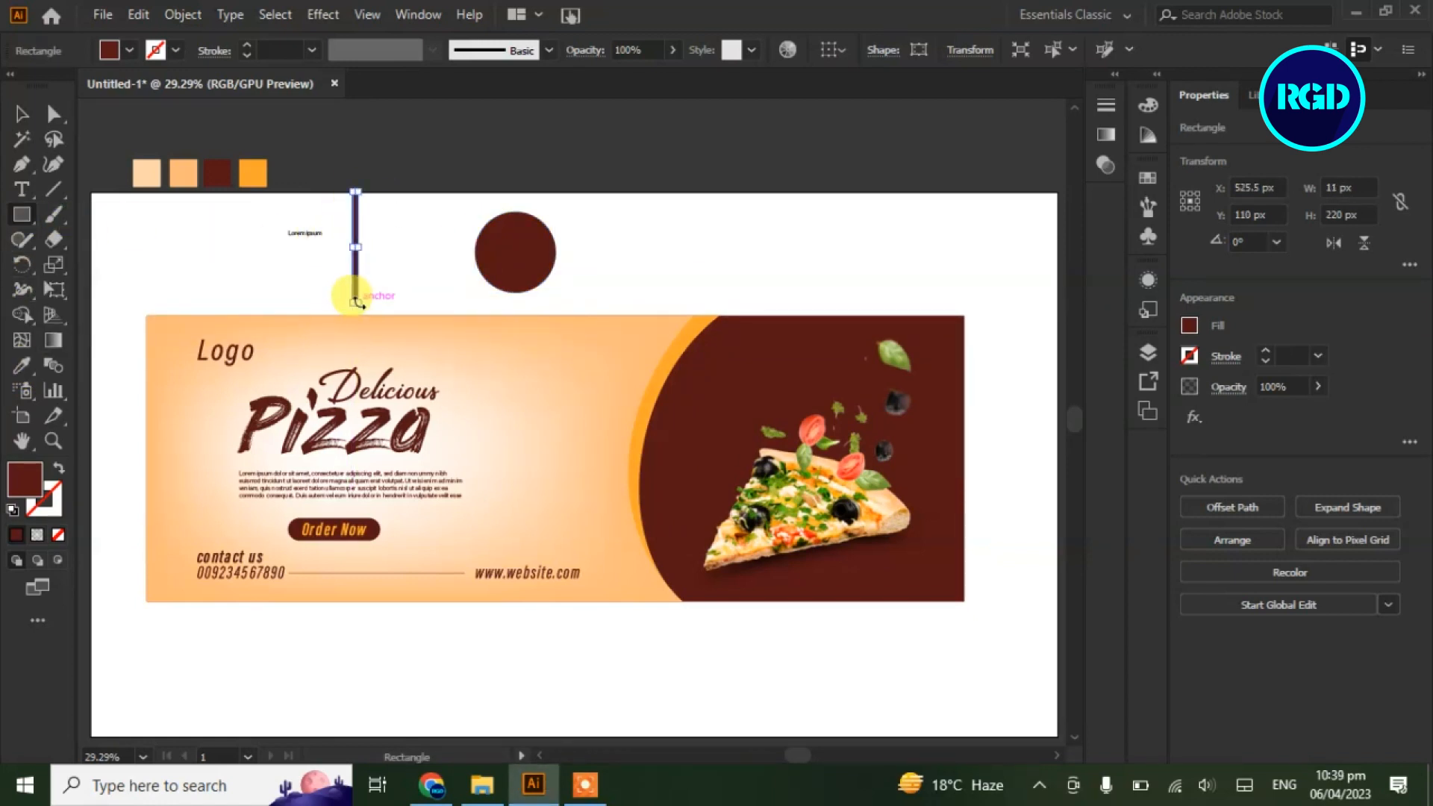
pyautogui.moveTo(357, 252); pyautogui.dragTo(494, 247)
pyautogui.click(21, 114)
pyautogui.click(352, 133)
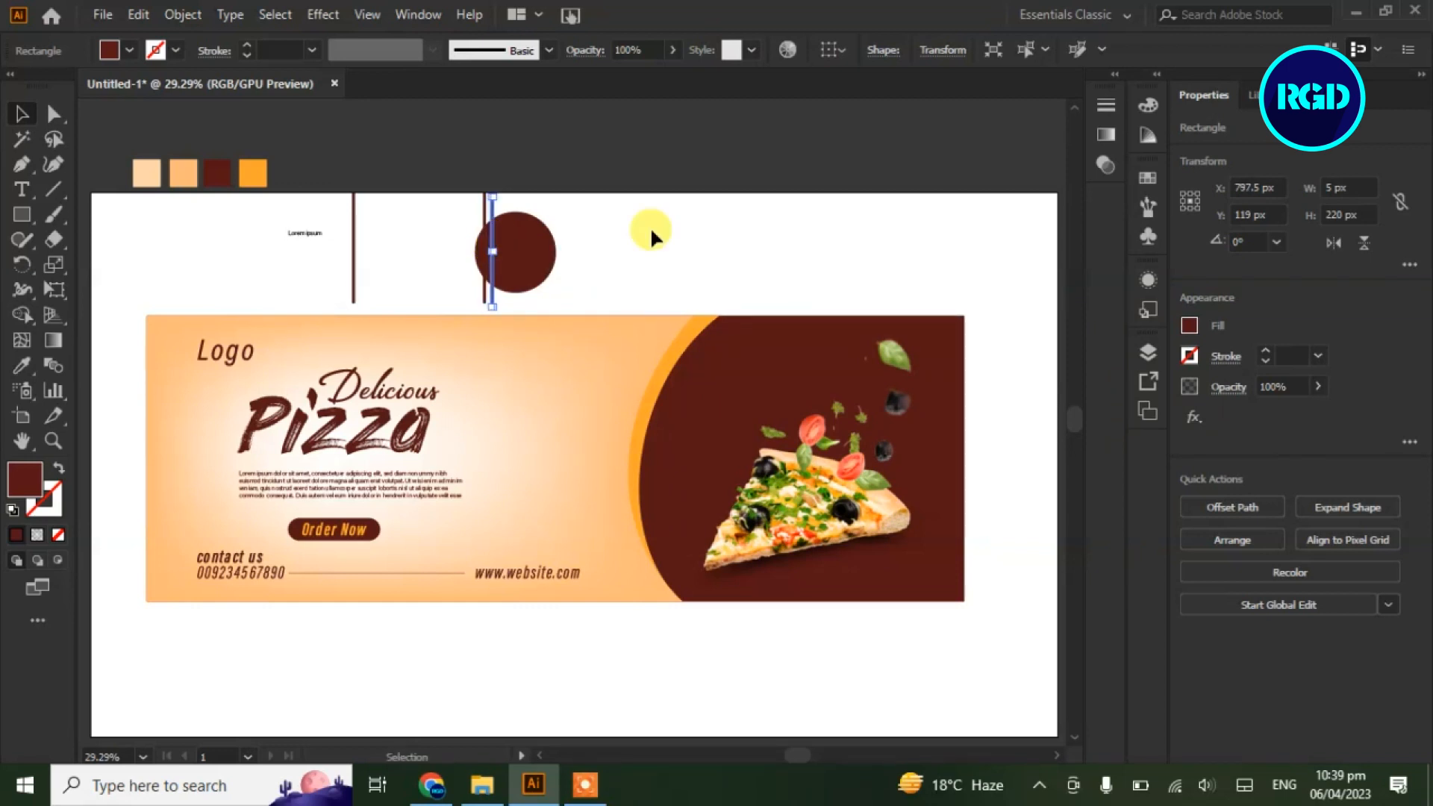
# Repeat the bar across the circle with Ctrl+D and subtract the stripes with Minus Front
pyautogui.hotkey('ctrl', '-')
pyautogui.hotkey('ctrl', '+')
pyautogui.hotkey('ctrl', '+')
pyautogui.hotkey('ctrl', '+')
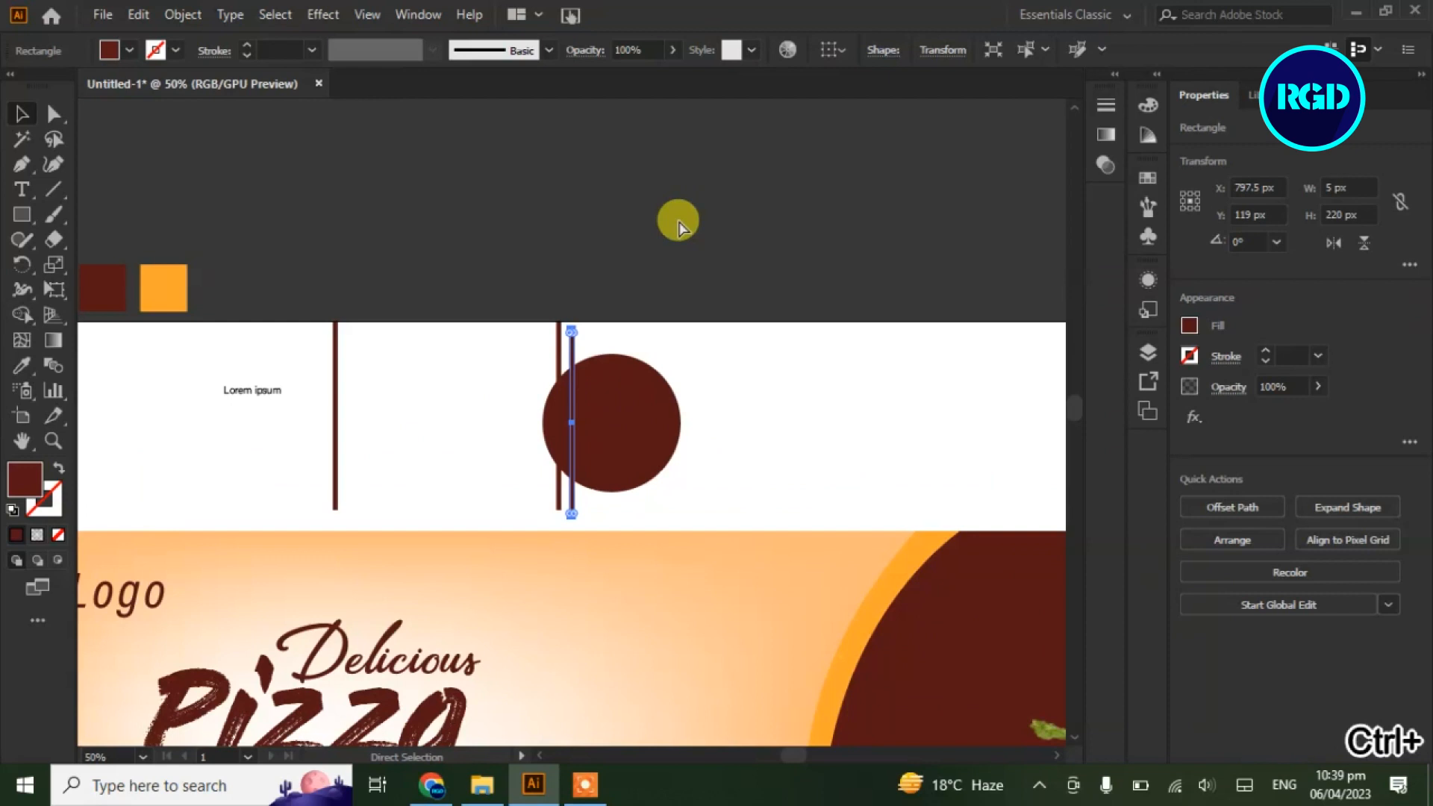
pyautogui.hotkey('ctrl', 'd')
pyautogui.hotkey('ctrl', 'd')
pyautogui.hotkey('ctrl', 'd')
pyautogui.hotkey('ctrl', 'd')
pyautogui.hotkey('ctrl', 'd')
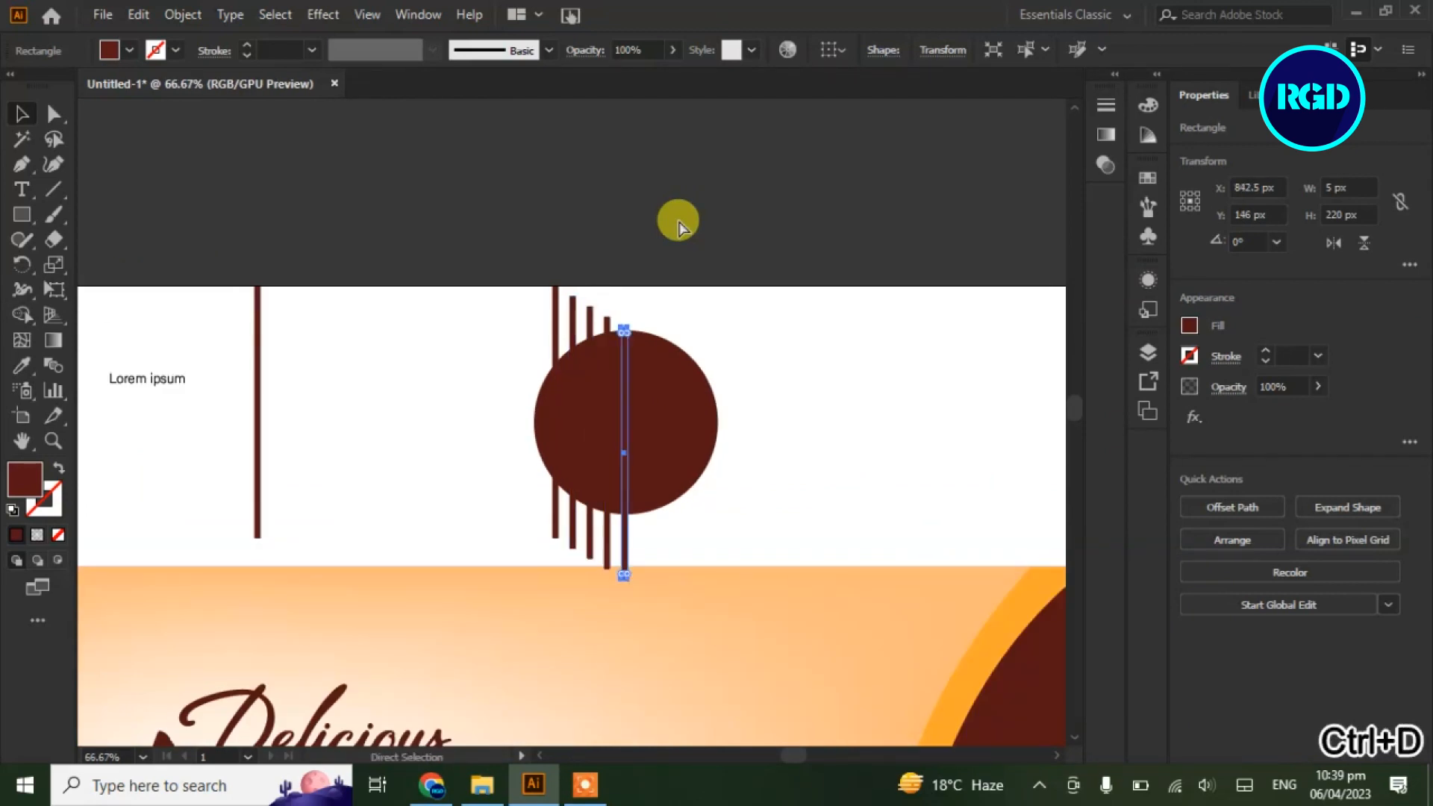
pyautogui.hotkey('ctrl', 'd')
pyautogui.hotkey('ctrl', 'd')
pyautogui.hotkey('ctrl', 'd')
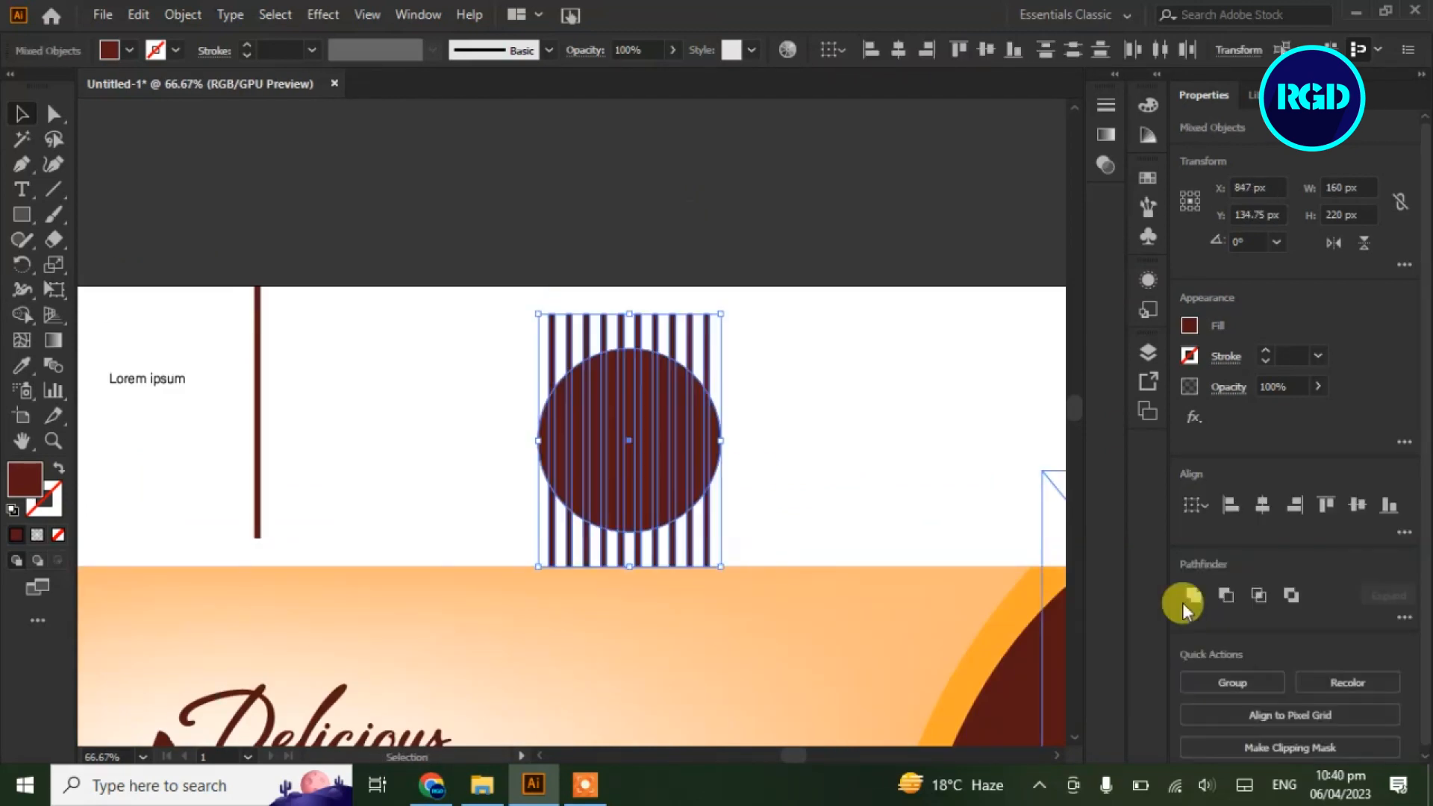
pyautogui.click(1226, 595)
pyautogui.click(880, 466)
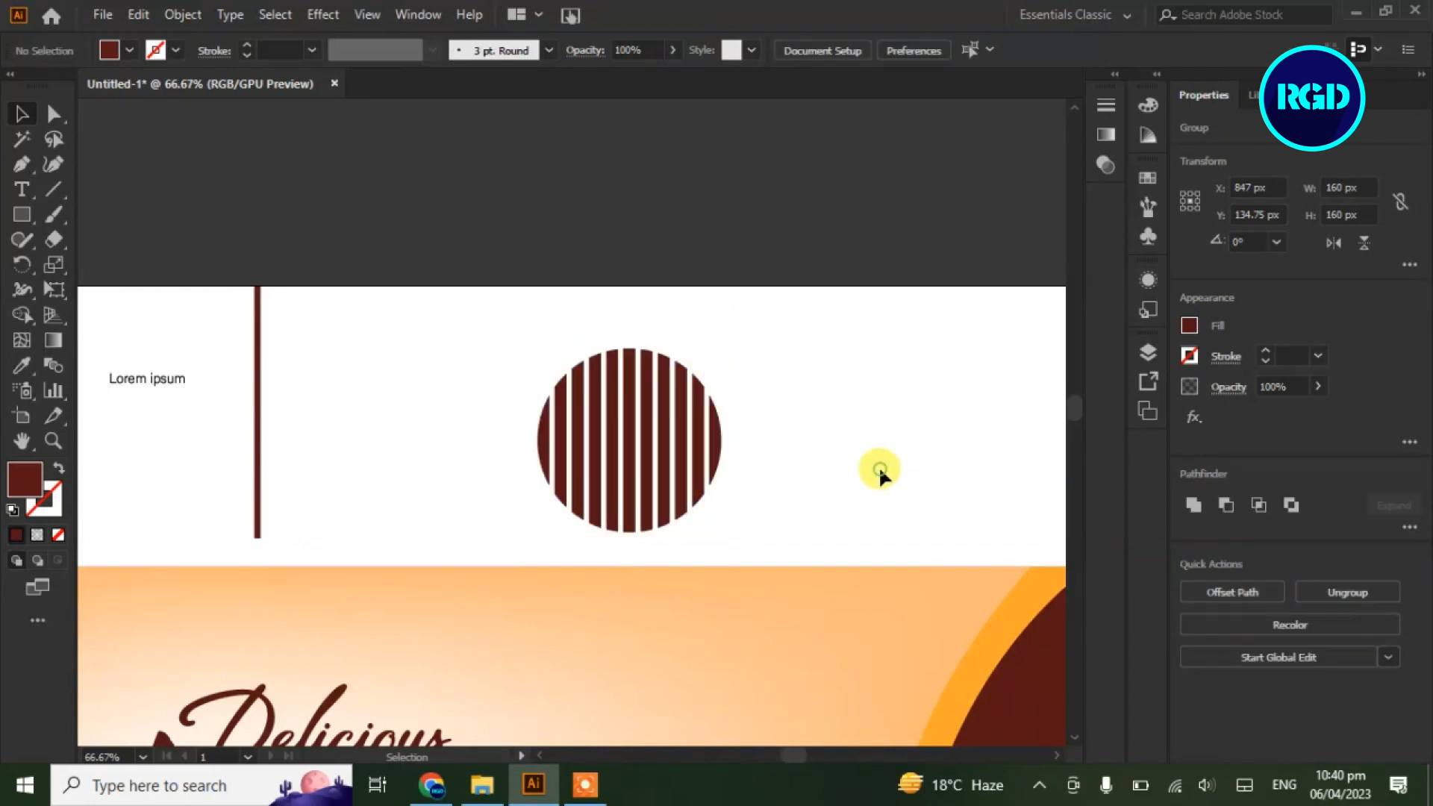
pyautogui.hotkey('ctrl', '0')
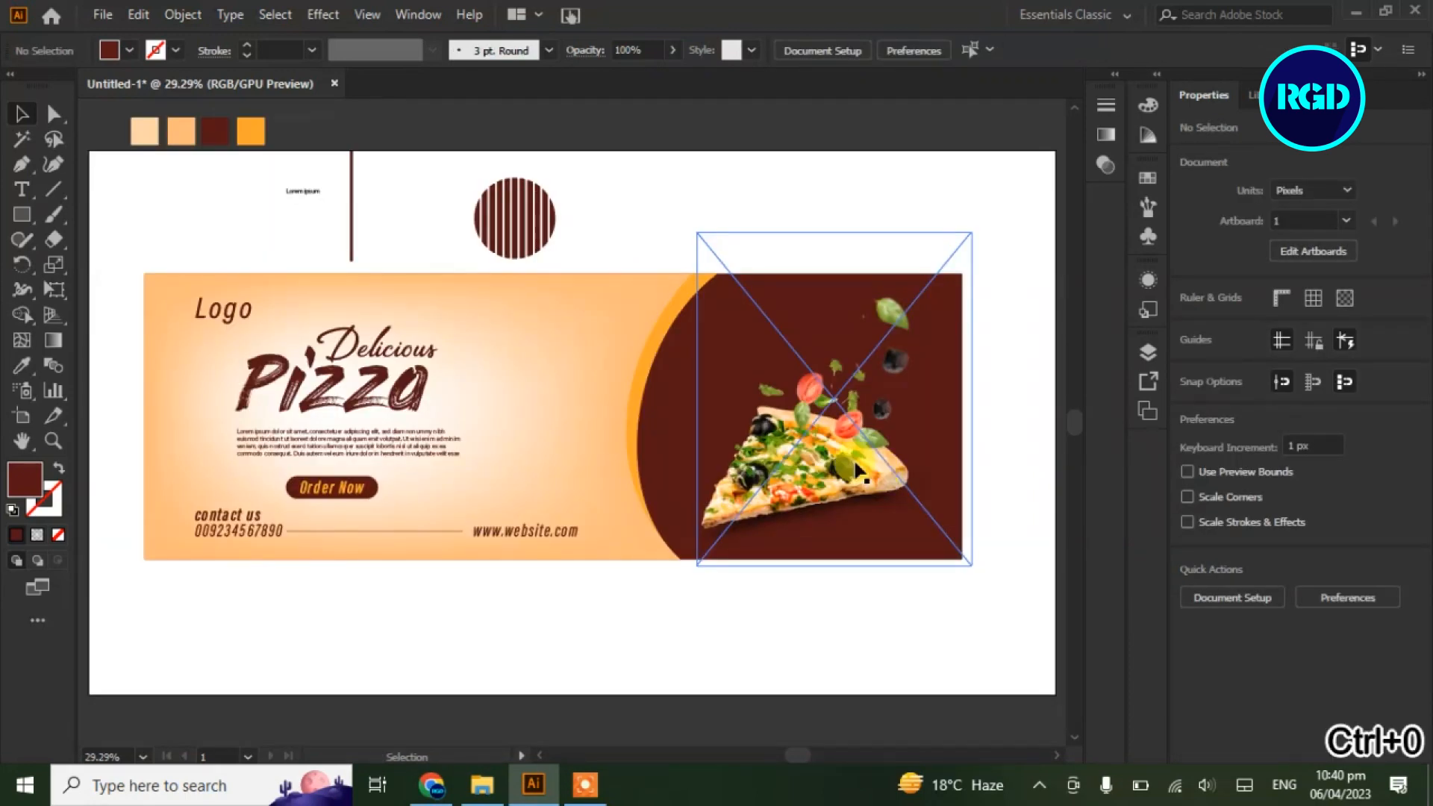
# Recolour the striped circle light orange and rotate it diagonally
pyautogui.click(541, 226)
pyautogui.click(21, 365)
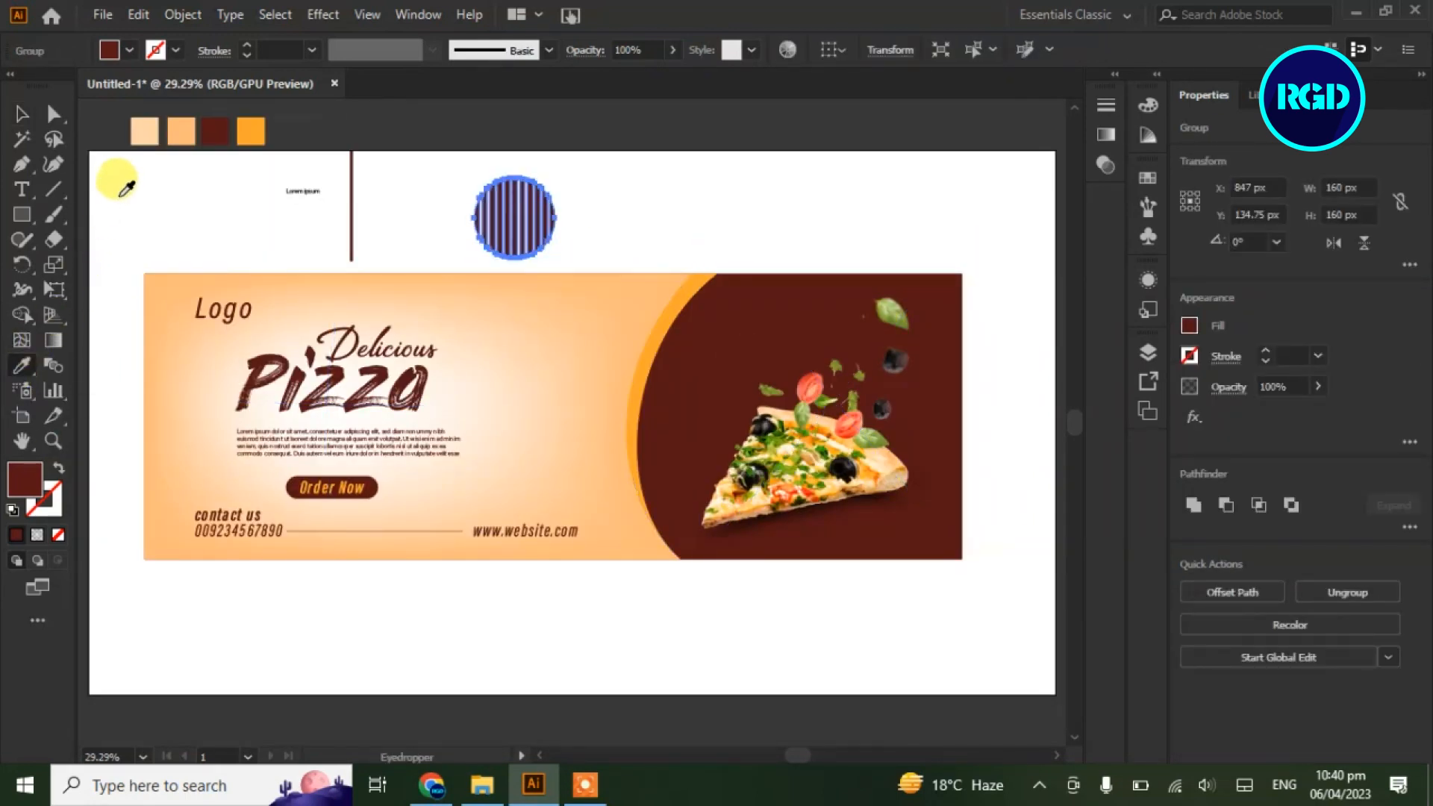
pyautogui.click(179, 300)
pyautogui.click(21, 114)
pyautogui.click(445, 210)
pyautogui.click(545, 198)
pyautogui.moveTo(560, 159); pyautogui.dragTo(303, 299)
pyautogui.click(614, 226)
# Move the striped circle onto the banner near Logo, enlarge it and scatter copies around
pyautogui.click(525, 230)
pyautogui.moveTo(301, 299); pyautogui.dragTo(750, 351)
pyautogui.moveTo(737, 328); pyautogui.dragTo(810, 548)
pyautogui.moveTo(916, 375); pyautogui.dragTo(830, 340)
pyautogui.keyDown('shift'); pyautogui.click(676, 474); pyautogui.keyUp('shift')
pyautogui.keyDown('shift'); pyautogui.click(803, 532); pyautogui.keyUp('shift')
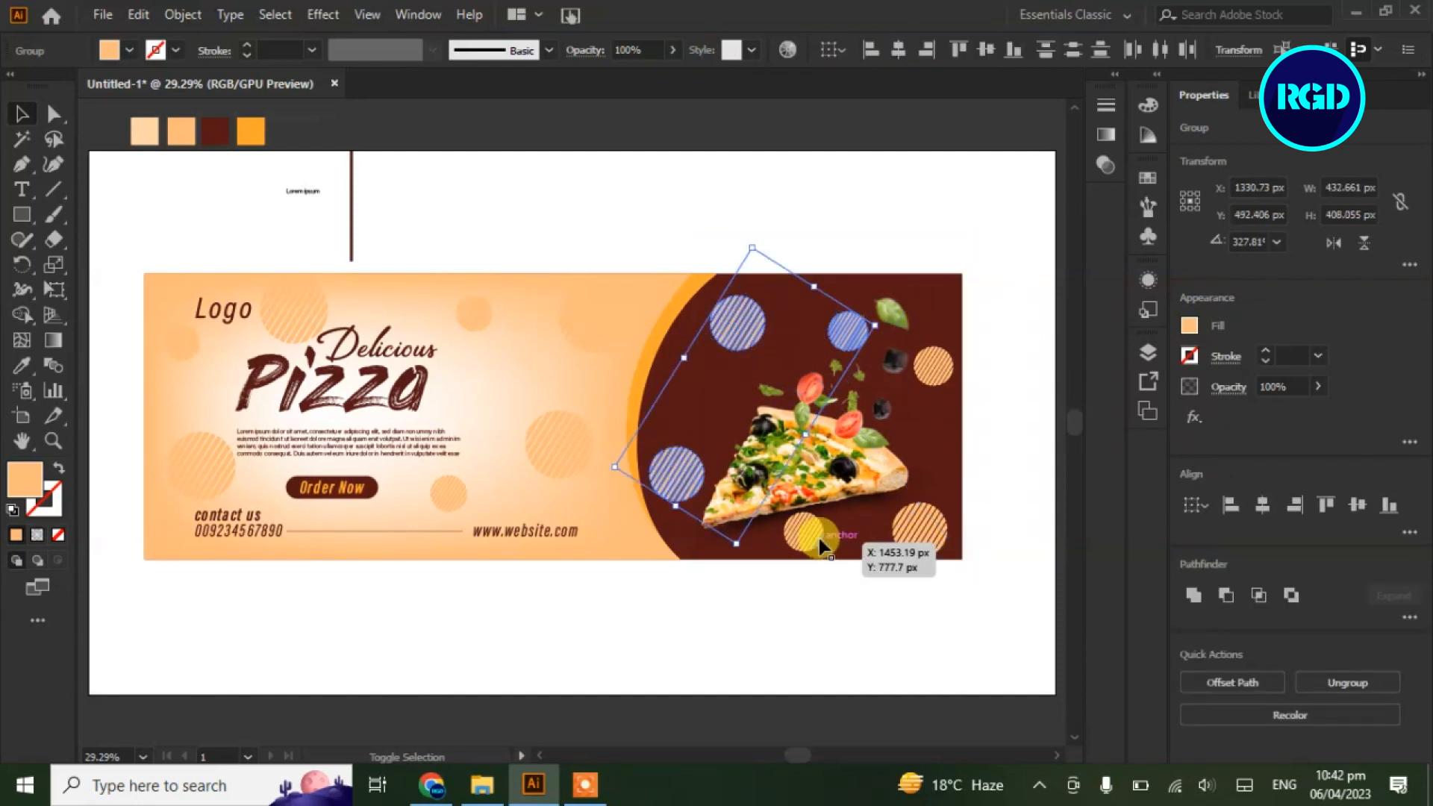
pyautogui.keyDown('shift'); pyautogui.click(920, 530); pyautogui.keyUp('shift')
pyautogui.keyDown('shift'); pyautogui.click(933, 366); pyautogui.keyUp('shift')
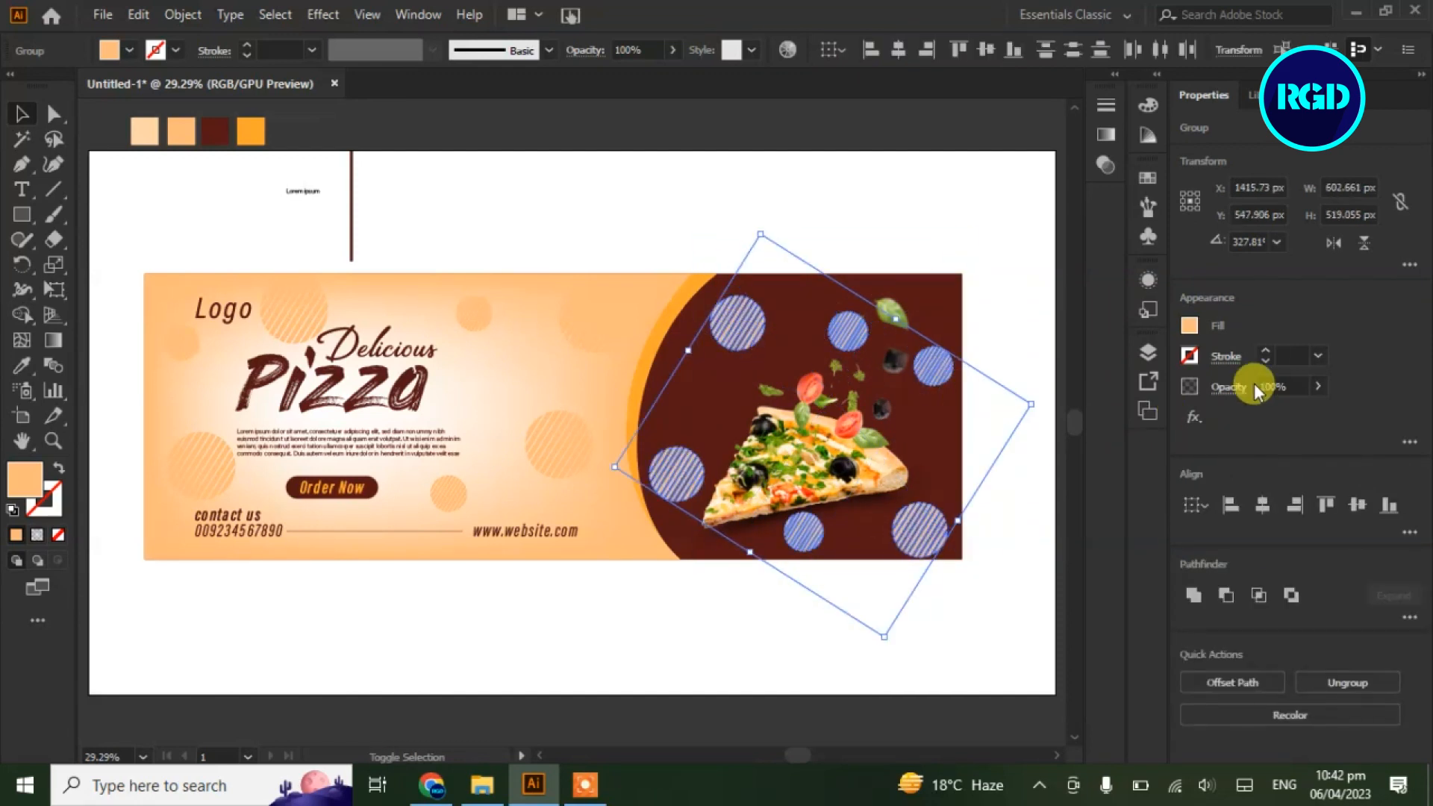
pyautogui.click(954, 224)
# Check the opacity of the striped circles near Logo and Order Now
pyautogui.click(296, 322)
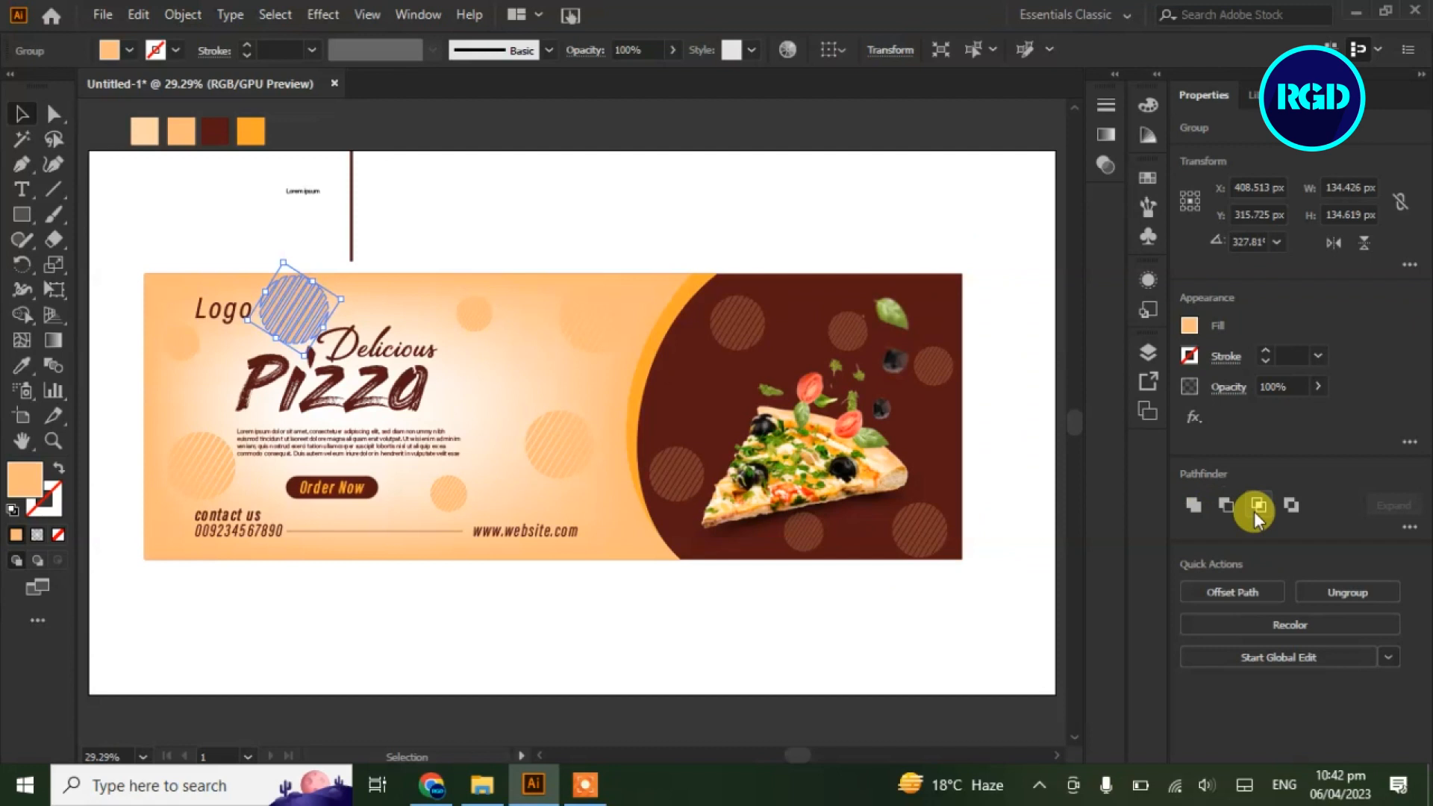
pyautogui.click(1319, 386)
pyautogui.click(603, 212)
pyautogui.click(448, 493)
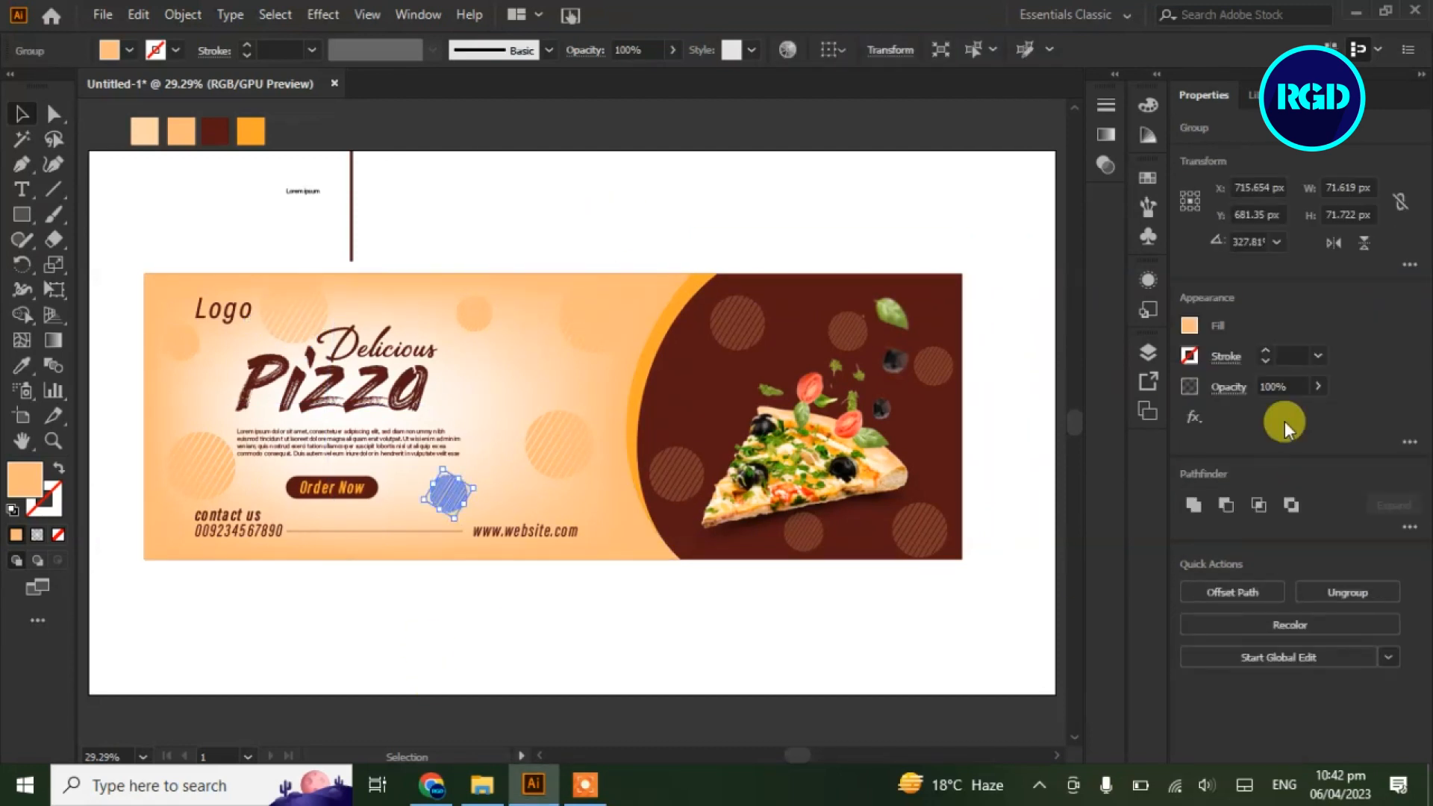
pyautogui.click(888, 199)
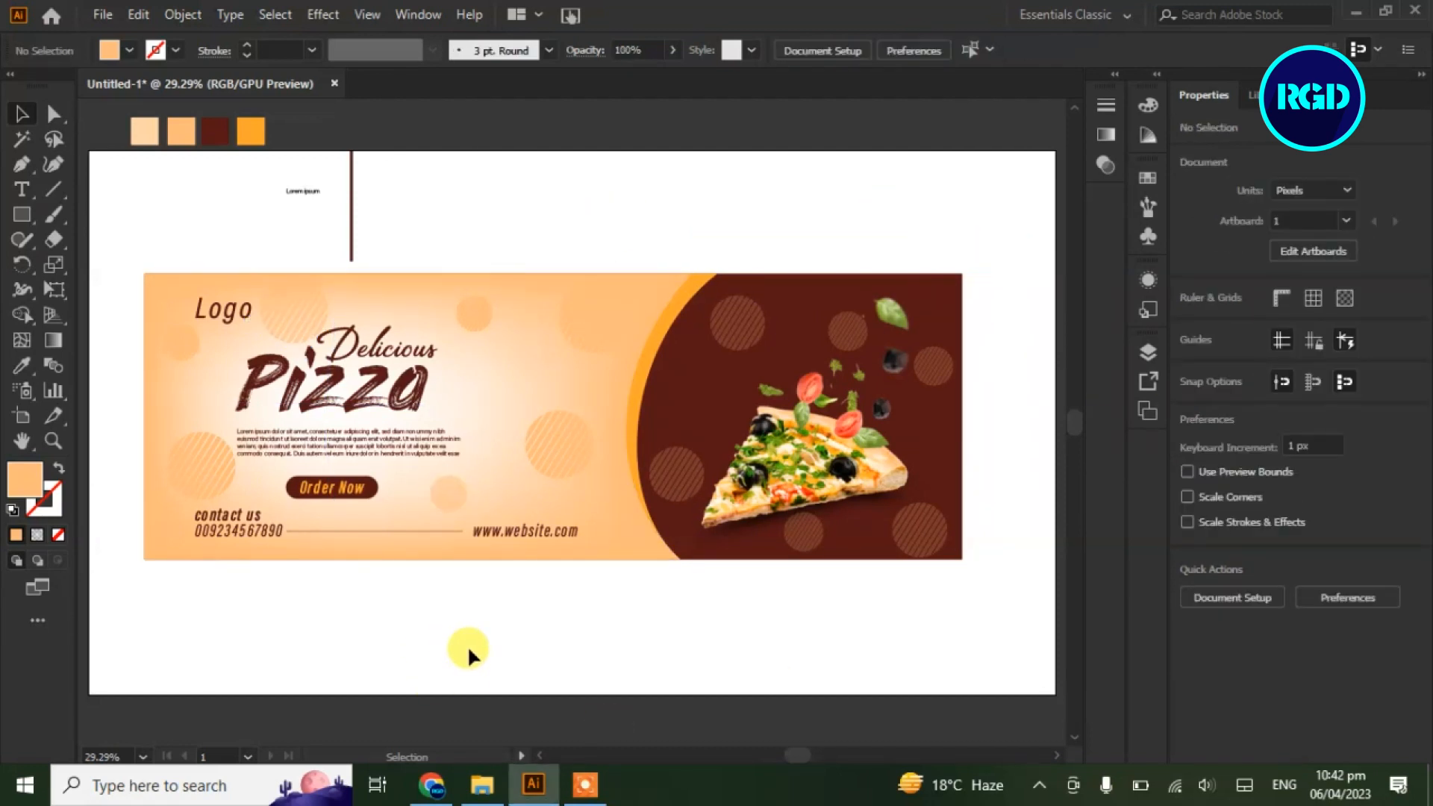
# Reposition the striped circles near Logo, the large circle and the small one above Delicious
pyautogui.moveTo(306, 305); pyautogui.dragTo(563, 204)
pyautogui.moveTo(367, 374); pyautogui.dragTo(305, 293)
pyautogui.click(291, 659)
pyautogui.moveTo(596, 326); pyautogui.dragTo(585, 341)
pyautogui.click(460, 654)
pyautogui.moveTo(473, 317); pyautogui.dragTo(496, 289)
pyautogui.click(441, 656)
pyautogui.click(455, 617)
# Rotate the lower striped circle to about 238° and move it beside the body text
pyautogui.moveTo(598, 352); pyautogui.dragTo(596, 350)
pyautogui.click(531, 611)
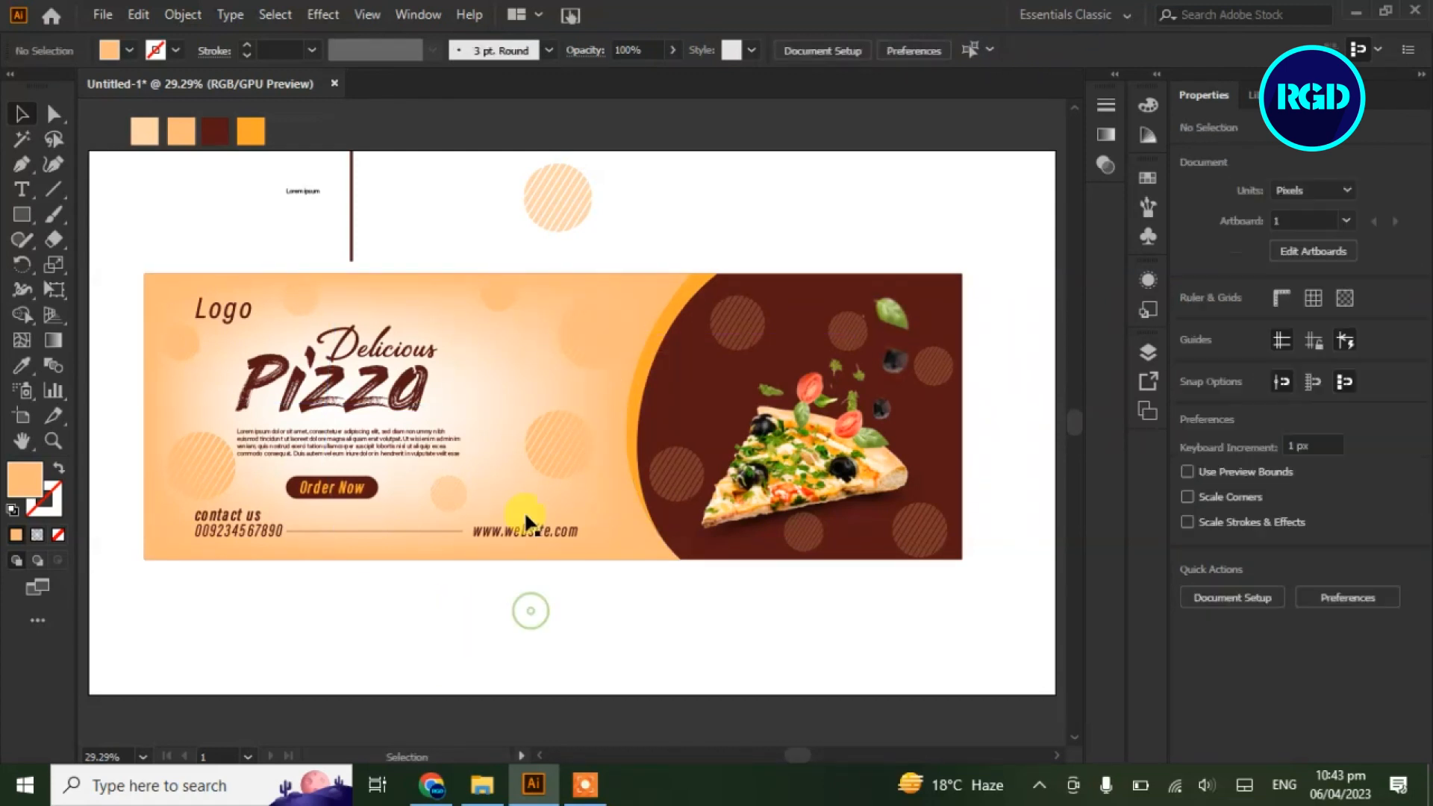
pyautogui.click(560, 457)
pyautogui.moveTo(609, 426); pyautogui.dragTo(582, 502)
pyautogui.click(548, 619)
pyautogui.moveTo(566, 444)
pyautogui.mouseDown()
pyautogui.moveTo(576, 452)
pyautogui.moveTo(540, 430)
pyautogui.mouseUp()
pyautogui.click(598, 636)
# Fade the lower-left circle to 67% opacity and delete the leftover items above the banner
pyautogui.click(1317, 386)
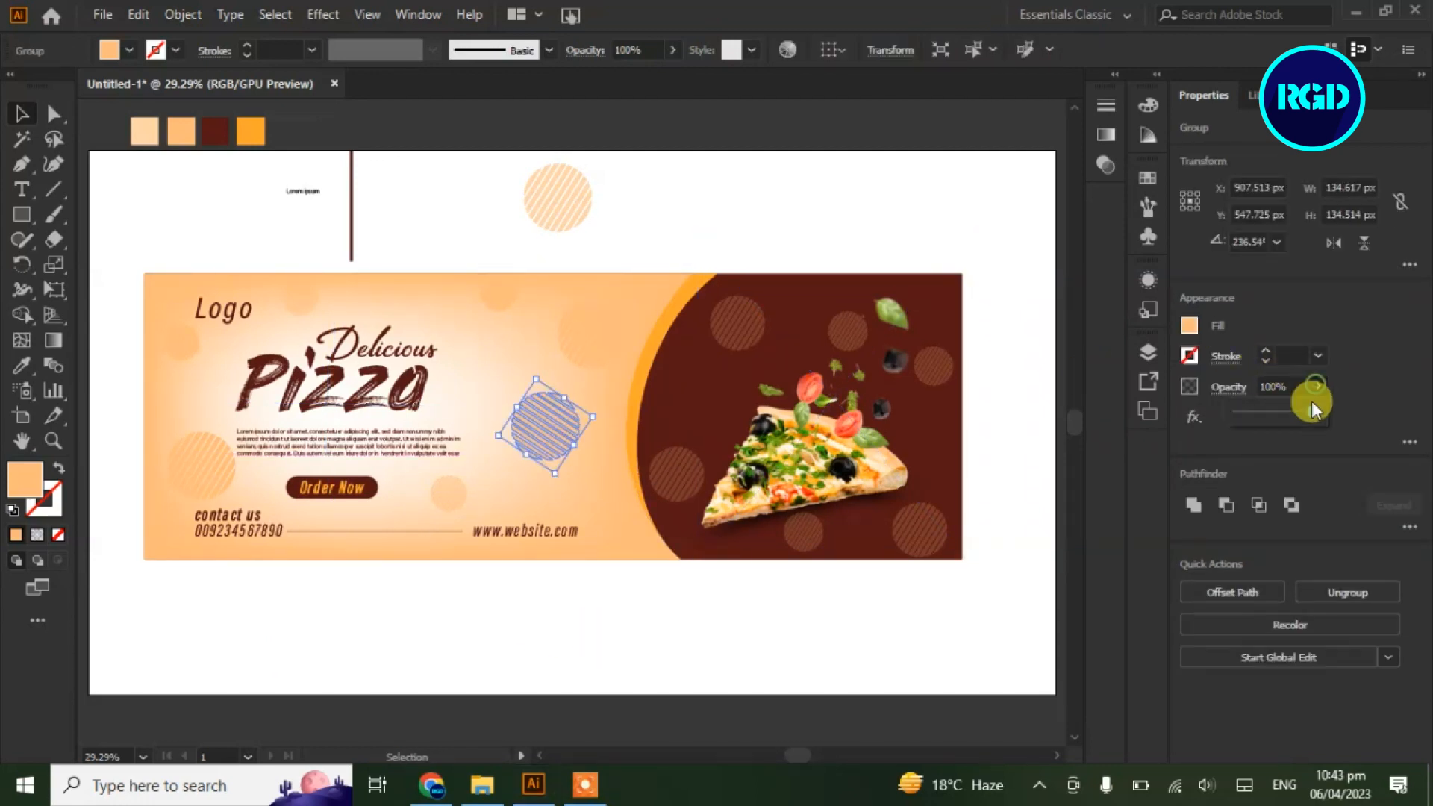
pyautogui.click(732, 627)
pyautogui.click(200, 463)
pyautogui.click(1318, 386)
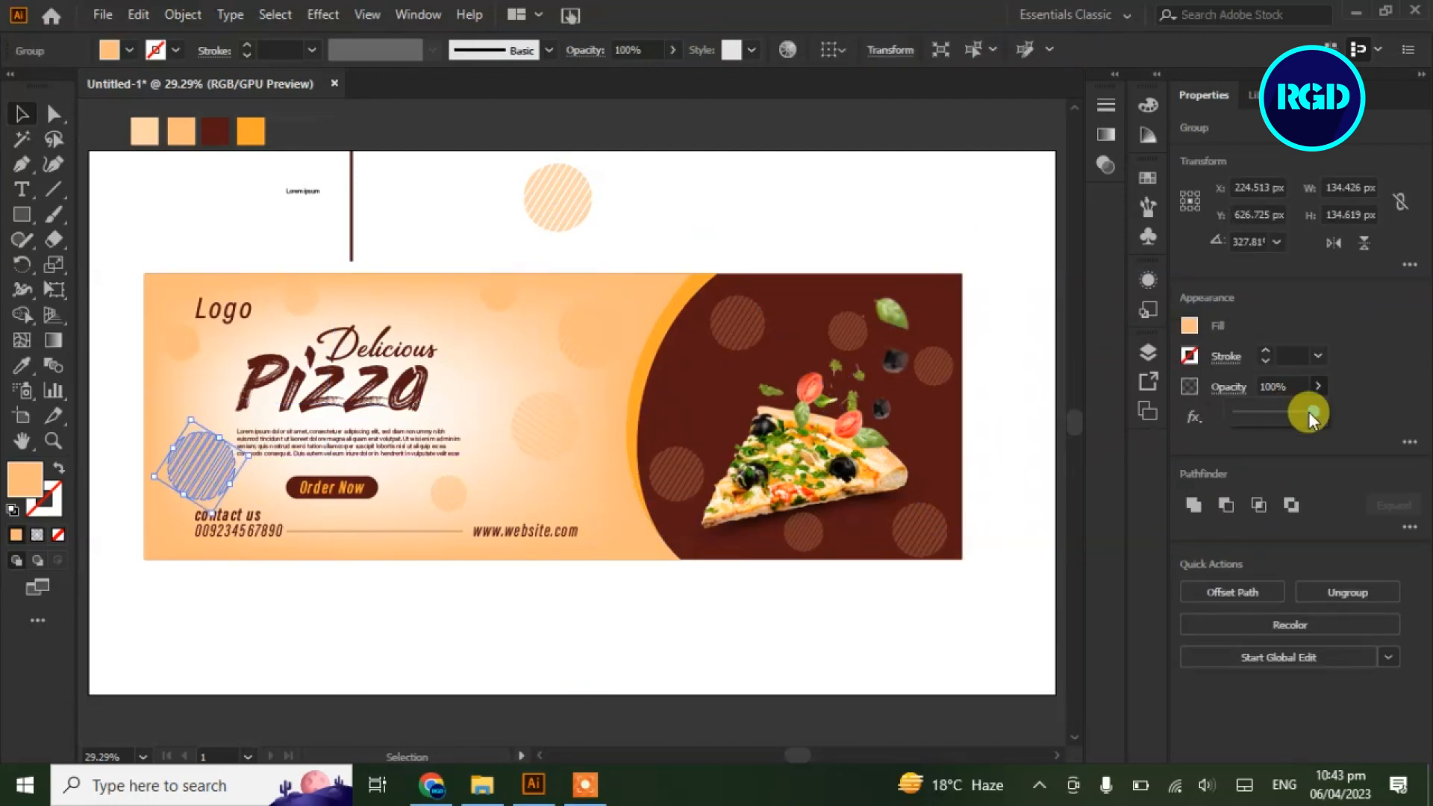
pyautogui.click(836, 638)
pyautogui.moveTo(642, 138); pyautogui.dragTo(240, 239)
pyautogui.press('Delete')
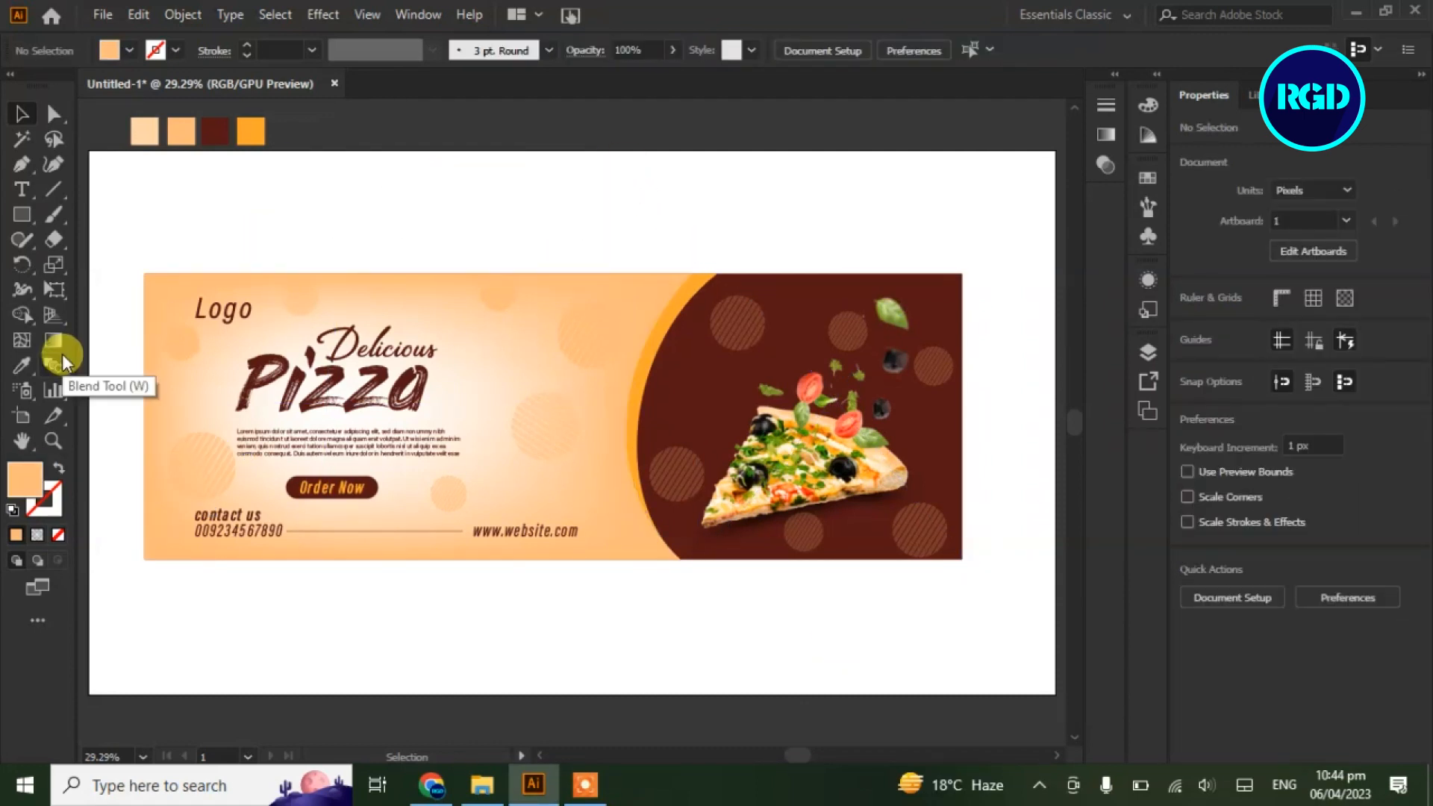
# Draw a banner-size rectangle, hide it in Layers, and group all the banner artwork
pyautogui.press('m')
pyautogui.moveTo(145, 274); pyautogui.dragTo(961, 565)
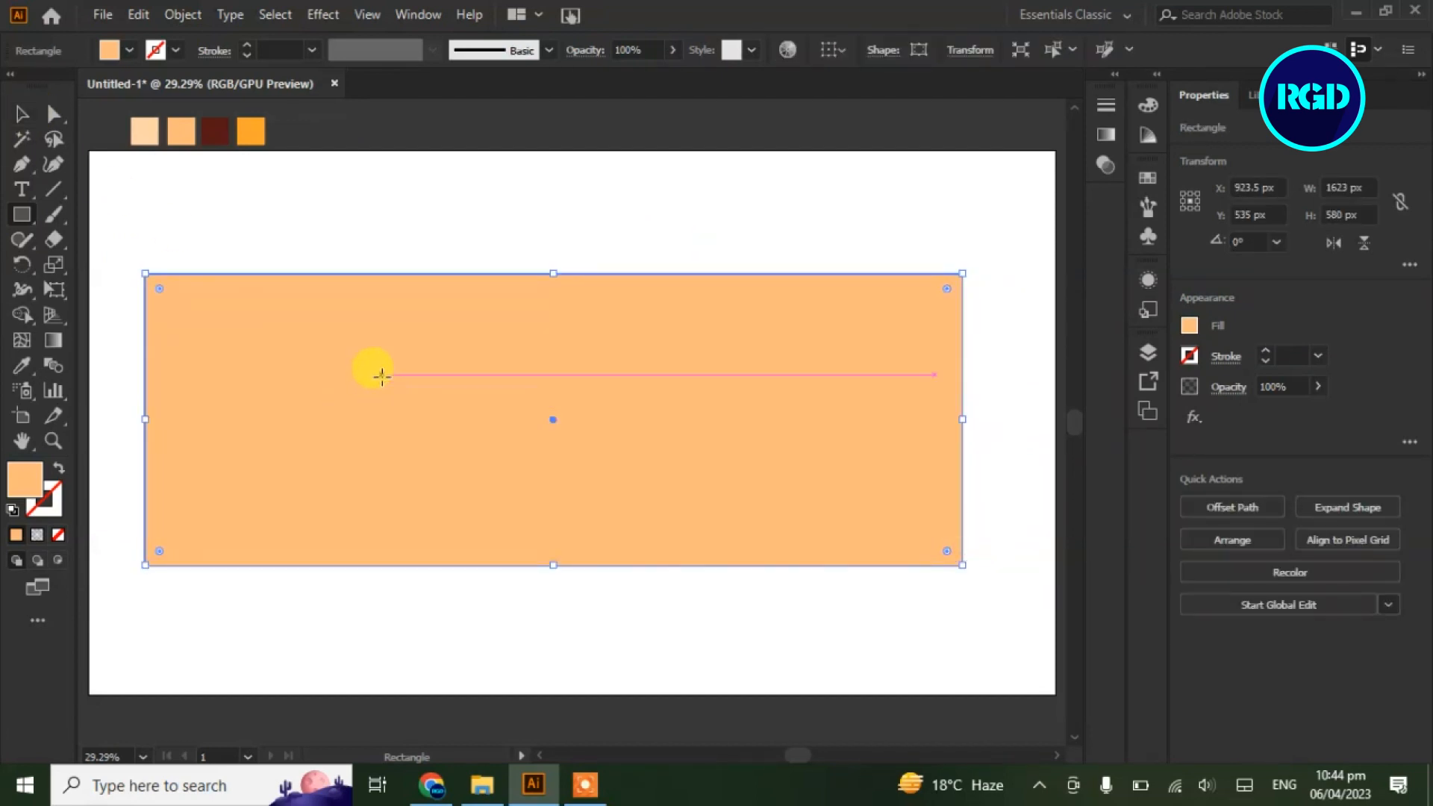
pyautogui.click(21, 114)
pyautogui.click(1148, 352)
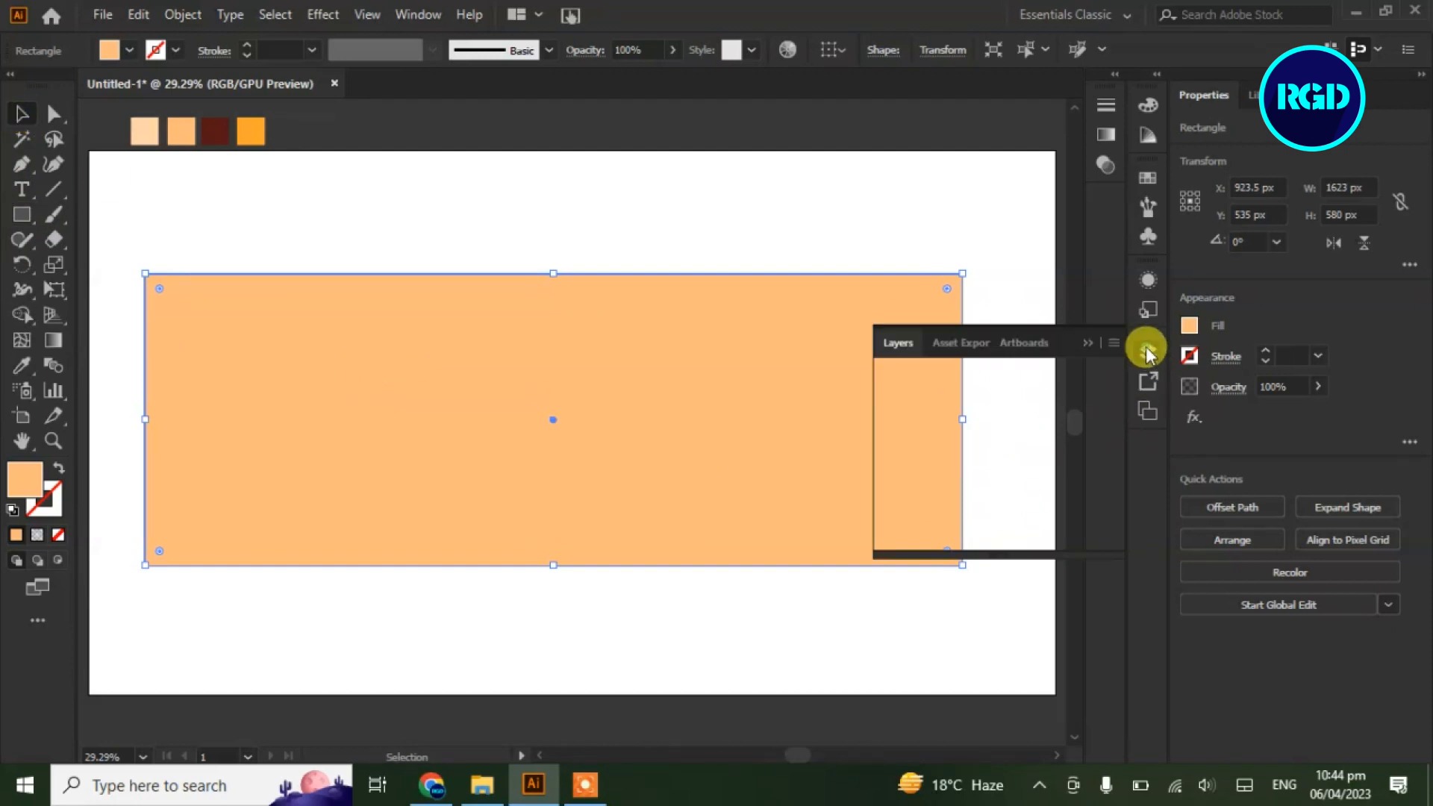
pyautogui.click(890, 396)
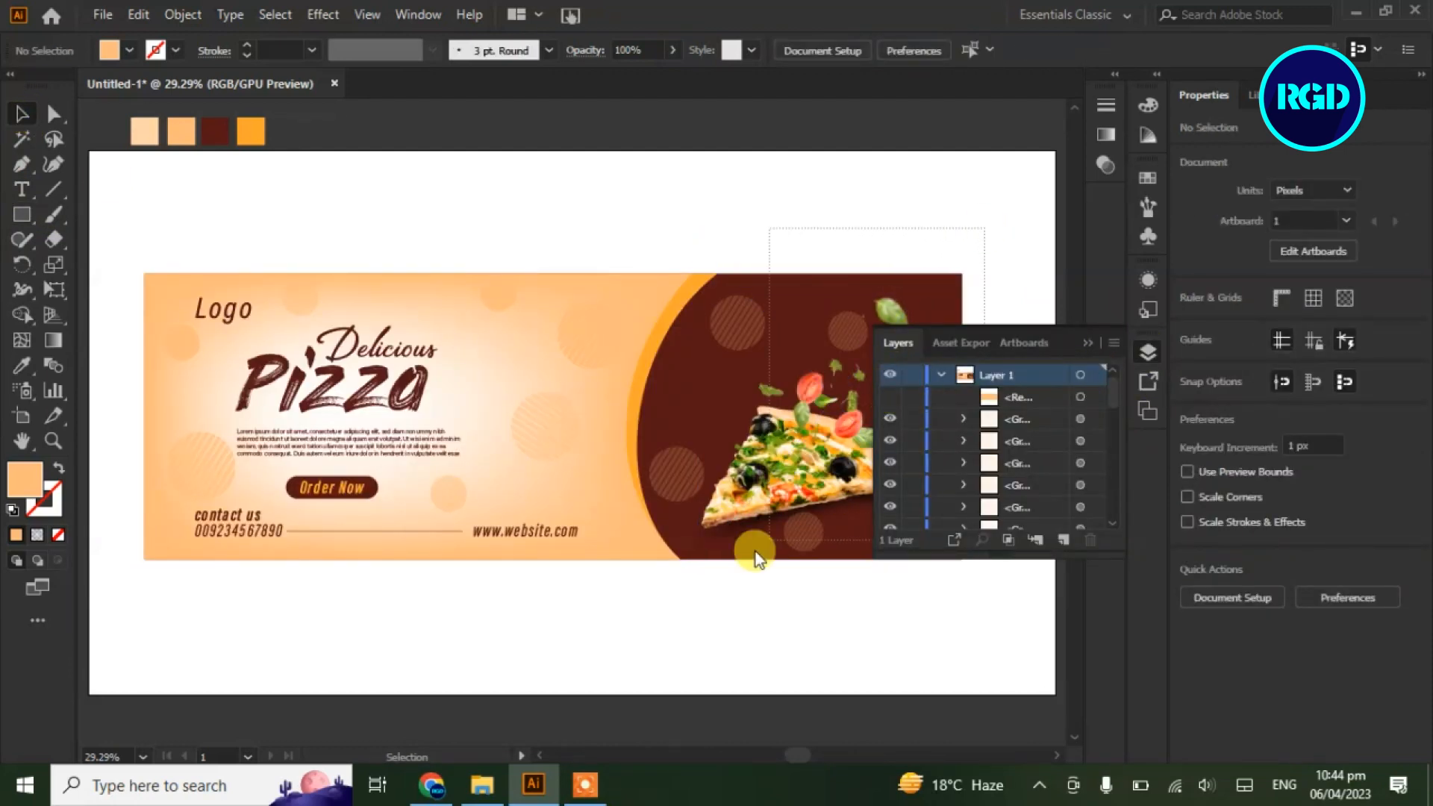
pyautogui.moveTo(141, 595); pyautogui.dragTo(436, 371)
pyautogui.rightClick(453, 370)
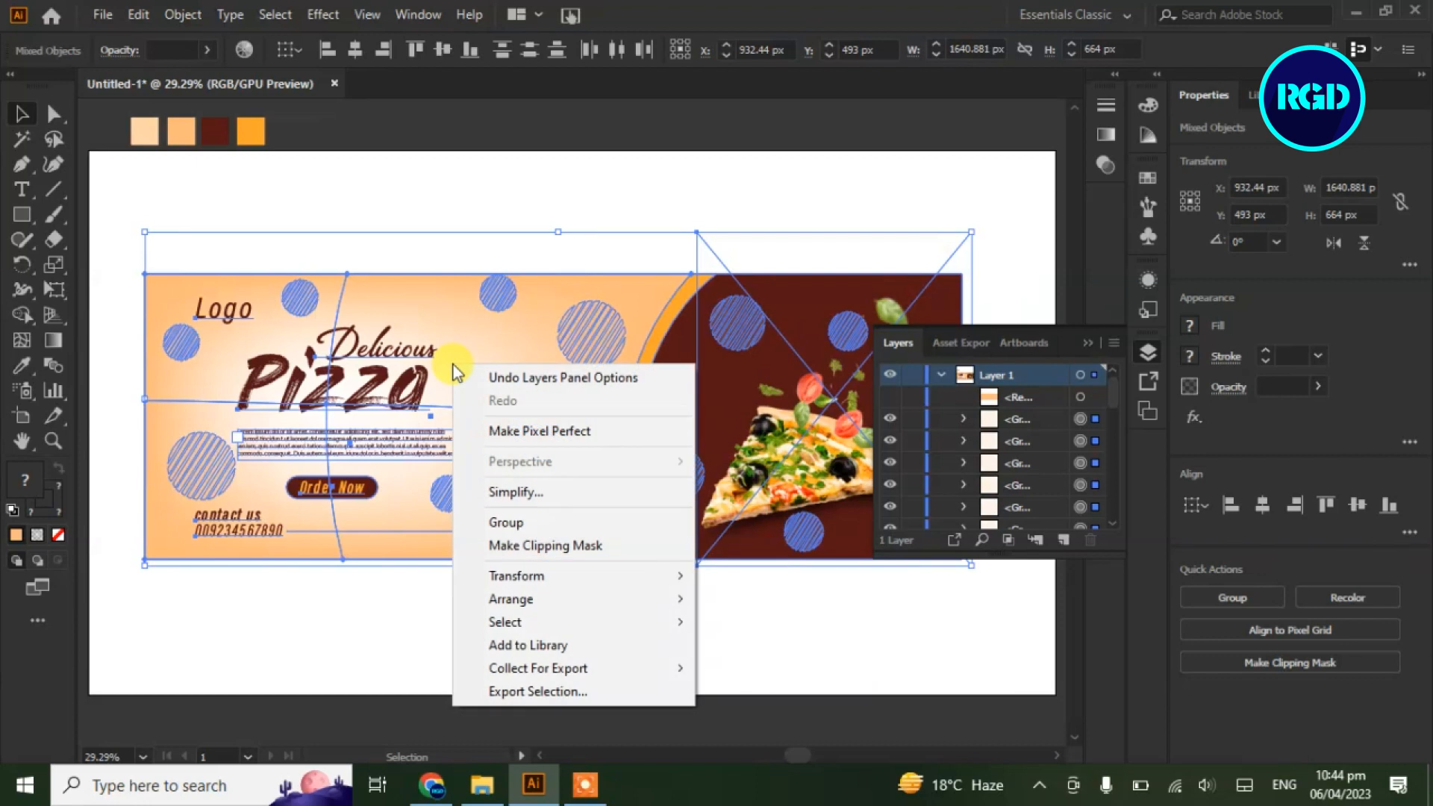
pyautogui.click(504, 522)
pyautogui.click(519, 624)
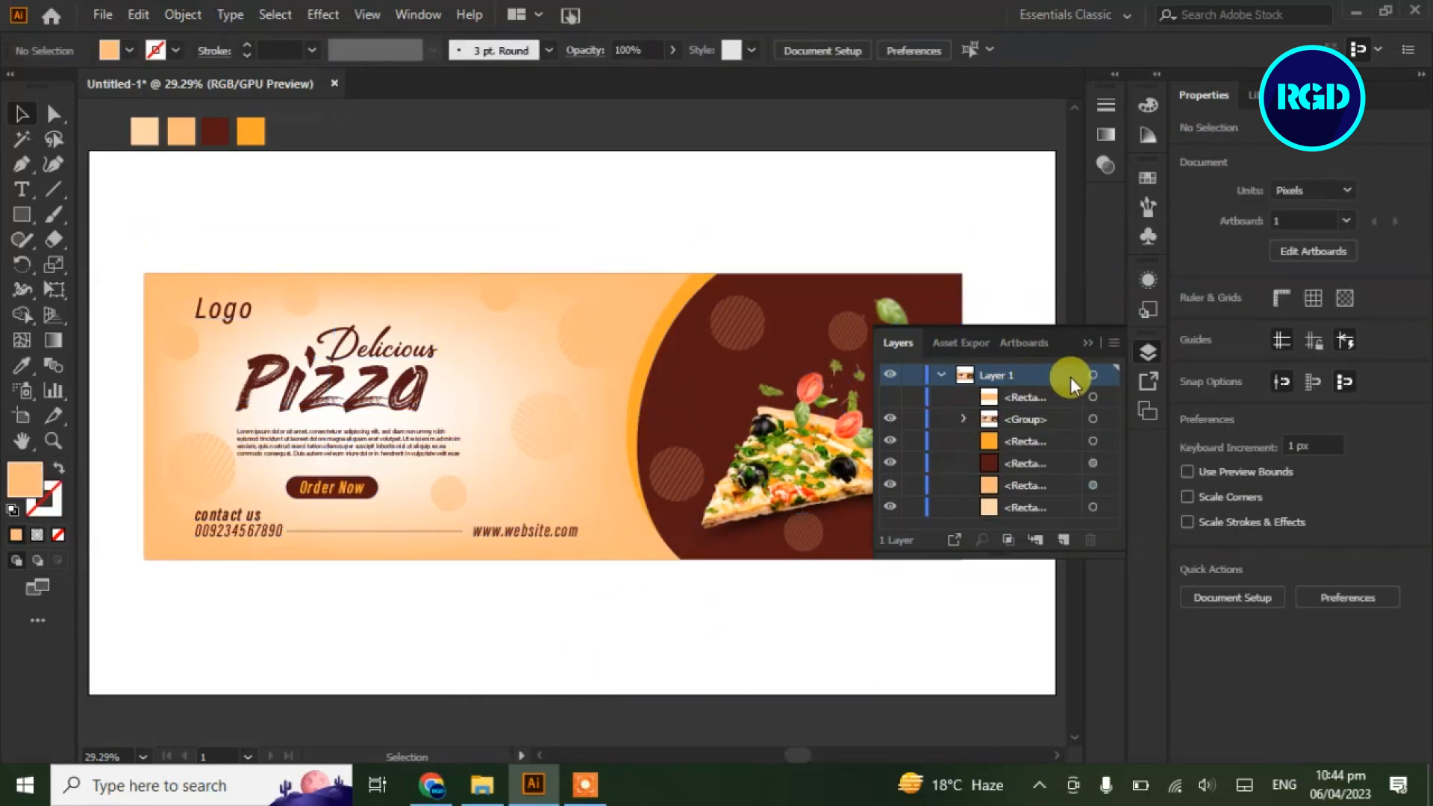
# Show the rectangle again and make a clipping mask from it and the banner group
pyautogui.click(890, 396)
pyautogui.moveTo(757, 212); pyautogui.dragTo(430, 528)
pyautogui.rightClick(458, 348)
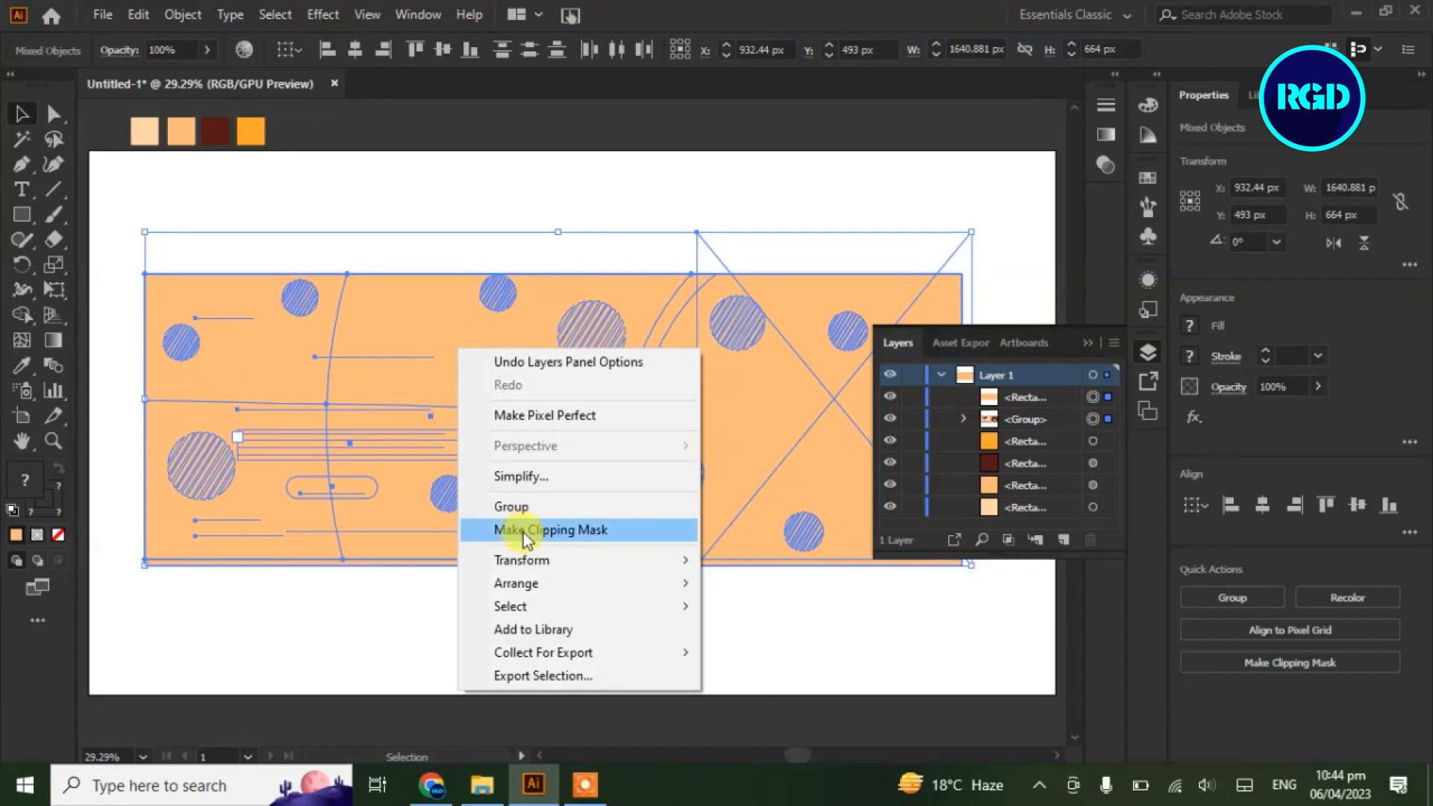
pyautogui.click(523, 534)
pyautogui.click(1088, 345)
pyautogui.click(611, 630)
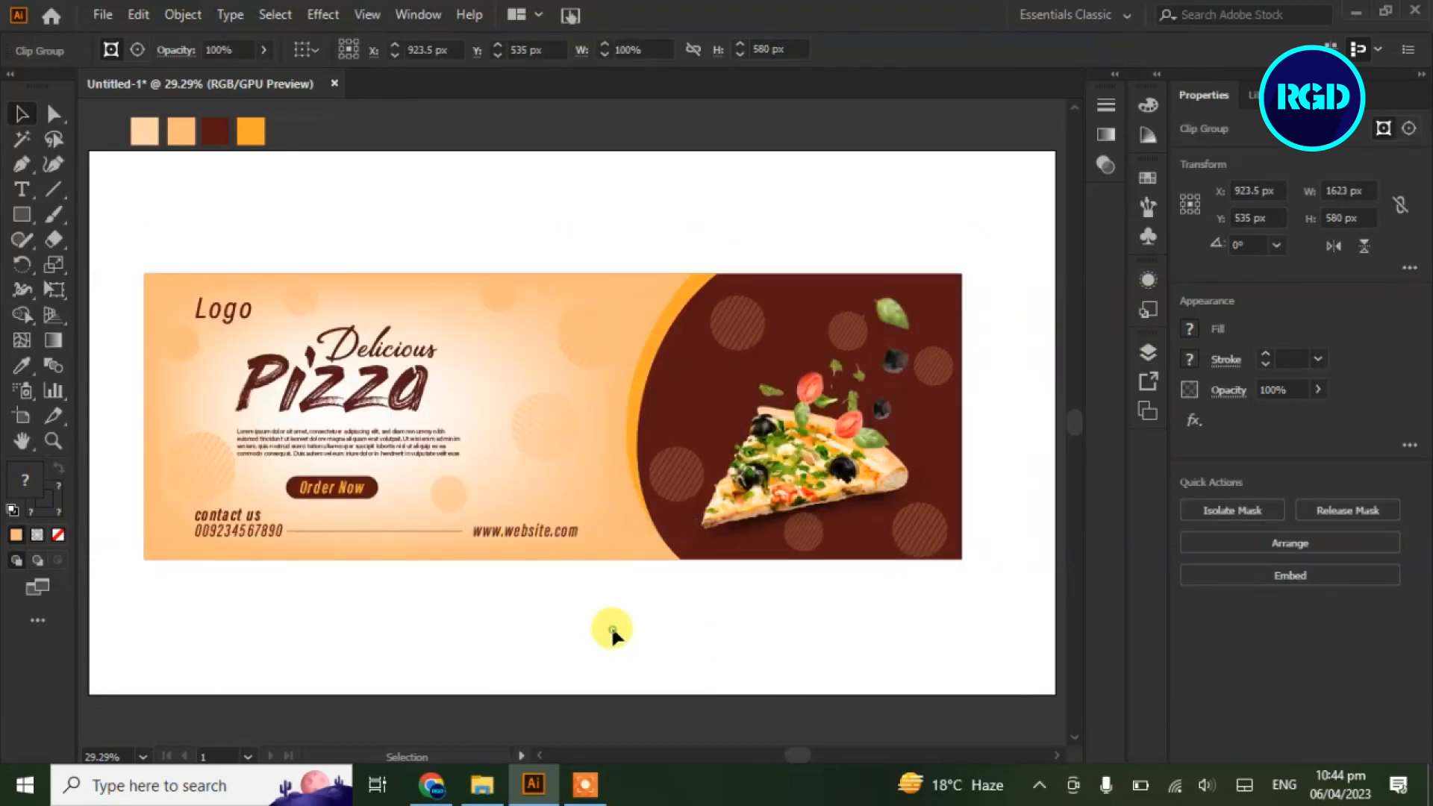
# Draw a 1920 × 1080 px rectangle in the lightest peach swatch and send it to back
pyautogui.click(600, 493)
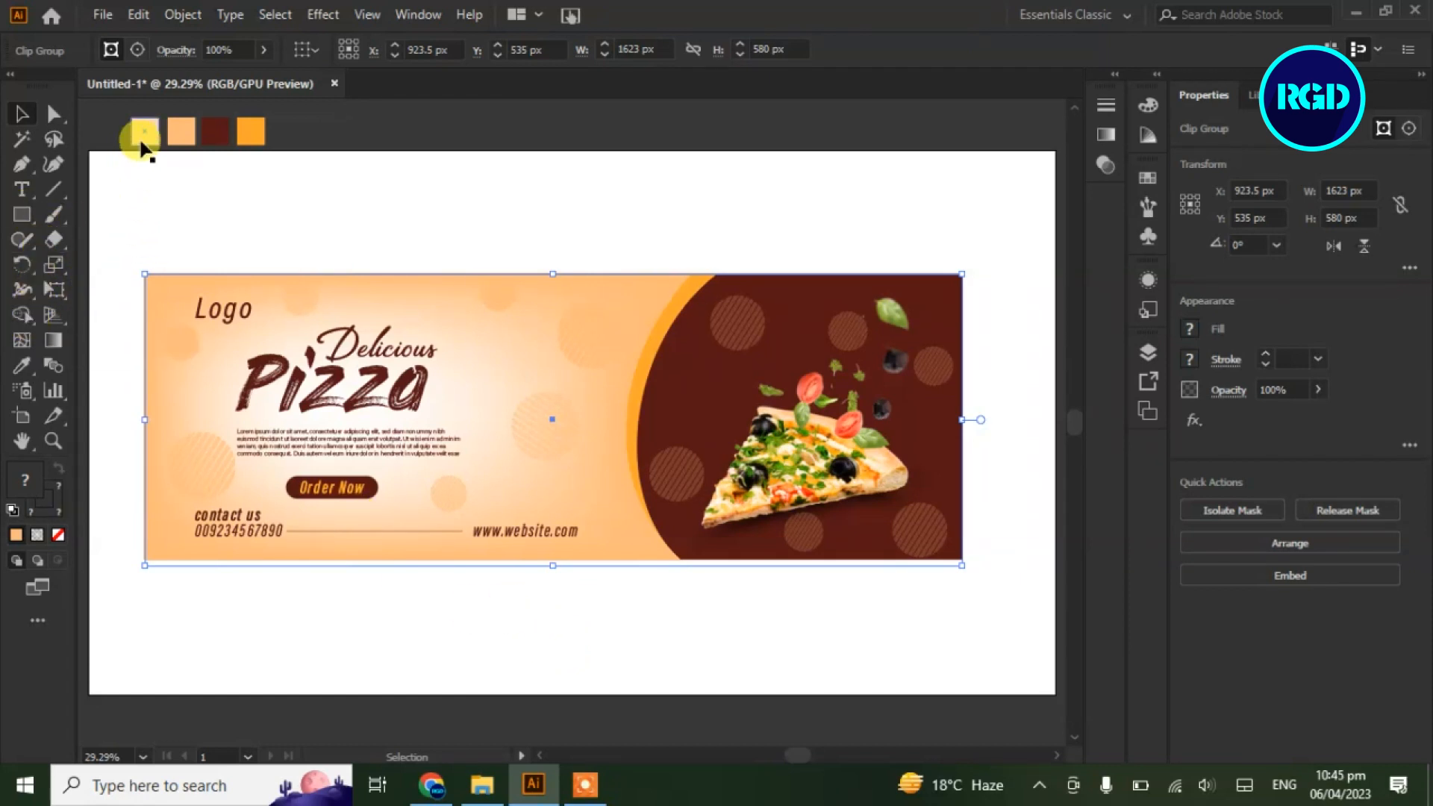
pyautogui.click(22, 216)
pyautogui.moveTo(90, 151); pyautogui.dragTo(1055, 695)
pyautogui.click(25, 363)
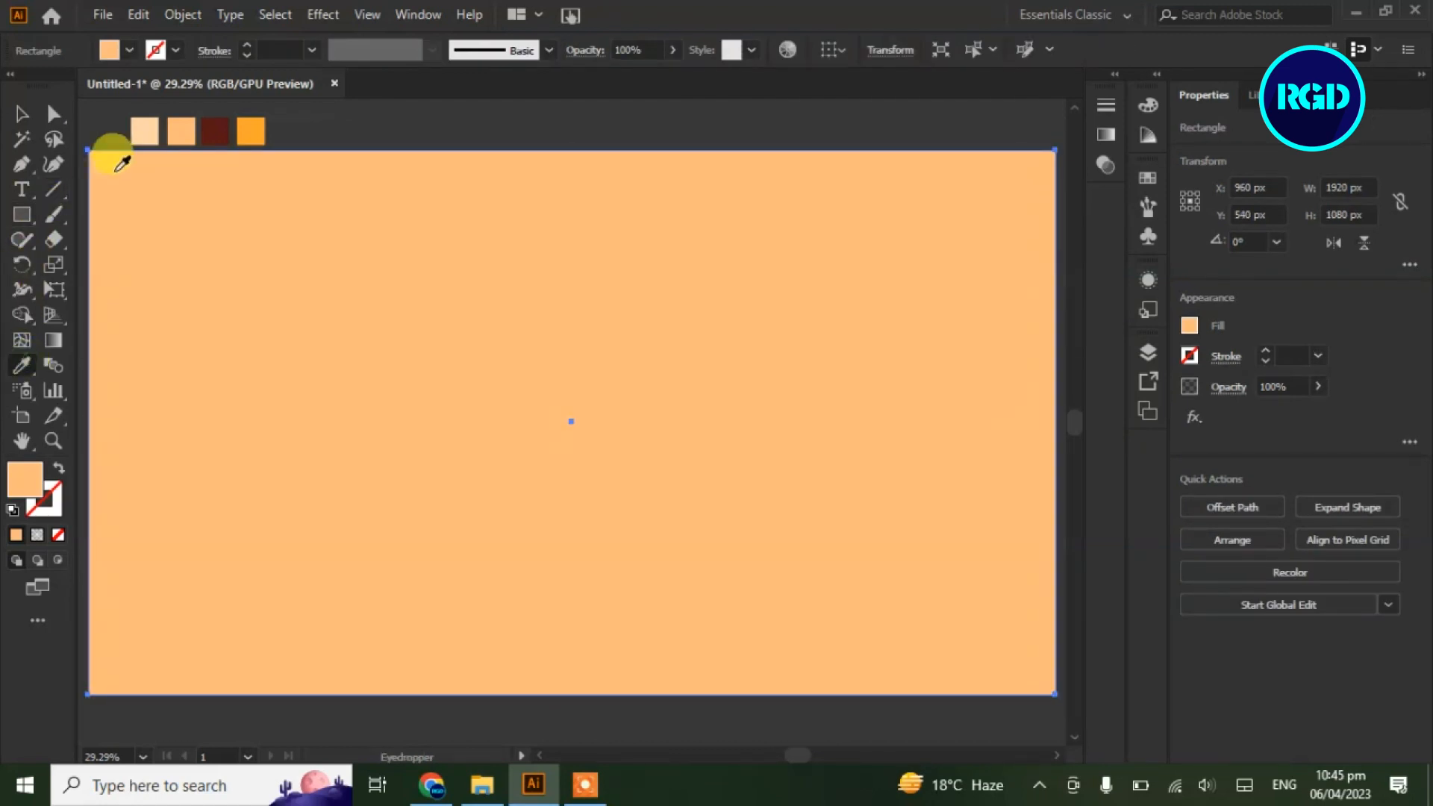
pyautogui.click(140, 129)
pyautogui.click(18, 116)
pyautogui.rightClick(270, 352)
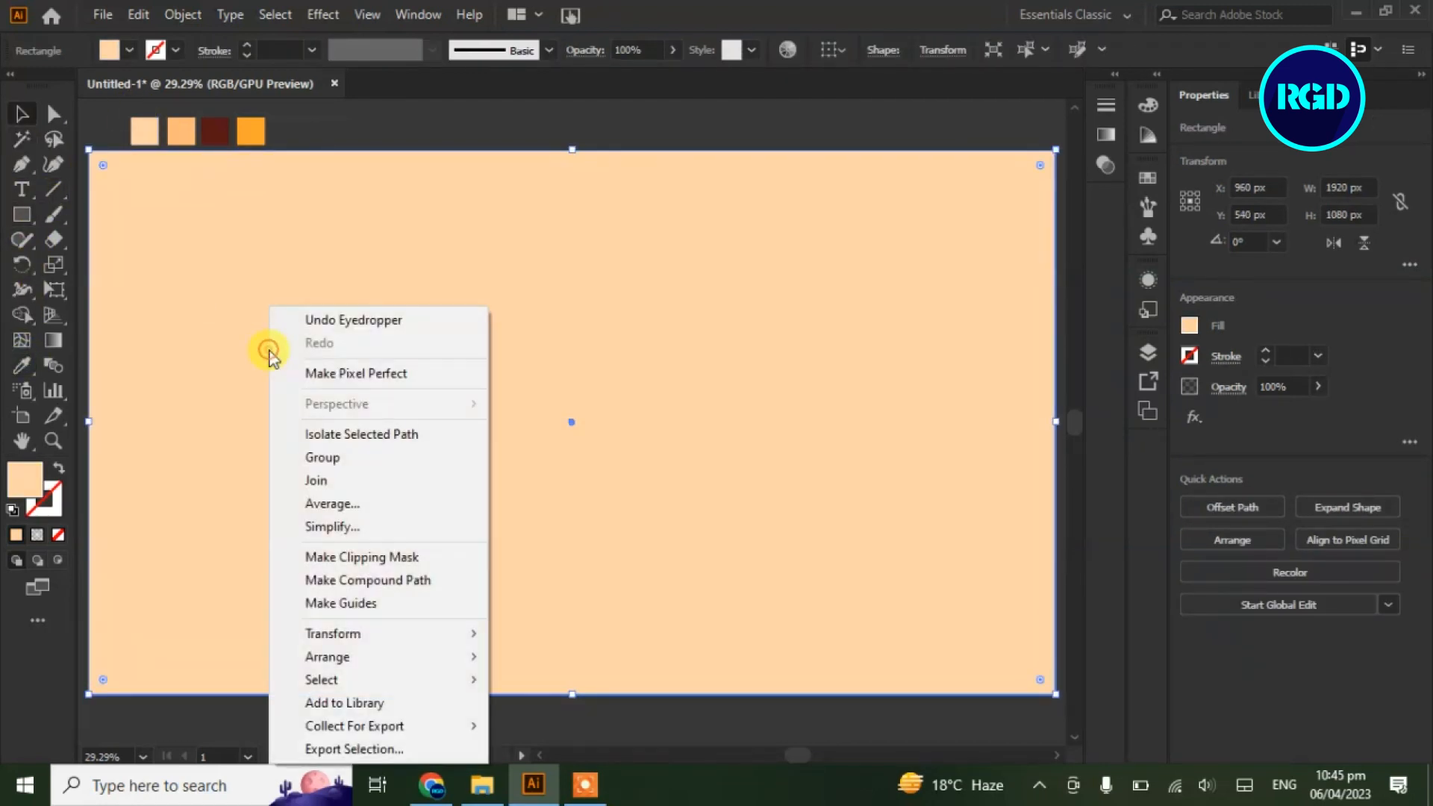
pyautogui.moveTo(391, 636)
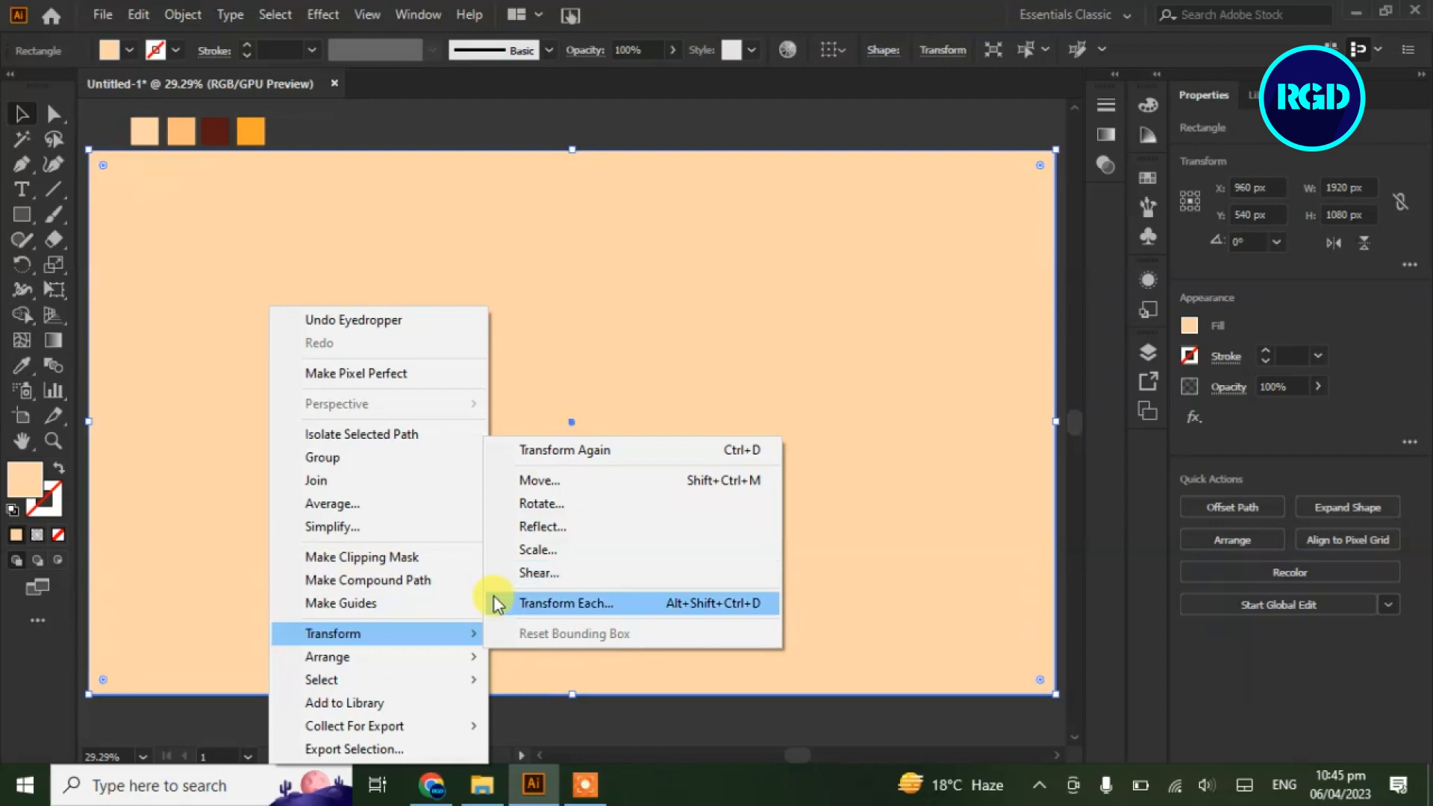
pyautogui.moveTo(416, 662)
pyautogui.click(602, 726)
pyautogui.click(585, 708)
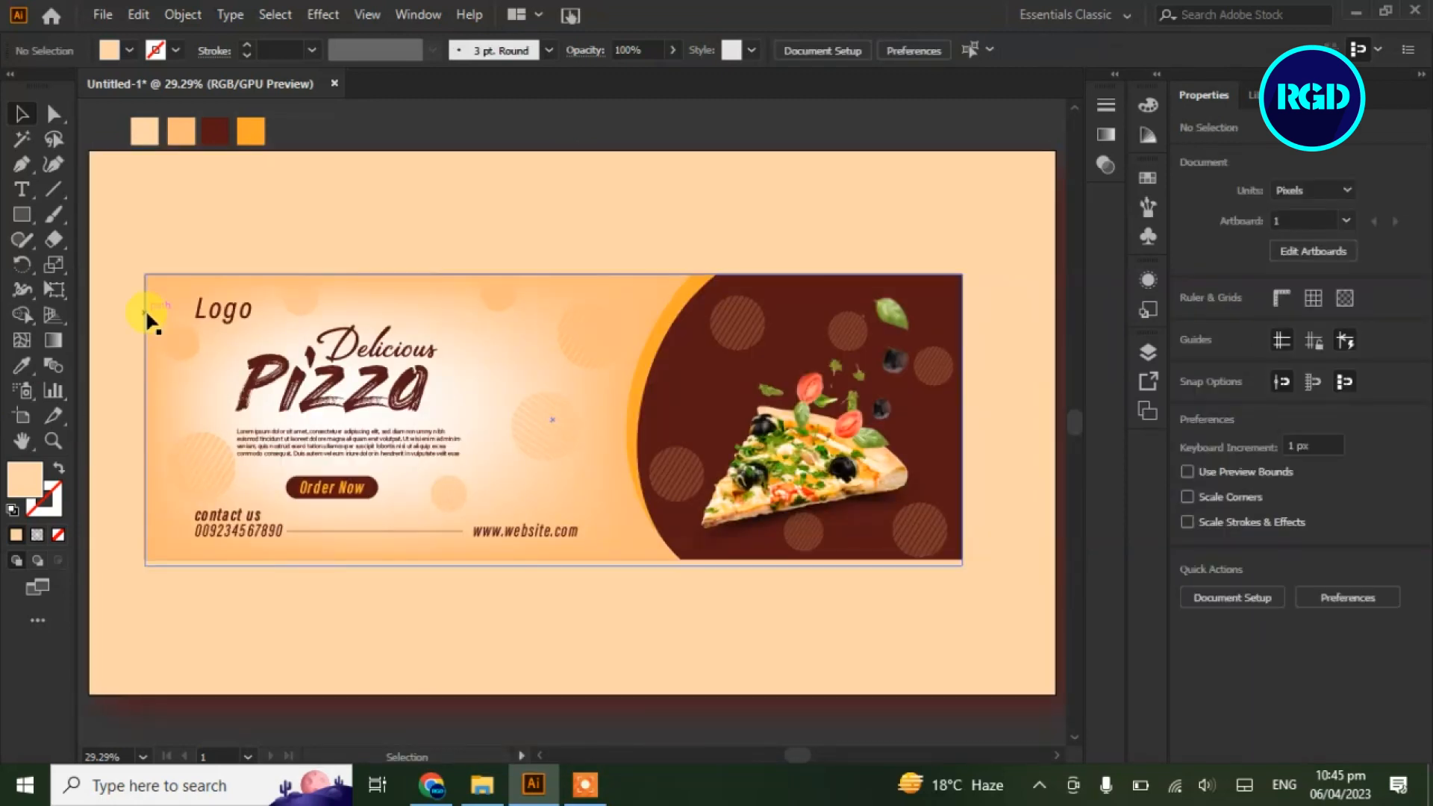
# Give the banner a soft Multiply drop shadow at 75% opacity with 26 px blur
pyautogui.click(147, 320)
pyautogui.click(322, 14)
pyautogui.moveTo(486, 252)
pyautogui.click(633, 257)
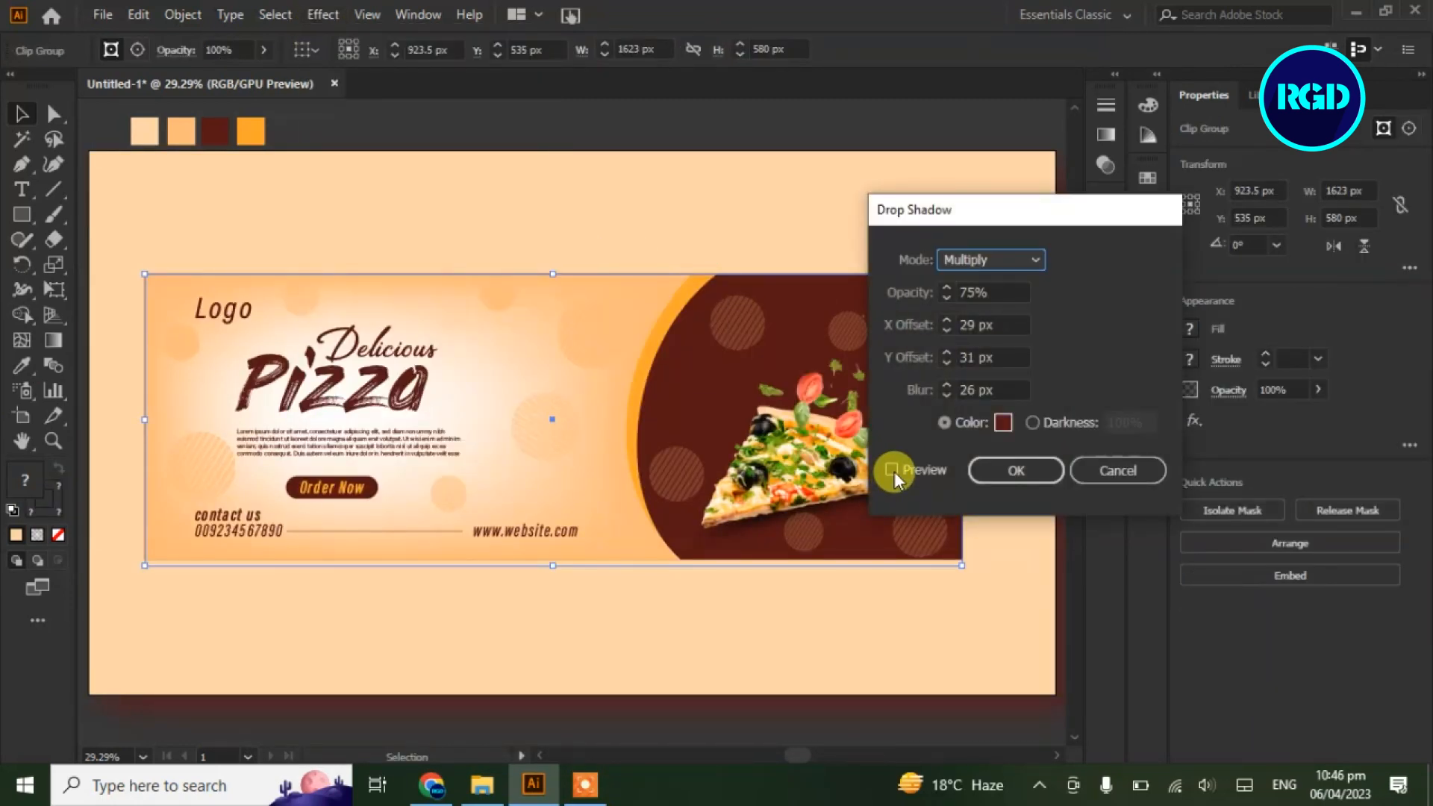
pyautogui.click(892, 470)
pyautogui.click(1001, 465)
pyautogui.click(922, 122)
# Centre the banner horizontally on the peach background rectangle
pyautogui.click(930, 185)
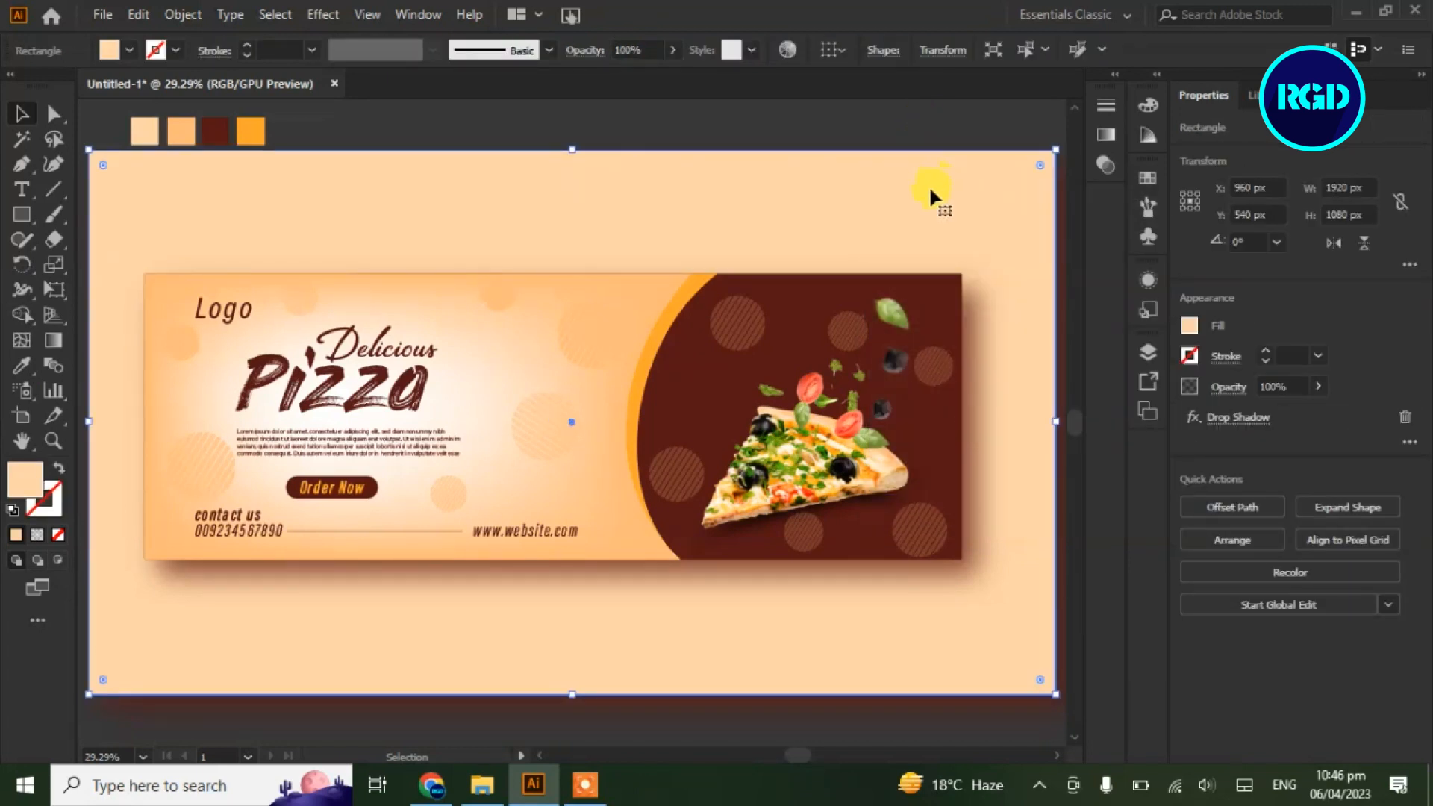
pyautogui.click(710, 120)
pyautogui.click(776, 280)
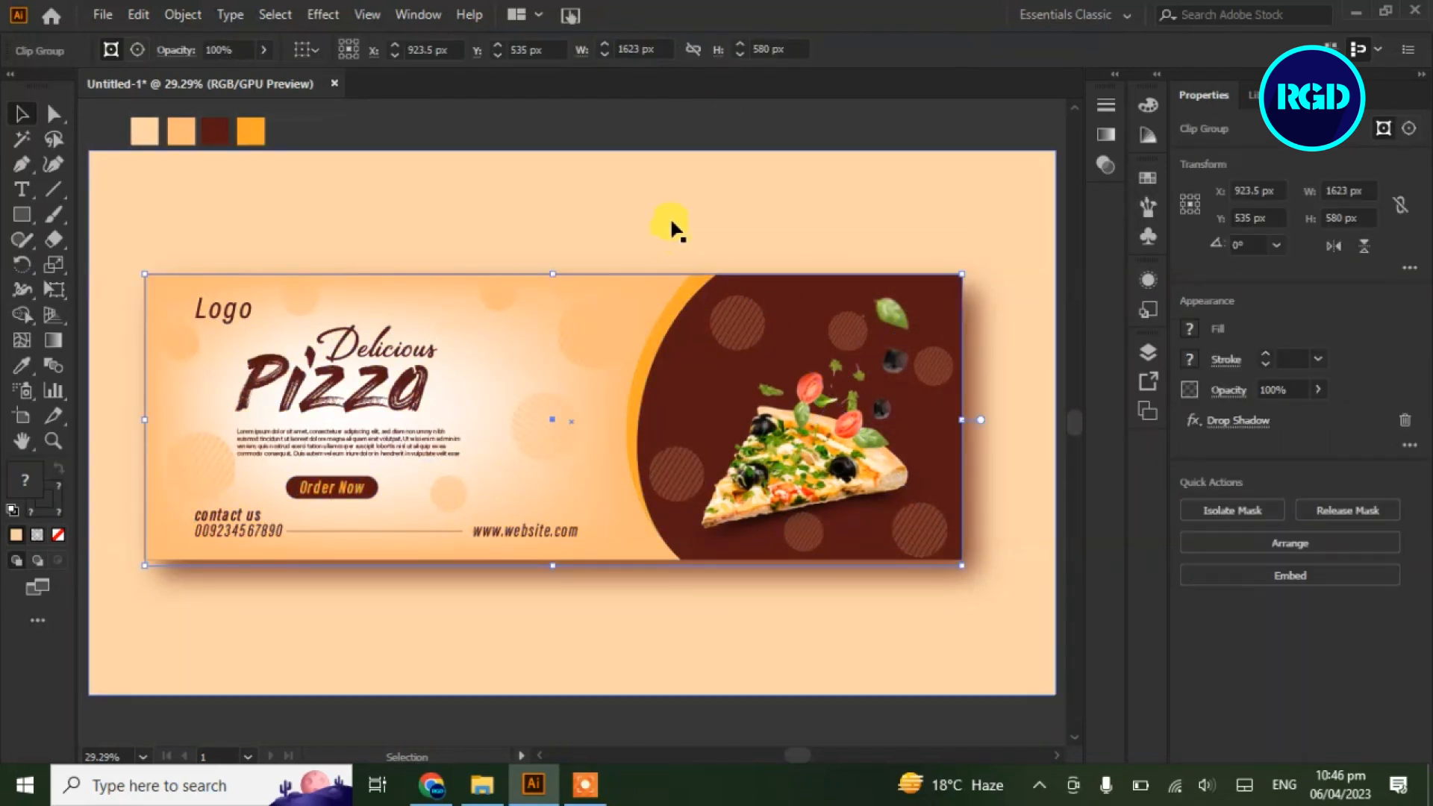
pyautogui.keyDown('shift'); pyautogui.click(670, 224); pyautogui.keyUp('shift')
pyautogui.click(357, 50)
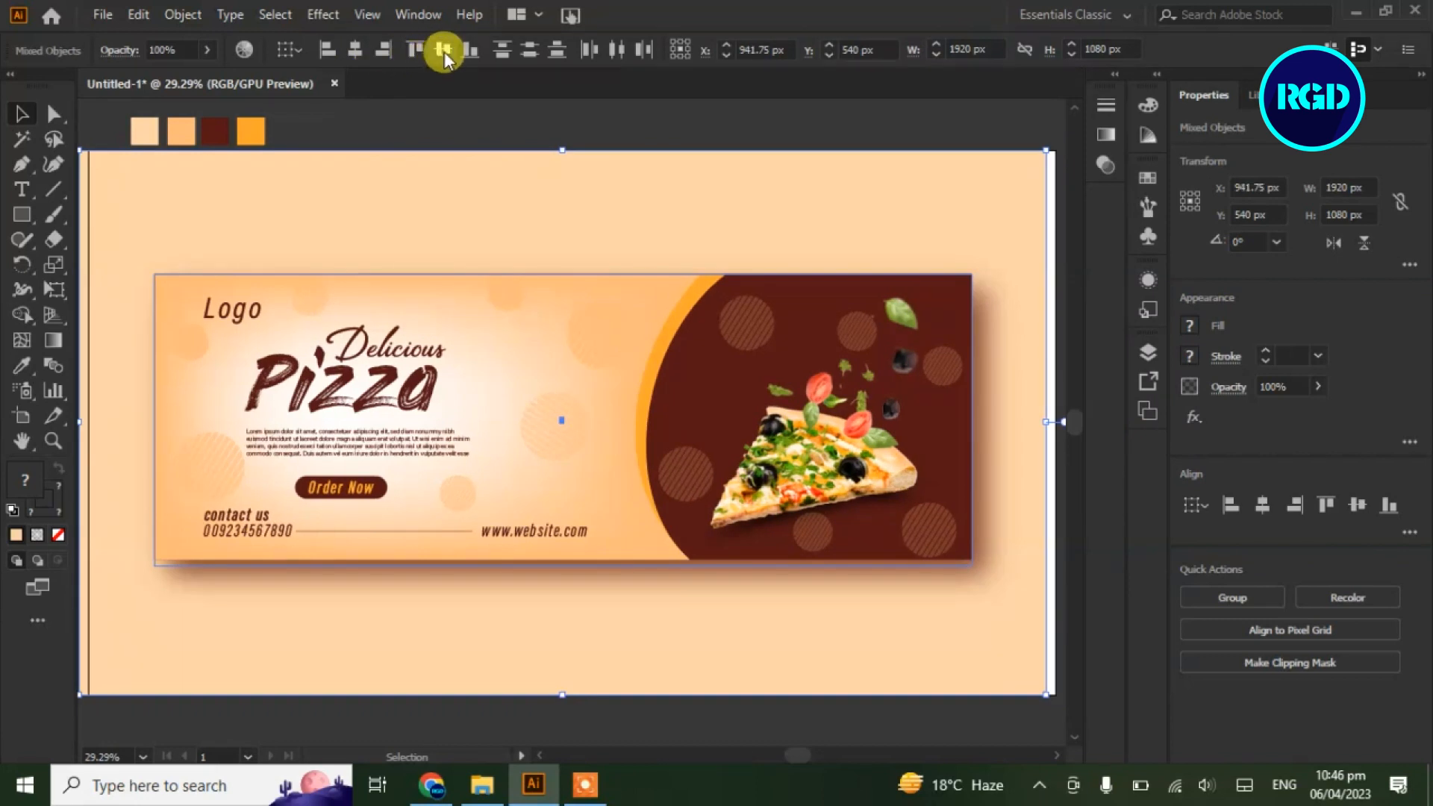
pyautogui.click(402, 128)
# Nudge the background rectangle slightly, then delete the colour swatches above the artboard
pyautogui.click(170, 238)
pyautogui.moveTo(171, 232); pyautogui.dragTo(185, 231)
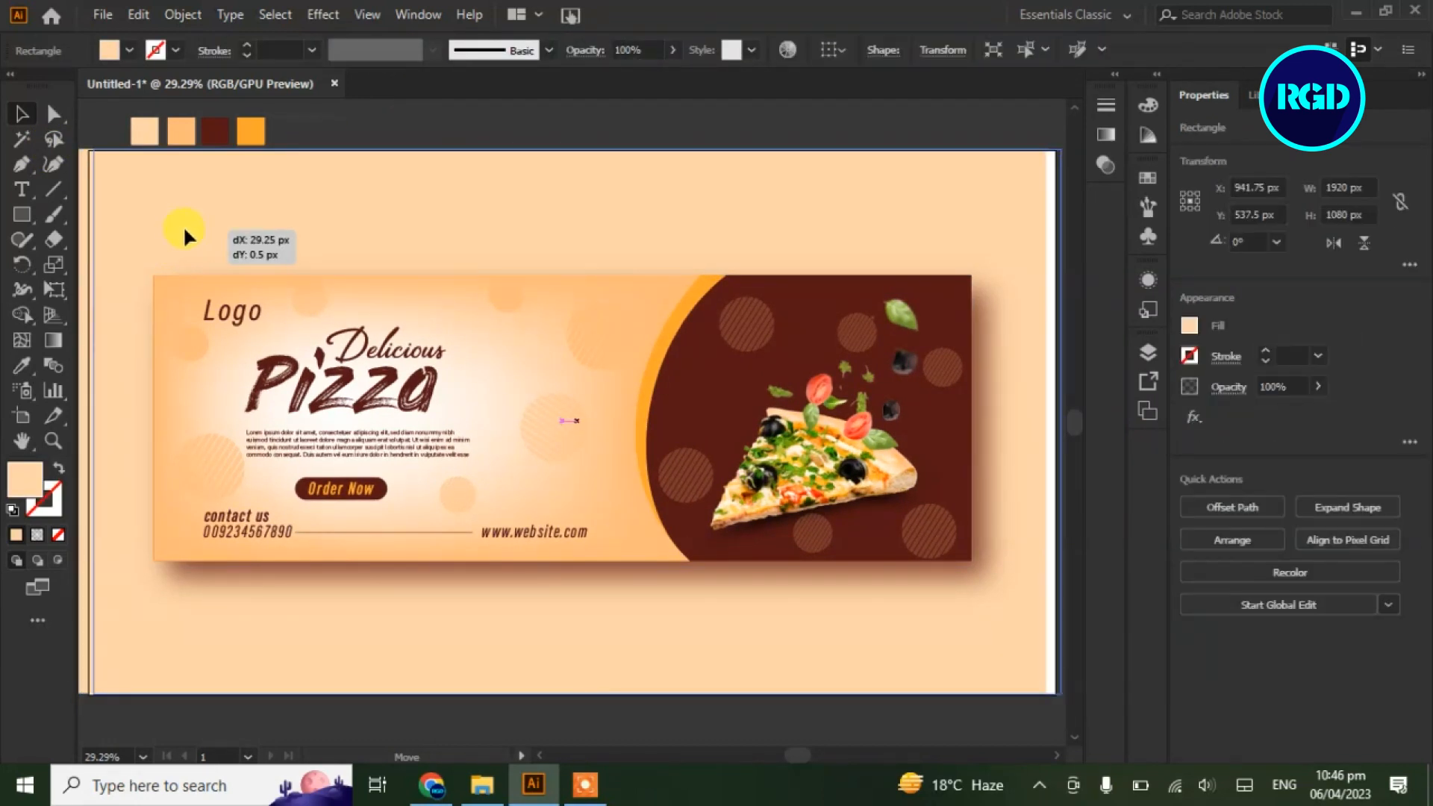
pyautogui.click(676, 135)
pyautogui.click(125, 150)
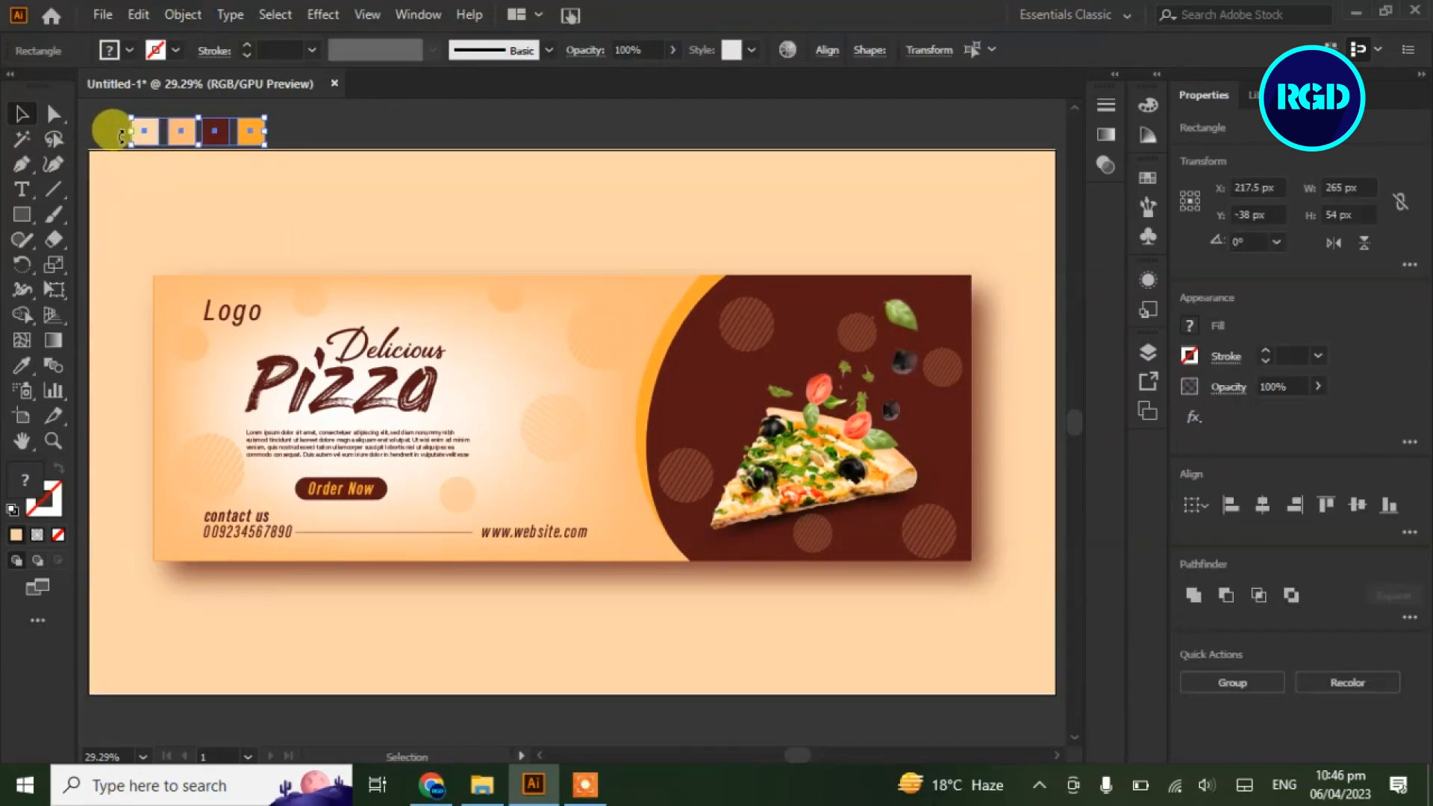
pyautogui.press('Delete')
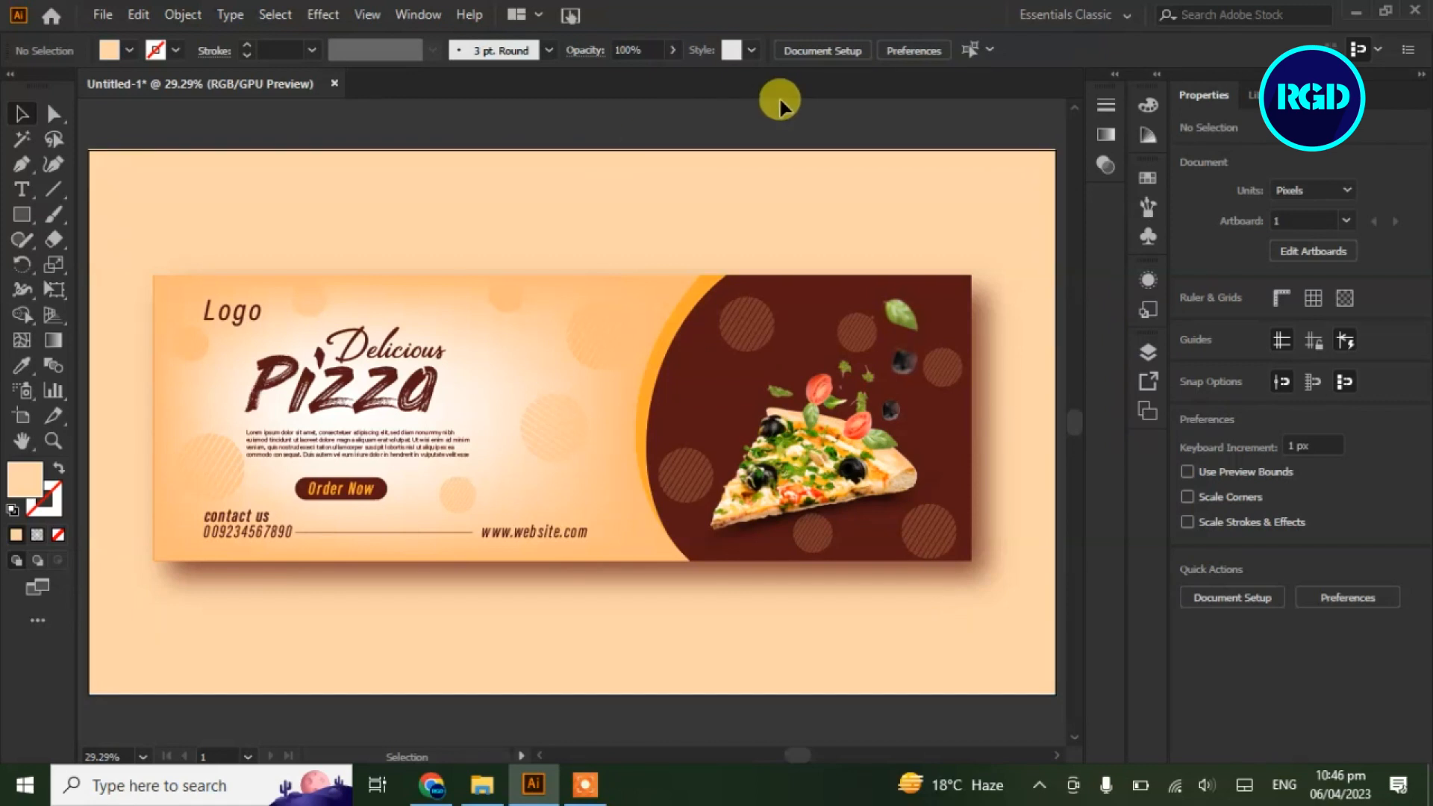